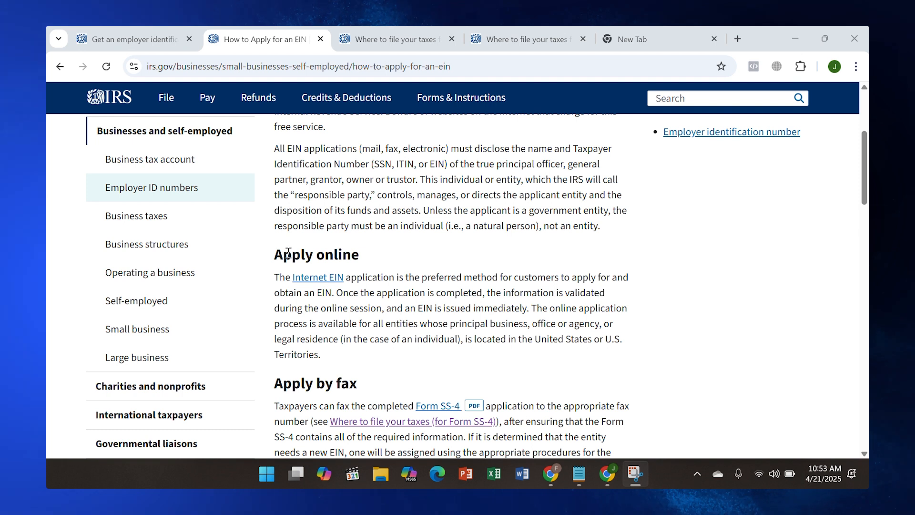
# Open the Internet EIN online application from the Apply online section and start applying for an EIN
pyautogui.moveTo(273, 254); pyautogui.dragTo(372, 259)
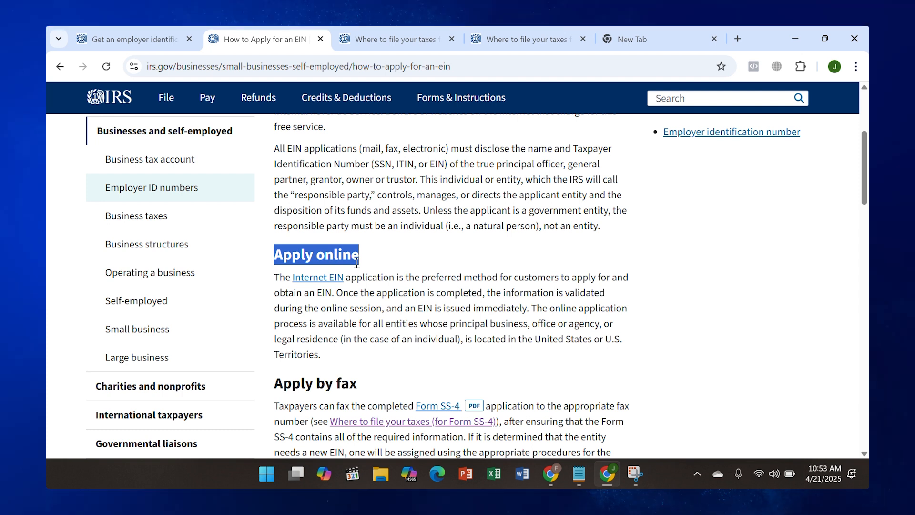
pyautogui.click(319, 281)
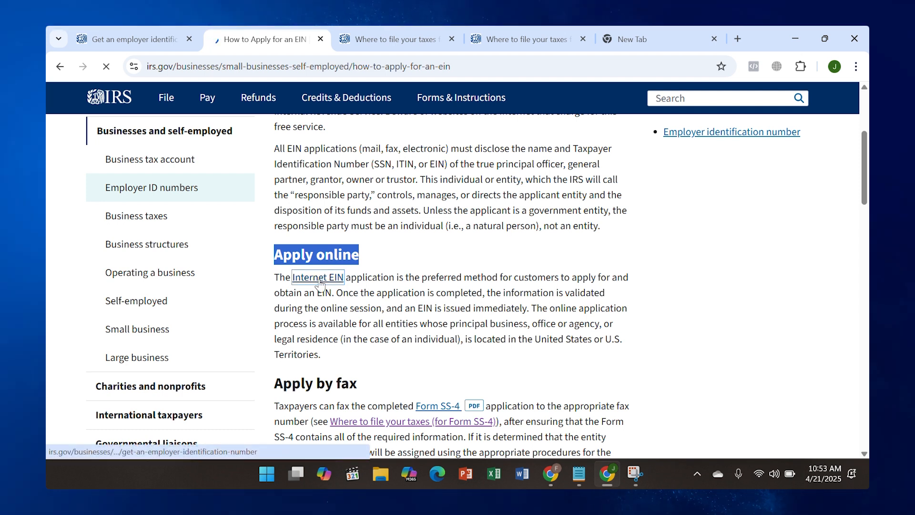
pyautogui.scroll(-8, 326, 242)
pyautogui.click(326, 239)
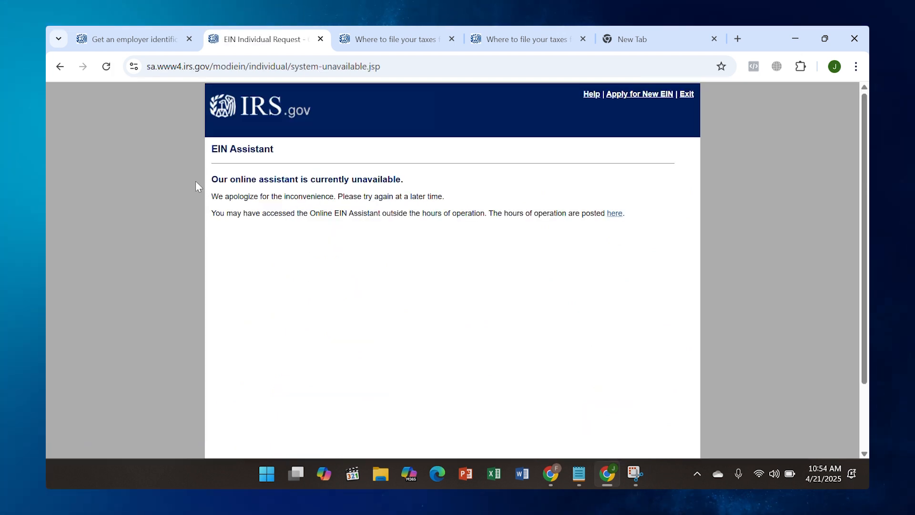
# Highlight the assistant's unavailability notice and navigate back to the How to Apply for an EIN page
pyautogui.moveTo(212, 179); pyautogui.dragTo(496, 215)
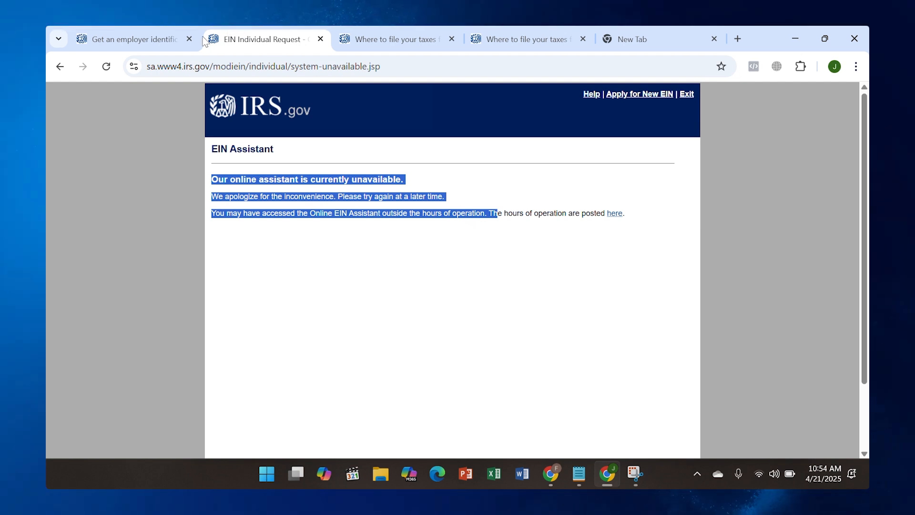
pyautogui.click(143, 38)
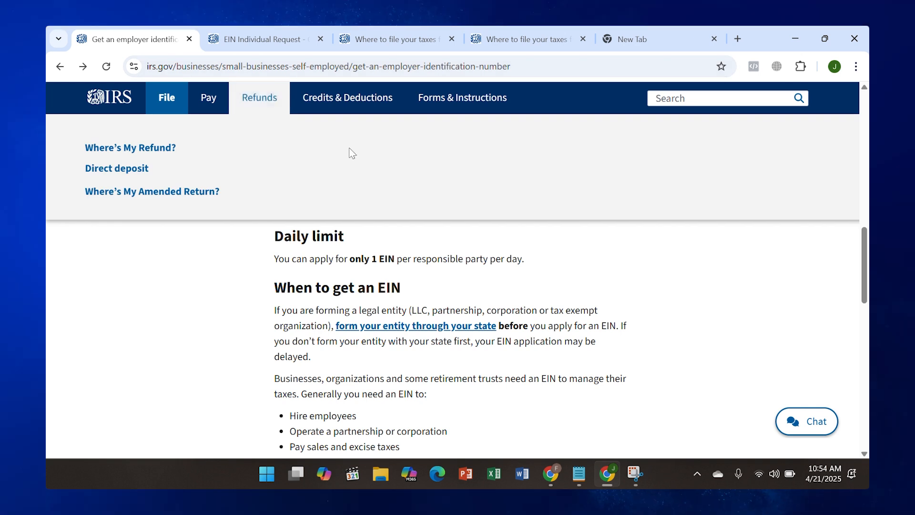
pyautogui.click(267, 39)
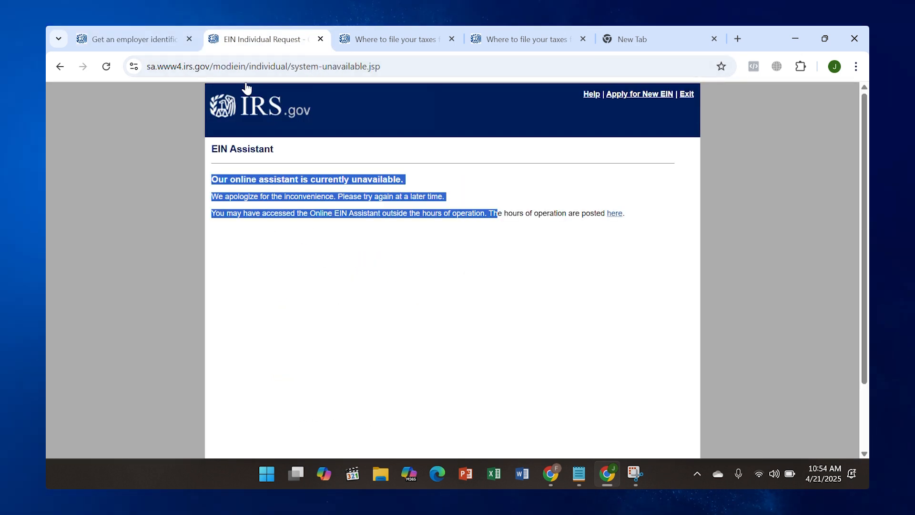
pyautogui.click(58, 69)
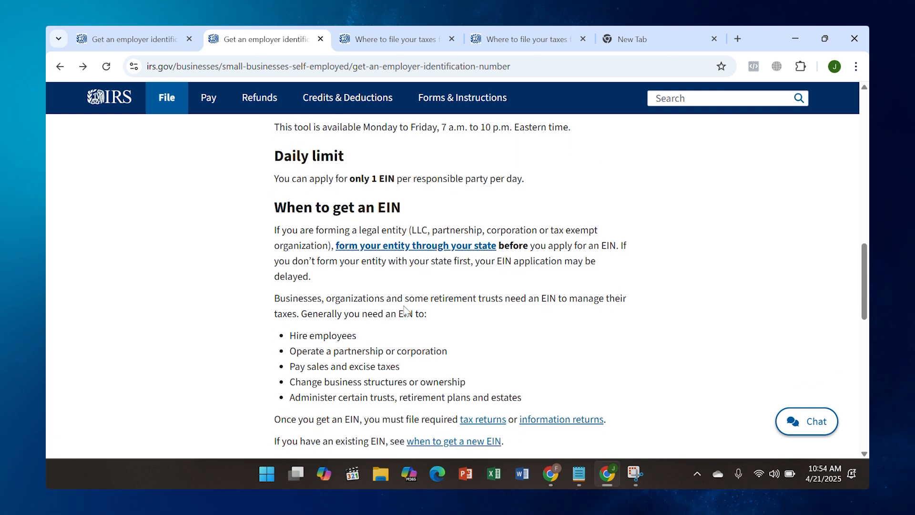
pyautogui.scroll(5, 396, 304)
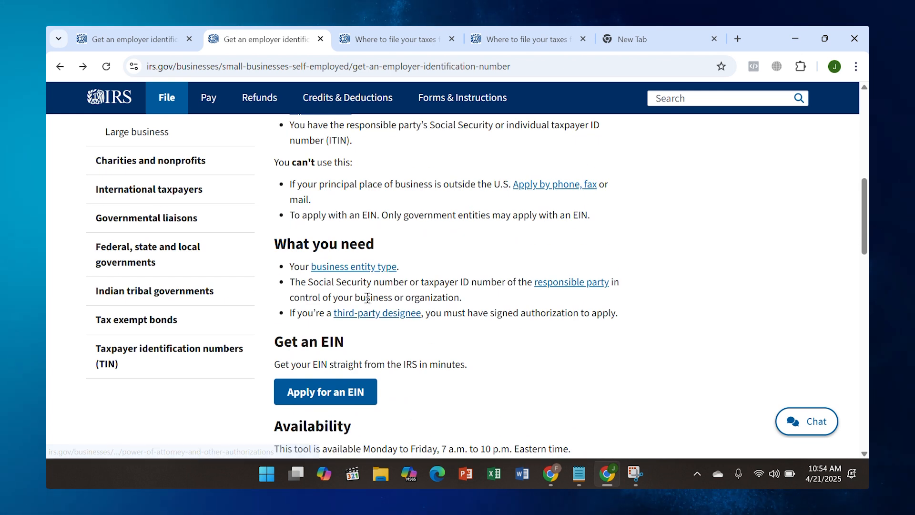
pyautogui.click(59, 66)
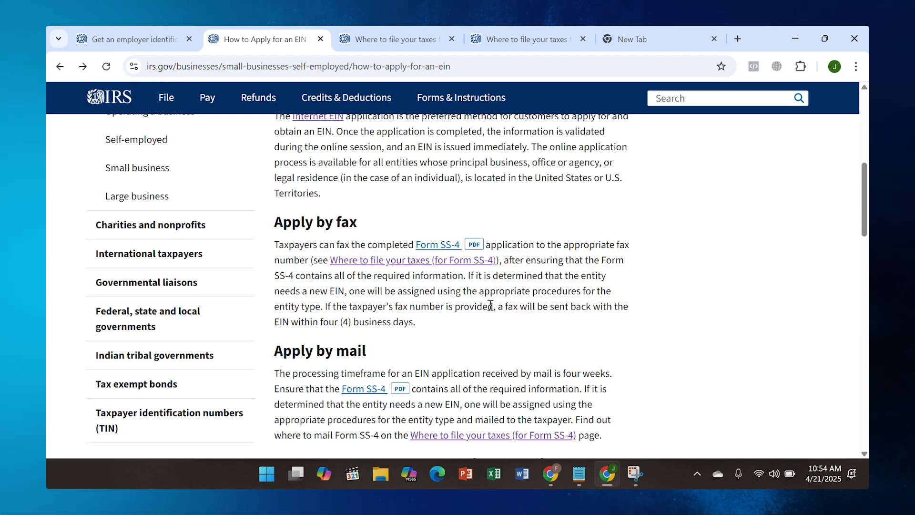
# Open the Form SS-4 PDF from the Apply by fax section and examine its fields
pyautogui.click(435, 246)
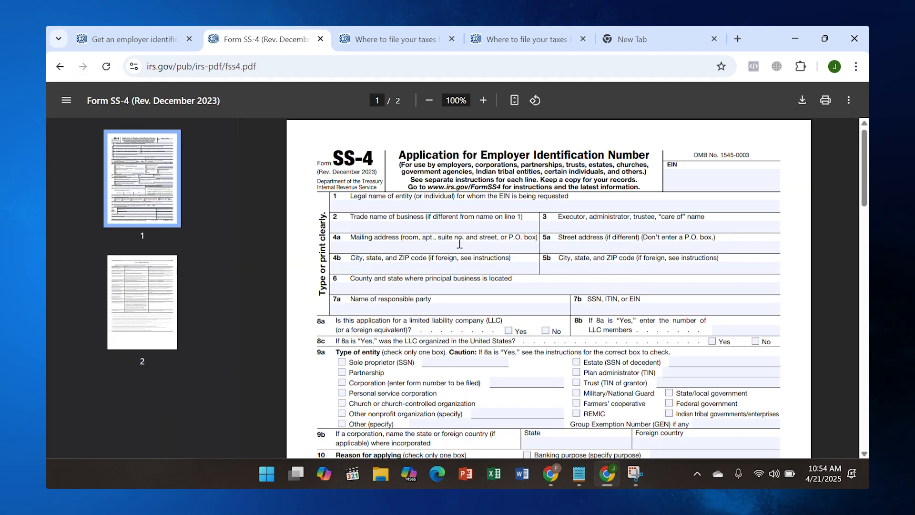
pyautogui.scroll(-1, 465, 243)
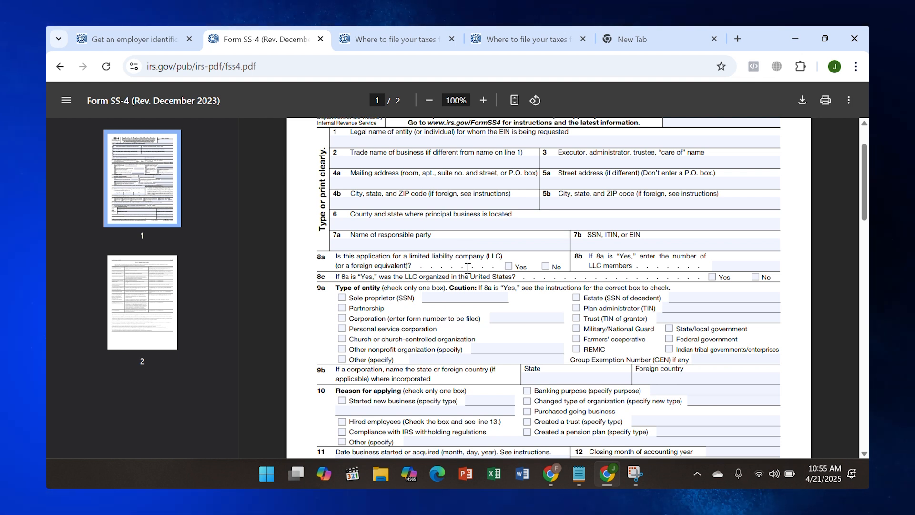
pyautogui.scroll(2, 466, 248)
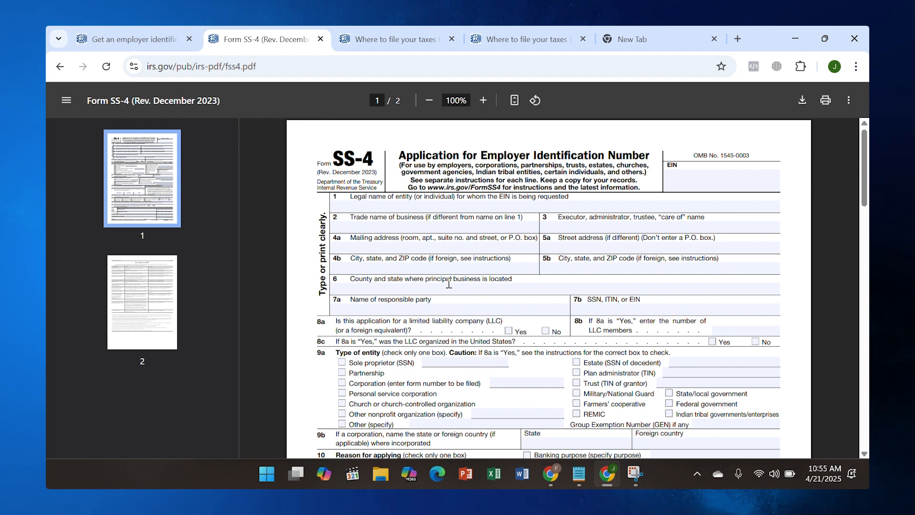
pyautogui.click(378, 210)
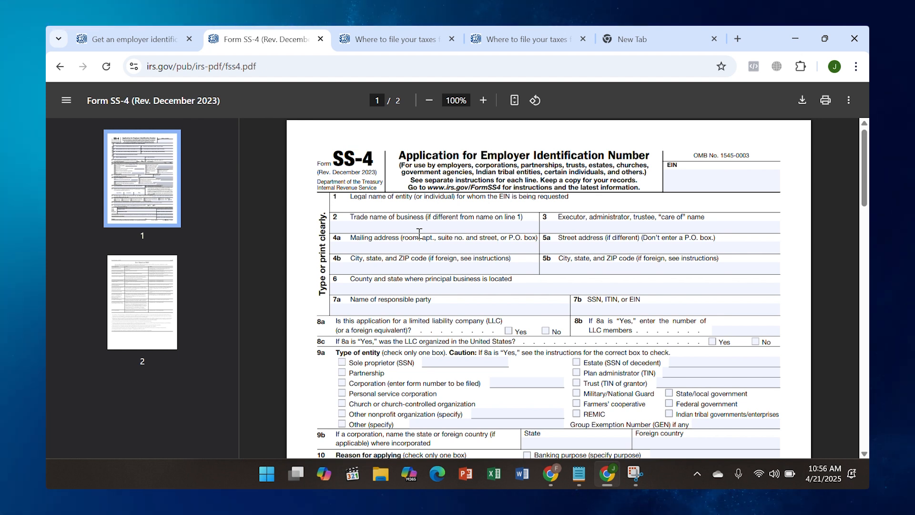
# Switch to Notepad, find the LLC notes tab and select the business name Sharp Nest LLC
pyautogui.click(571, 473)
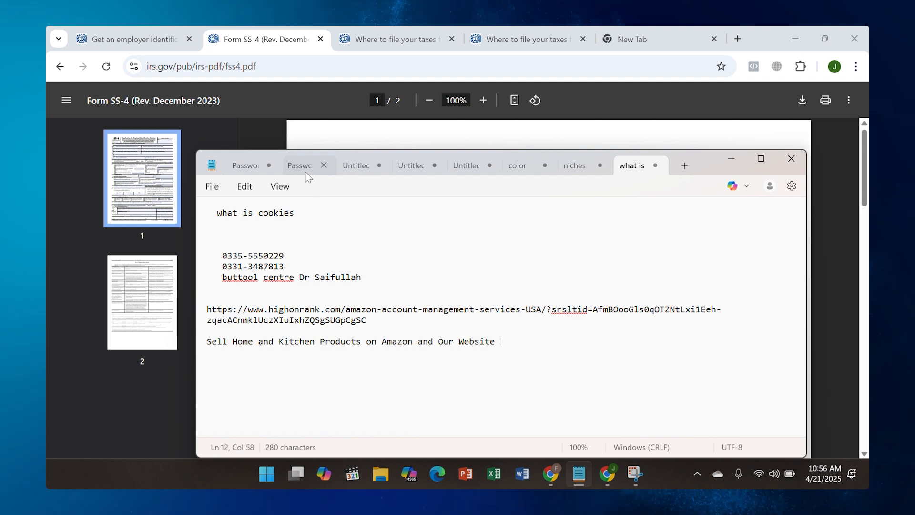
pyautogui.click(571, 166)
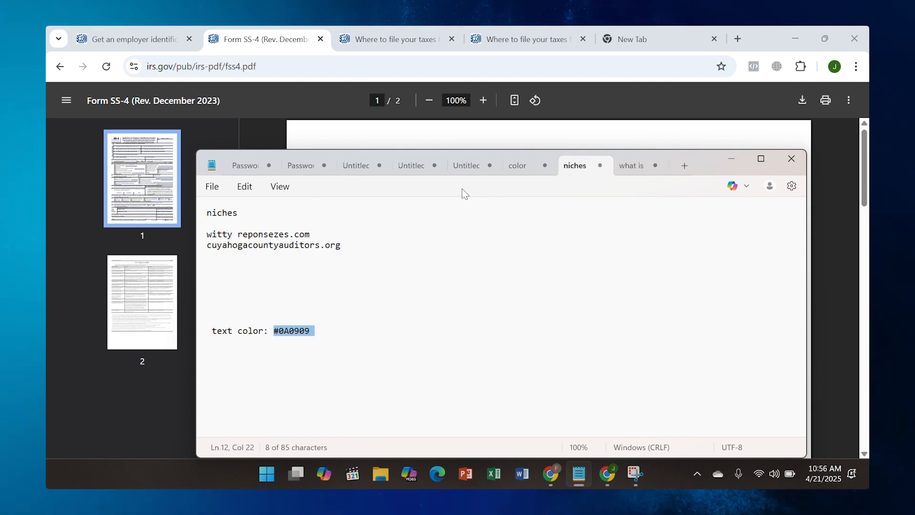
pyautogui.click(499, 165)
pyautogui.click(246, 166)
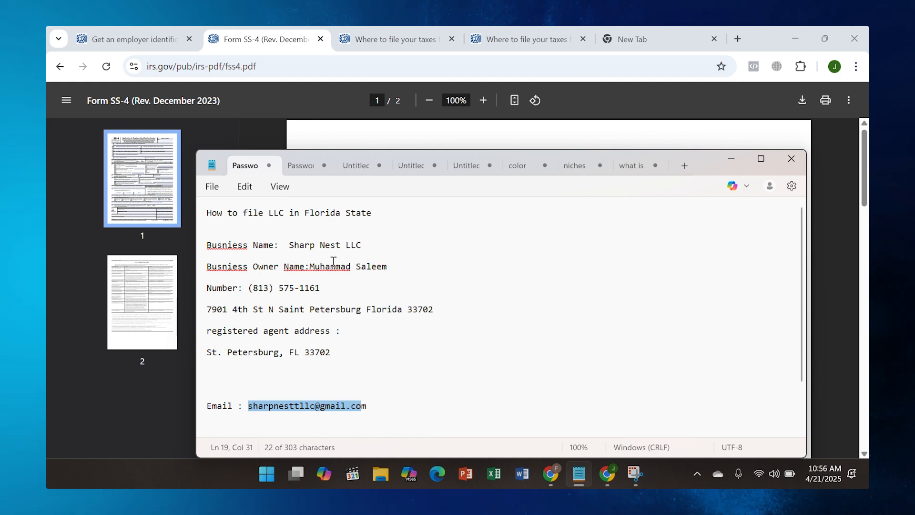
pyautogui.click(288, 245)
pyautogui.moveTo(290, 241); pyautogui.dragTo(374, 238)
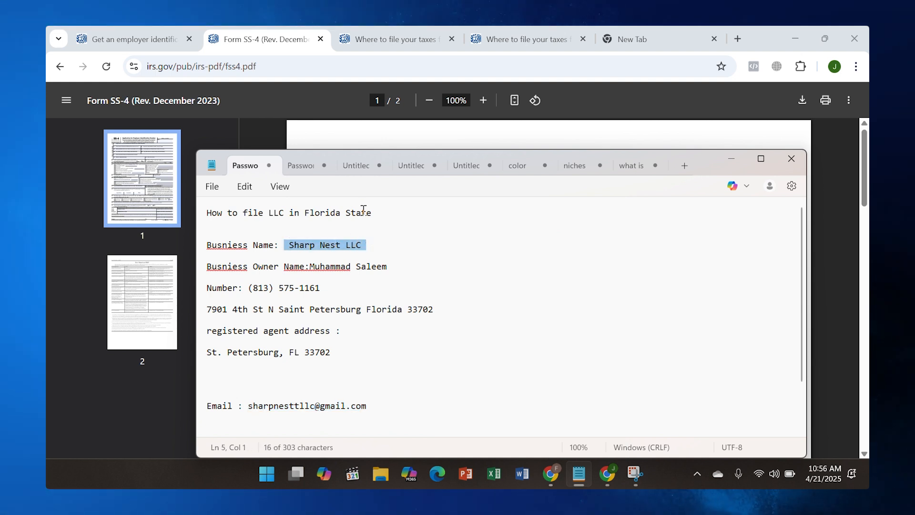
# In a new browser tab, search Google for "ss4 form" and open the IRS Form SS-4 result
pyautogui.click(547, 41)
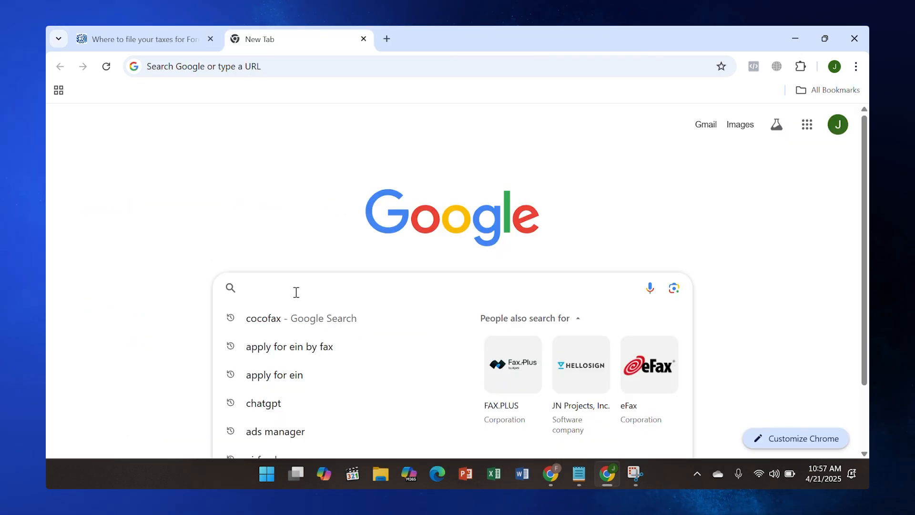
pyautogui.write('ss4 fo')
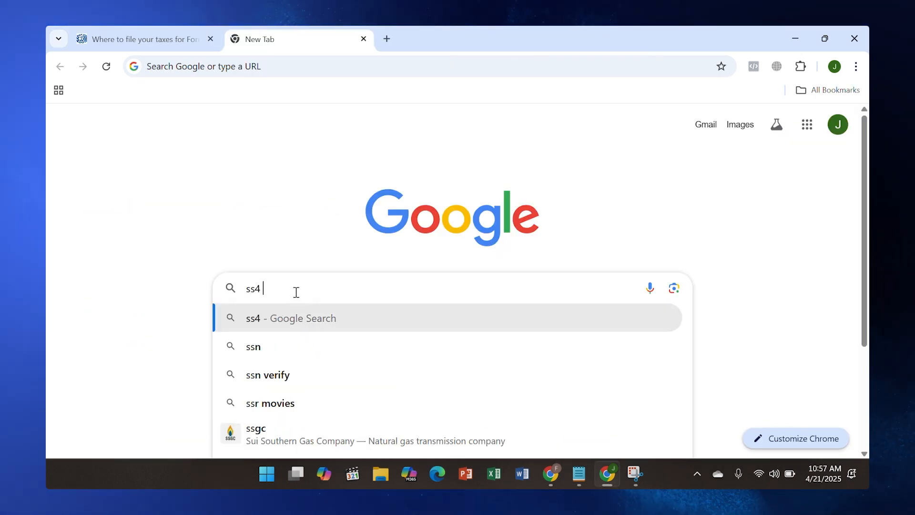
pyautogui.press('Return')
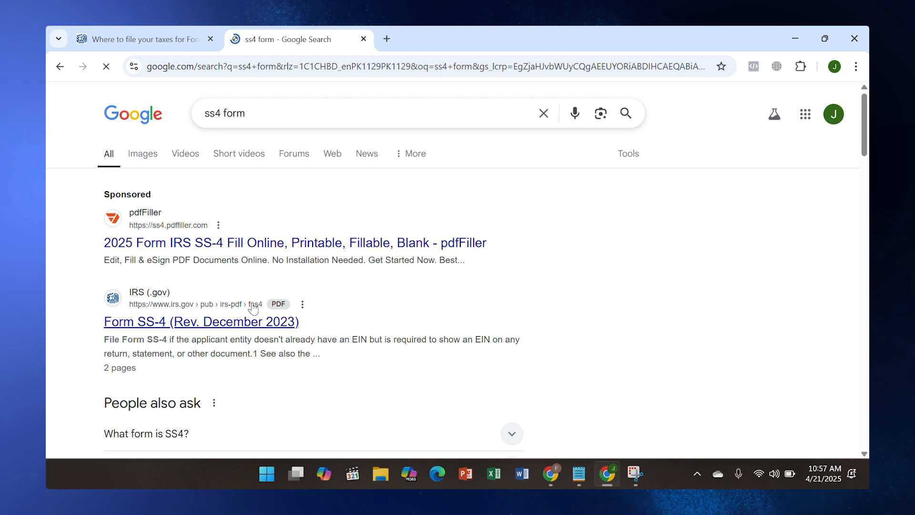
pyautogui.click(206, 328)
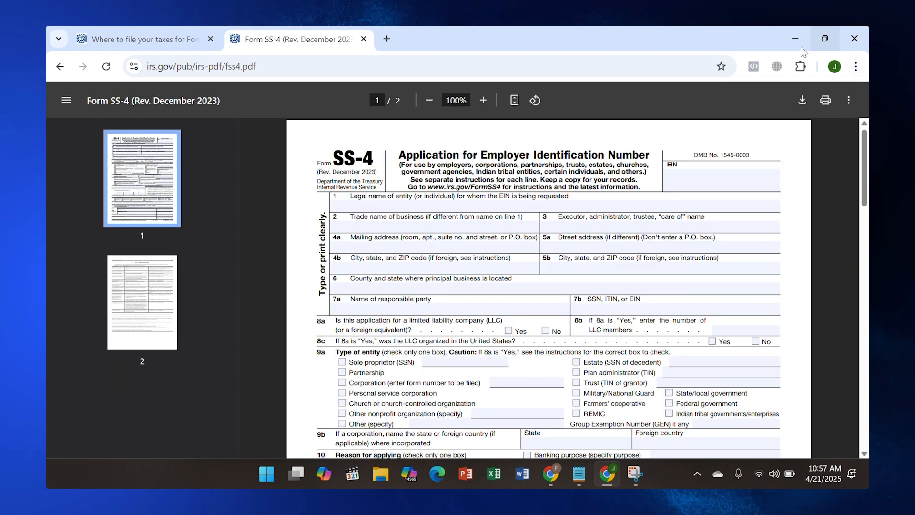
# Download the SS-4 PDF as fss4.pdf into Downloads, replacing the existing file
pyautogui.click(801, 101)
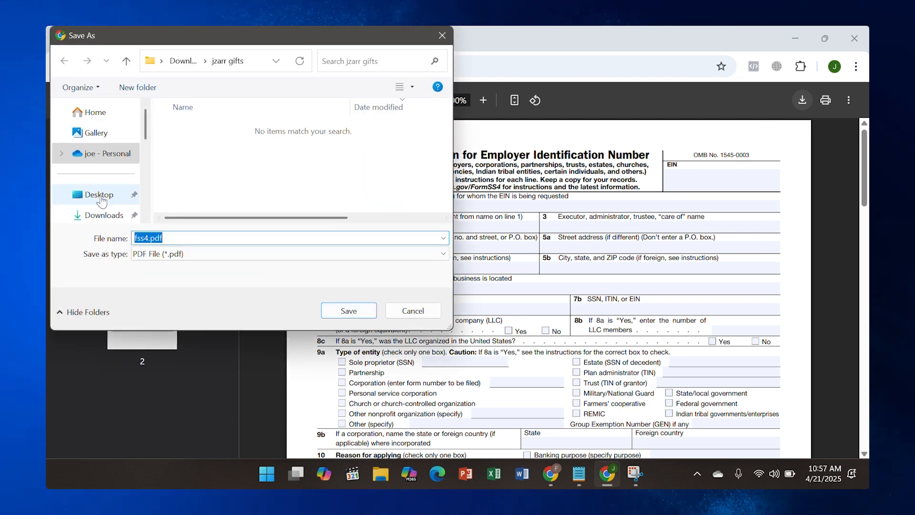
pyautogui.click(105, 214)
pyautogui.click(345, 311)
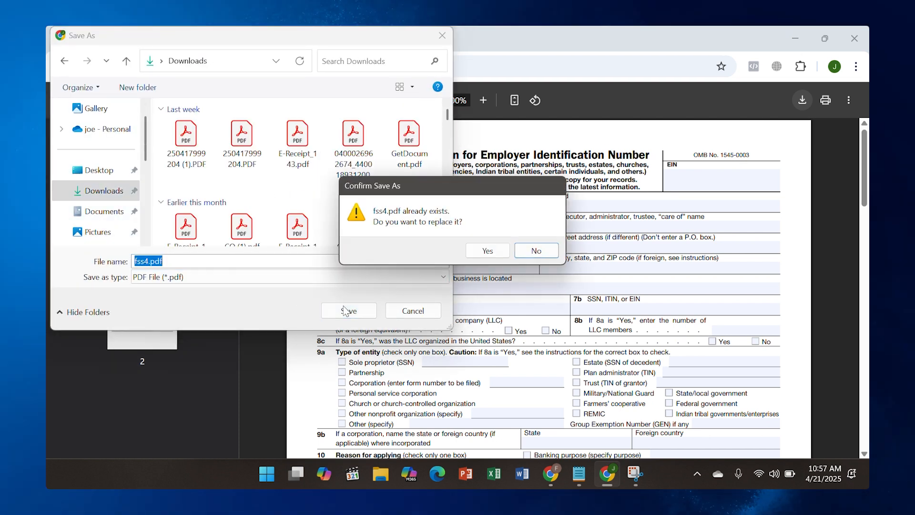
pyautogui.click(486, 251)
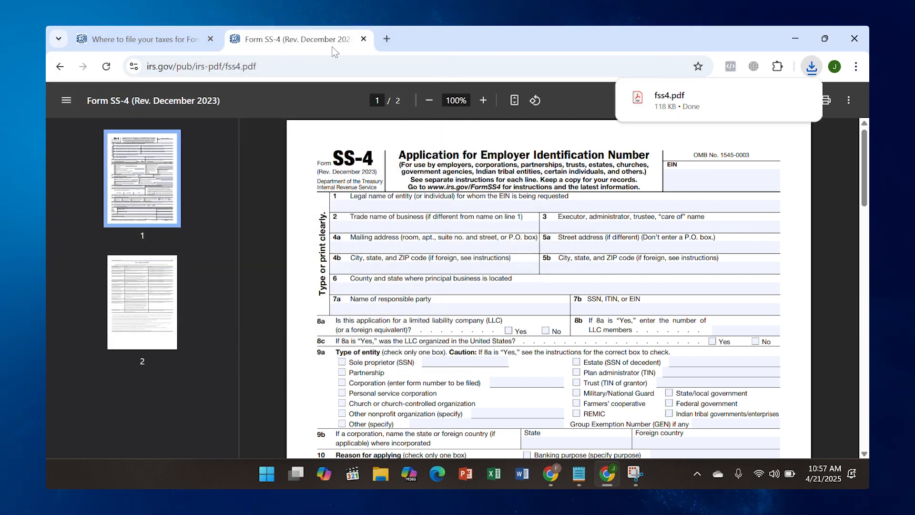
# Close the old tab and go to sejda.com in a new tab
pyautogui.click(210, 39)
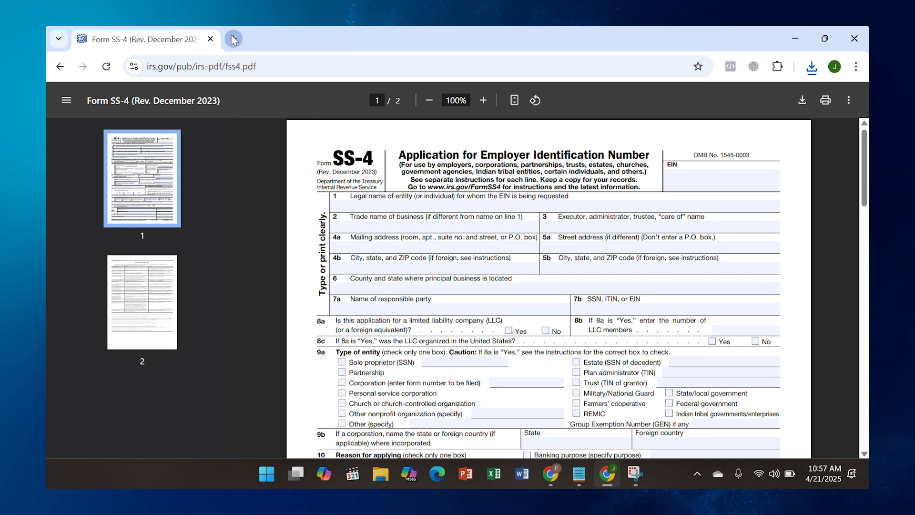
pyautogui.click(234, 39)
pyautogui.write('j')
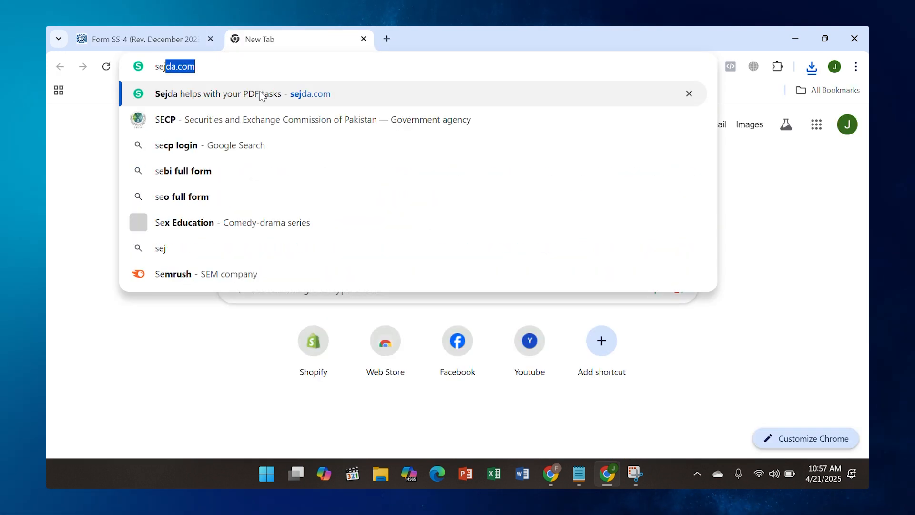
pyautogui.write('da.com')
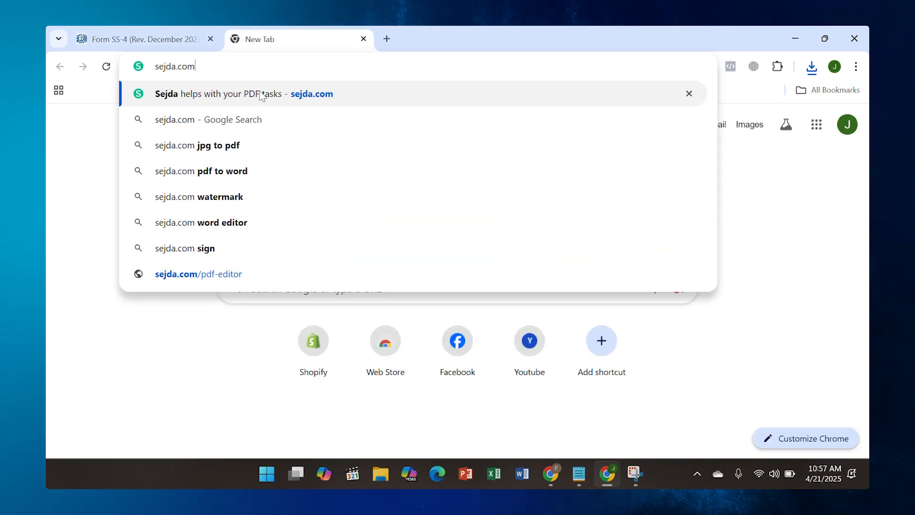
pyautogui.press('Return')
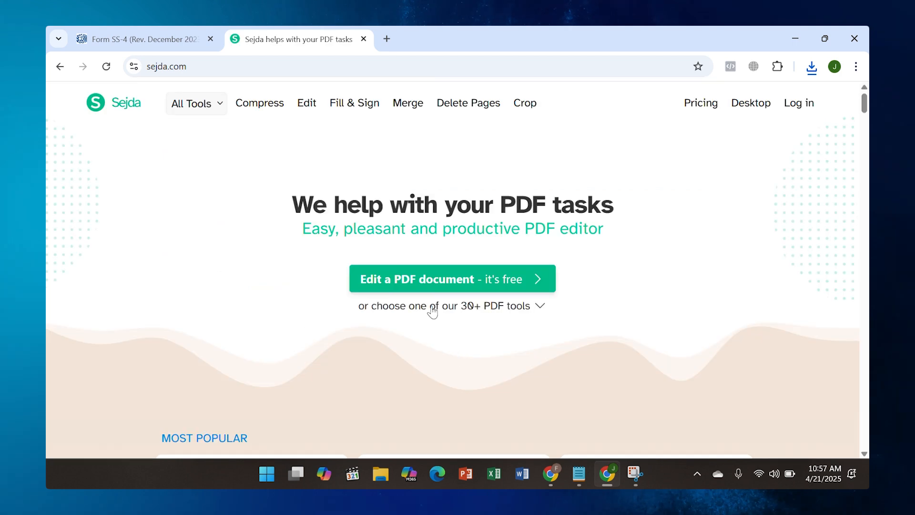
# Start Sejda's PDF editor and upload fss4.pdf from the Downloads folder
pyautogui.click(445, 282)
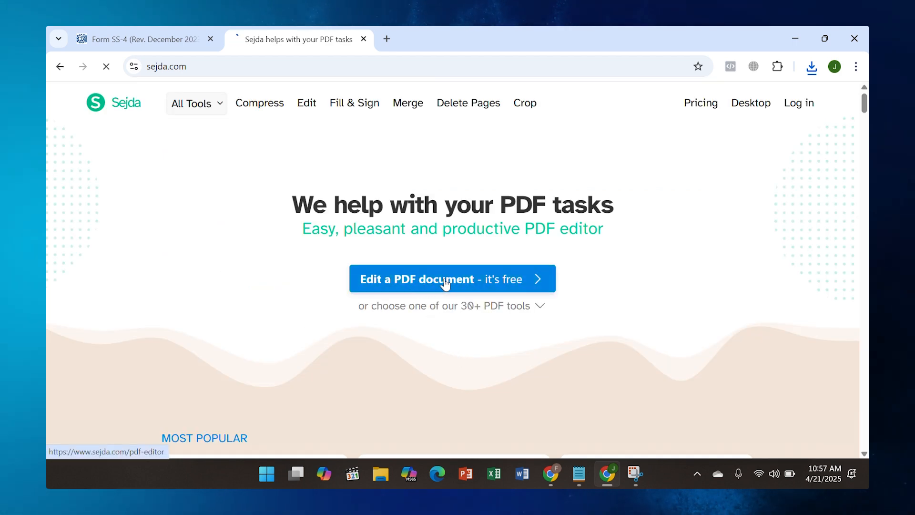
pyautogui.click(454, 287)
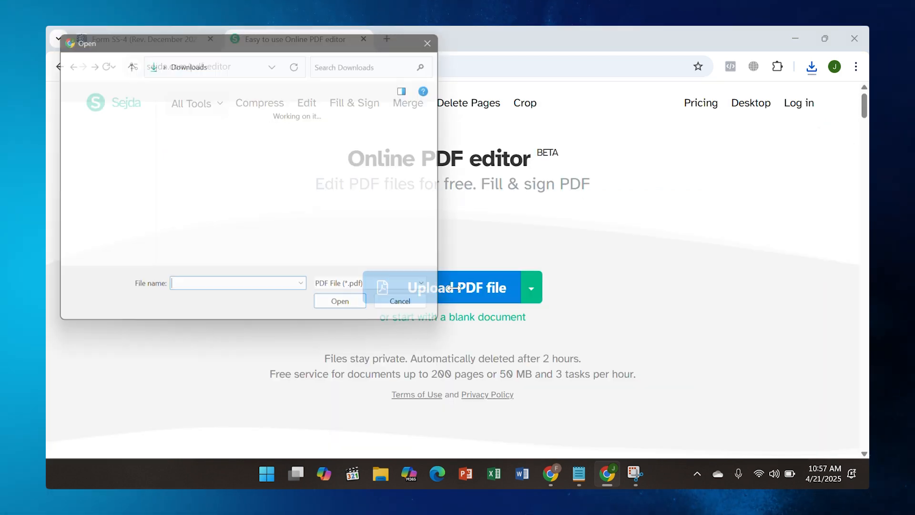
pyautogui.click(186, 139)
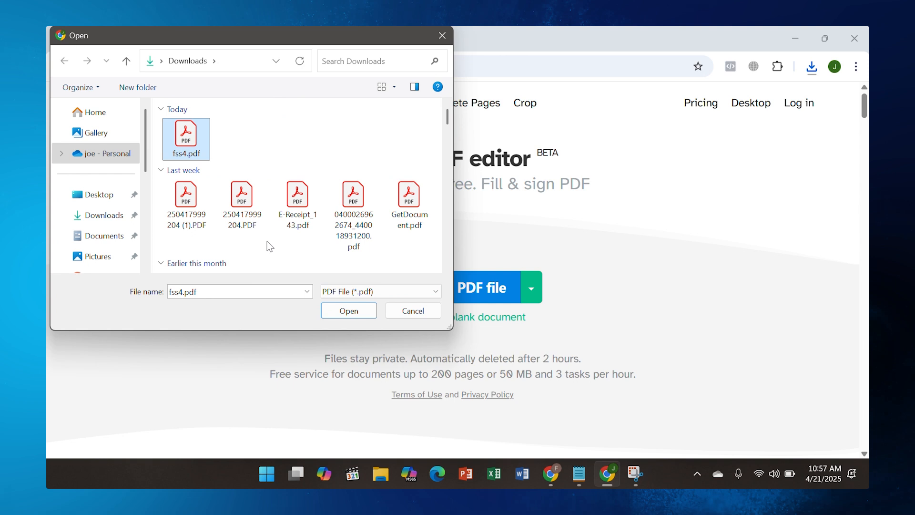
pyautogui.click(347, 310)
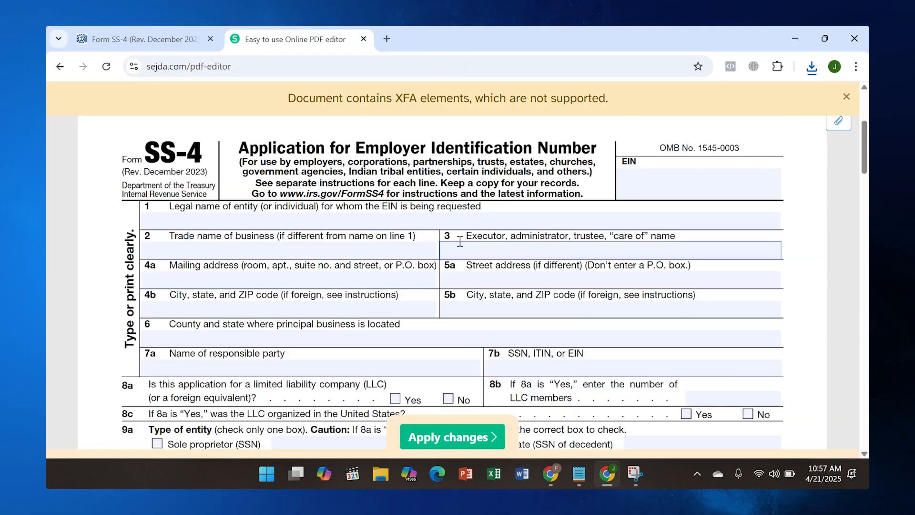
# Scroll through the uploaded SS-4 form in the editor to review its fields
pyautogui.scroll(-10, 410, 224)
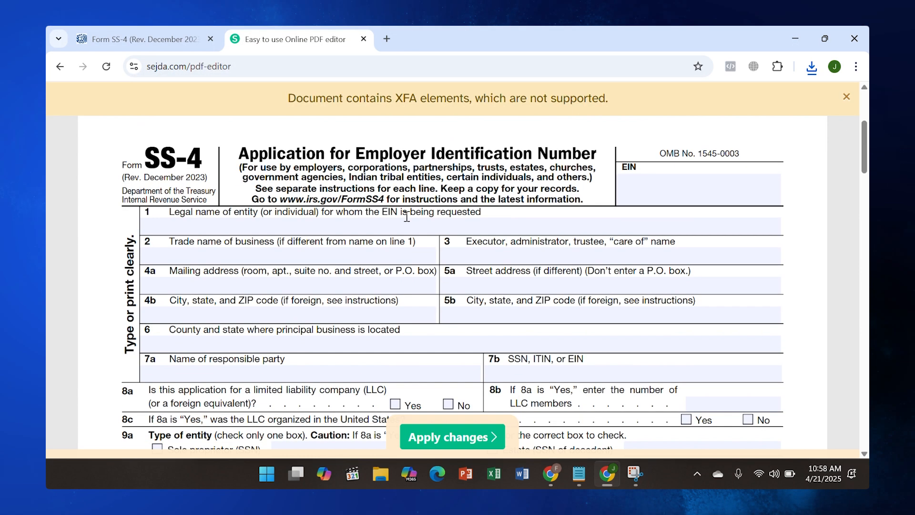
pyautogui.scroll(1, 422, 232)
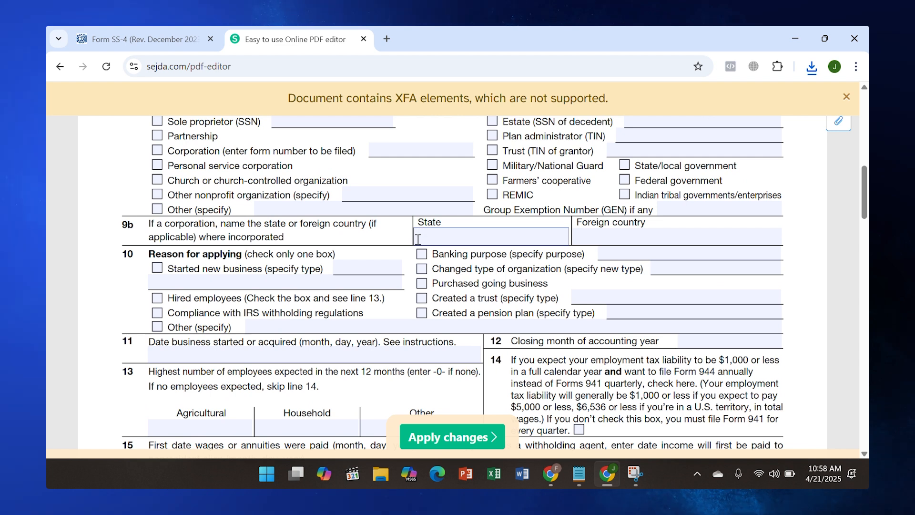
pyautogui.scroll(7, 417, 235)
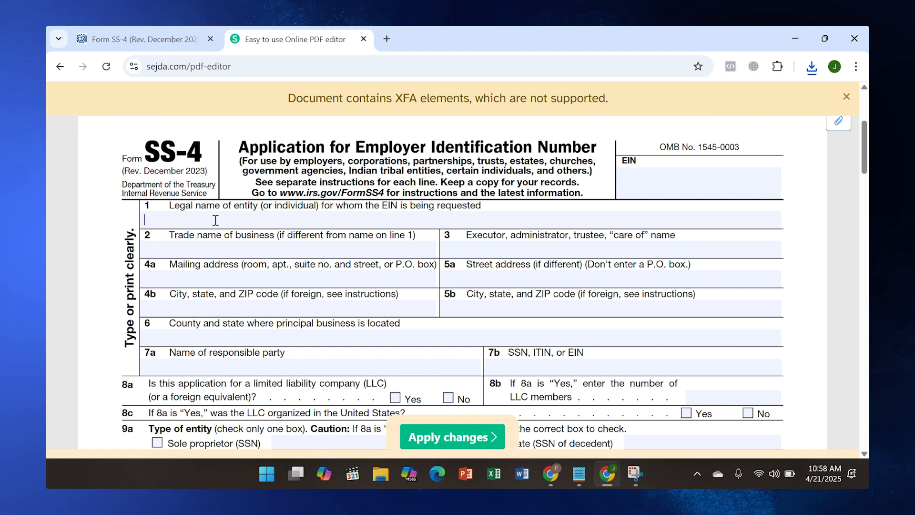
# Paste the business name Sharp Nest LLC into line 1, the legal name of the entity
pyautogui.write('Sharp Nest LLC')
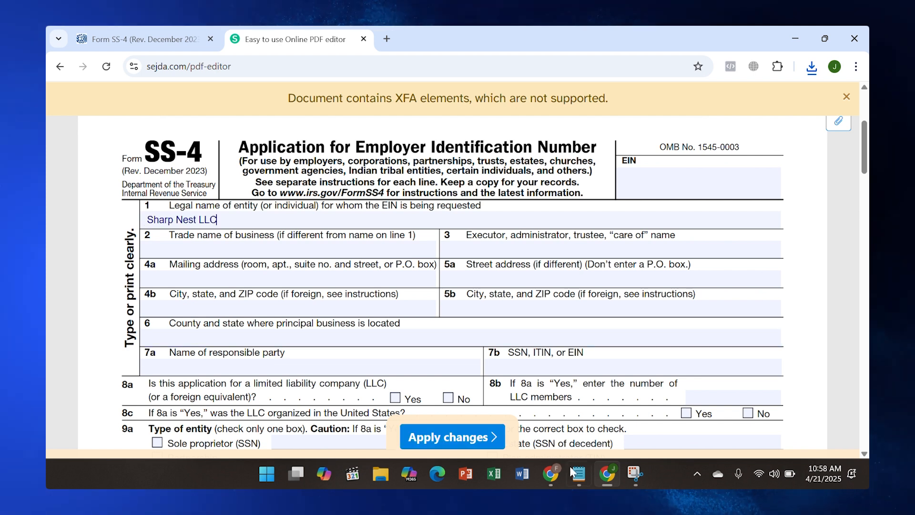
pyautogui.click(577, 472)
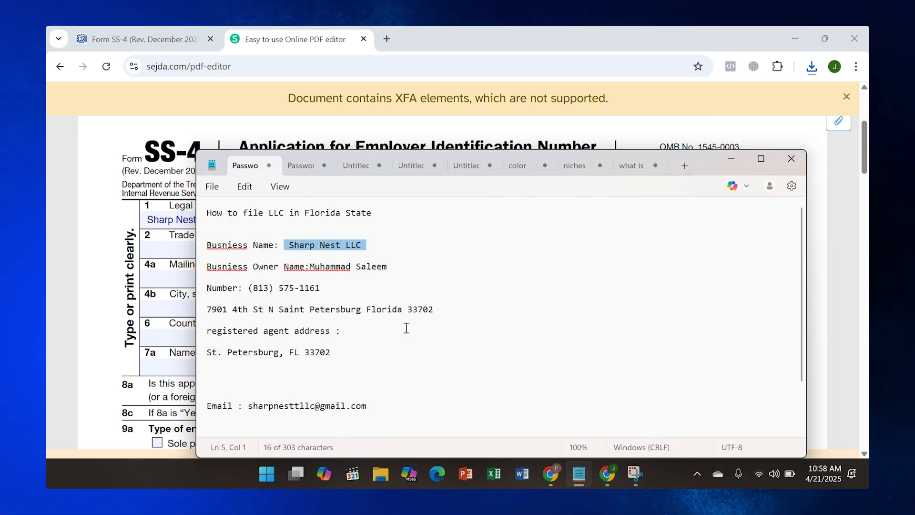
pyautogui.click(510, 273)
pyautogui.hotkey('alt', 'Tab')
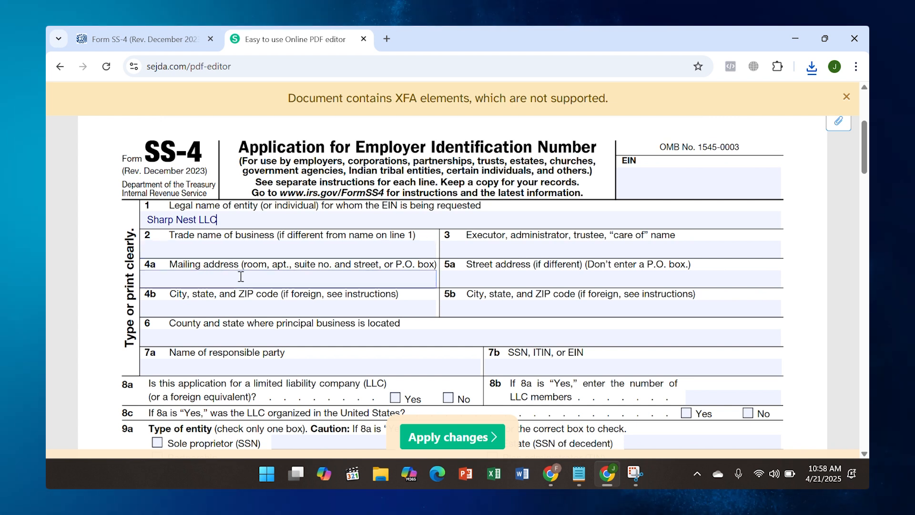
# Copy the business street address from the notes and paste it into line 4a, the mailing address
pyautogui.click(573, 473)
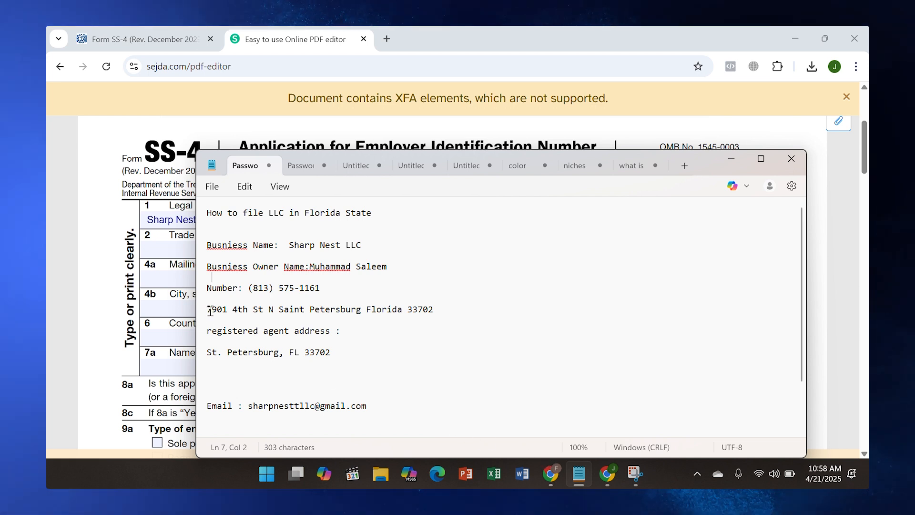
pyautogui.moveTo(209, 311); pyautogui.dragTo(441, 323)
pyautogui.hotkey('ctrl', 'c')
pyautogui.click(223, 127)
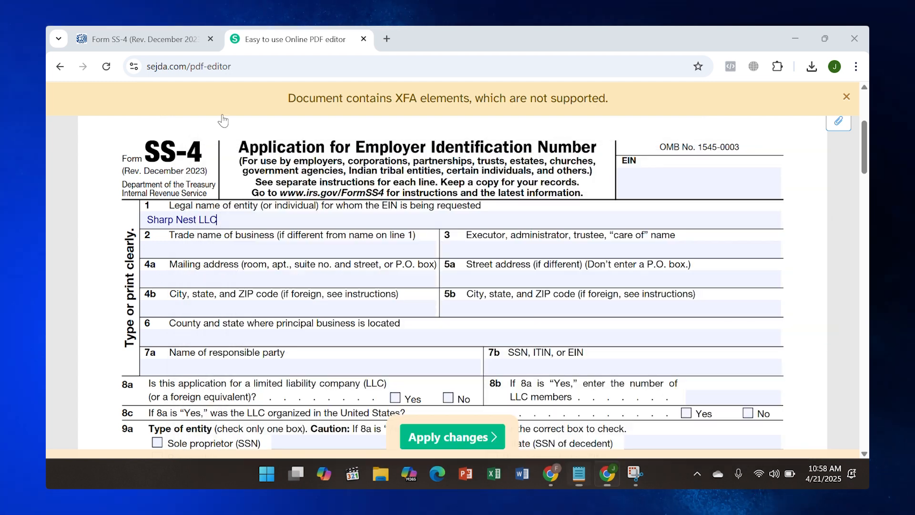
pyautogui.click(239, 277)
pyautogui.hotkey('ctrl', 'v')
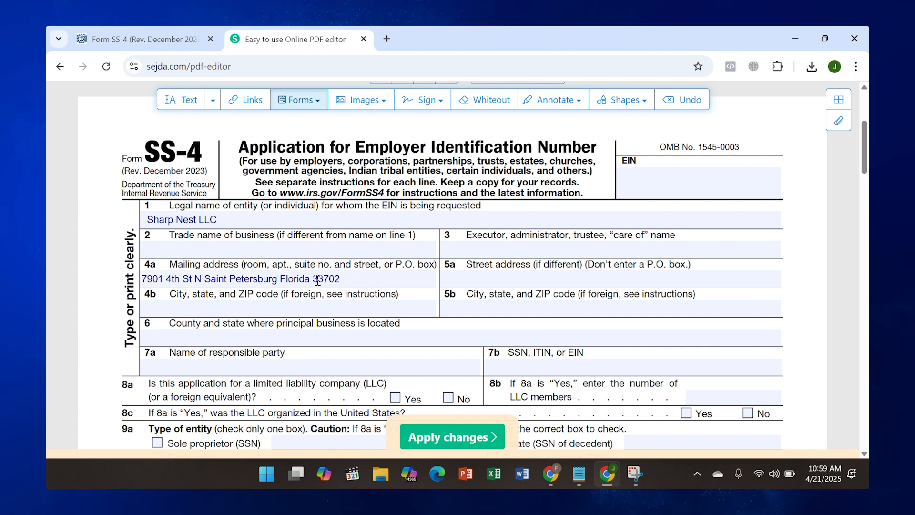
# Move Saint Petersburg Florida 33702 out of line 4a into line 4b for city, state and ZIP
pyautogui.moveTo(343, 280); pyautogui.dragTo(212, 279)
pyautogui.press('BackSpace')
pyautogui.click(241, 309)
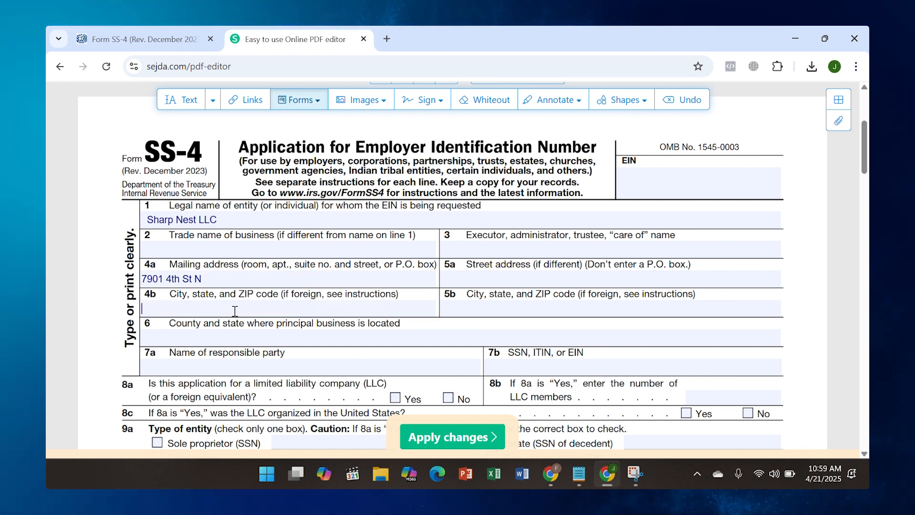
pyautogui.hotkey('ctrl', 'v')
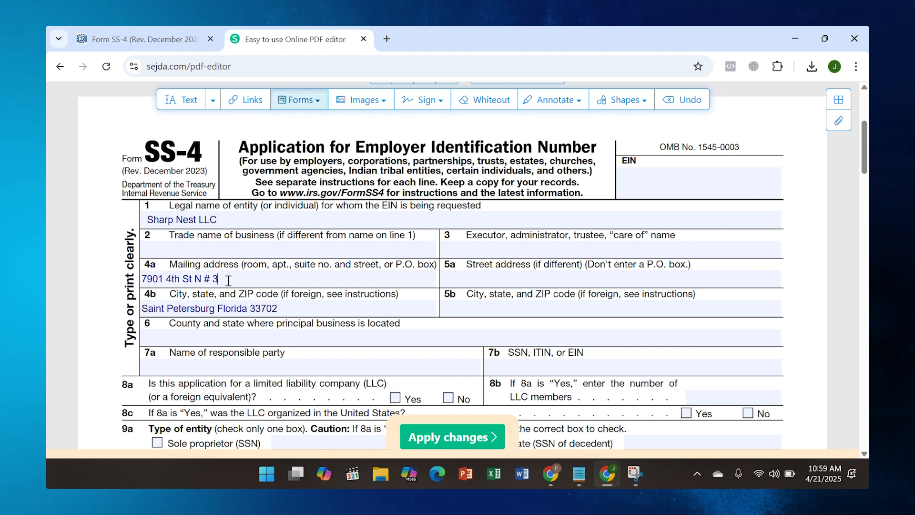
pyautogui.write('456')
pyautogui.scroll(-1, 228, 280)
pyautogui.click(225, 274)
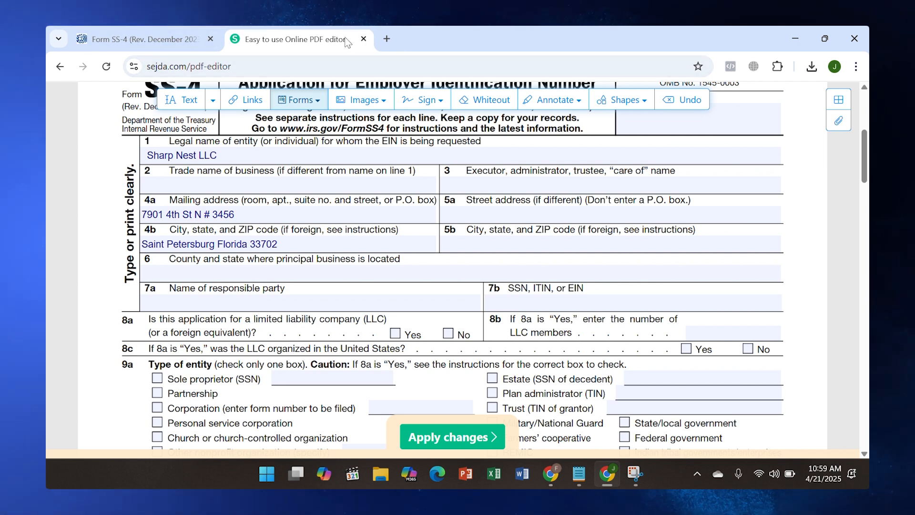
# Close the IRS form tab and search Google for zipexpress in a new tab
pyautogui.click(181, 40)
pyautogui.click(210, 39)
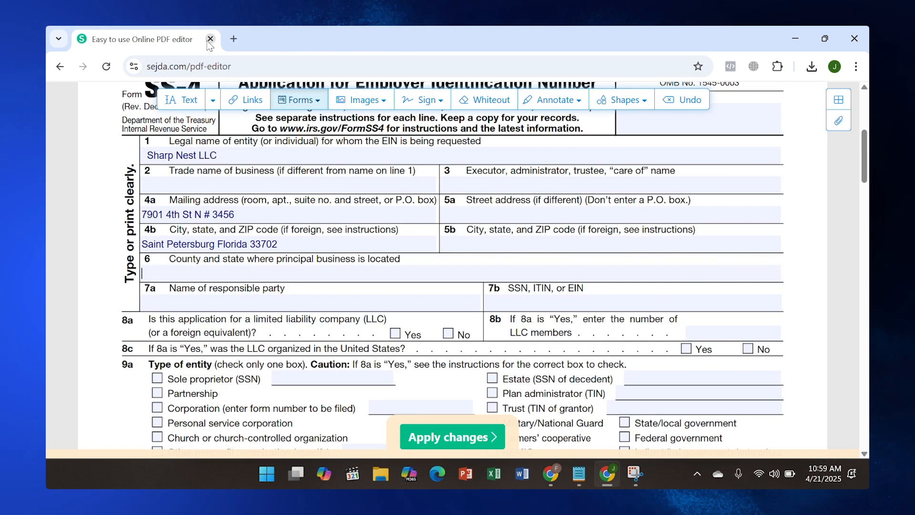
pyautogui.click(233, 39)
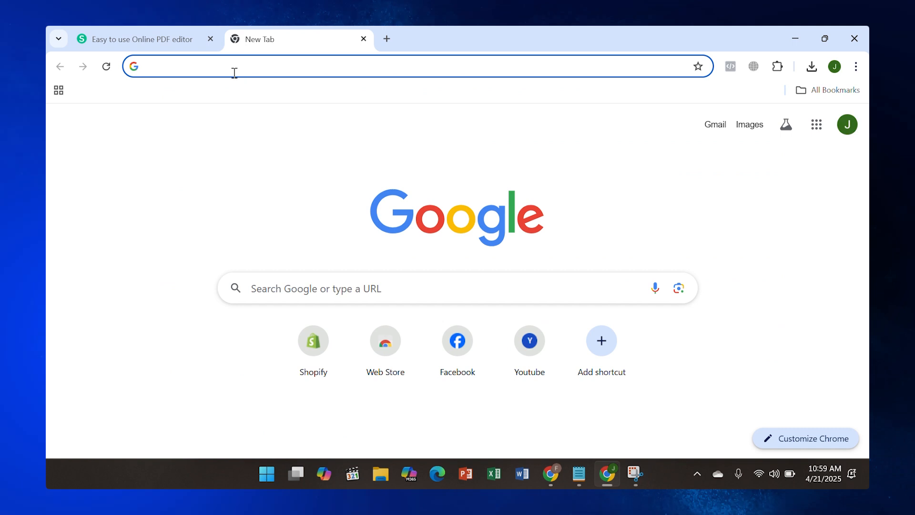
pyautogui.write('zi')
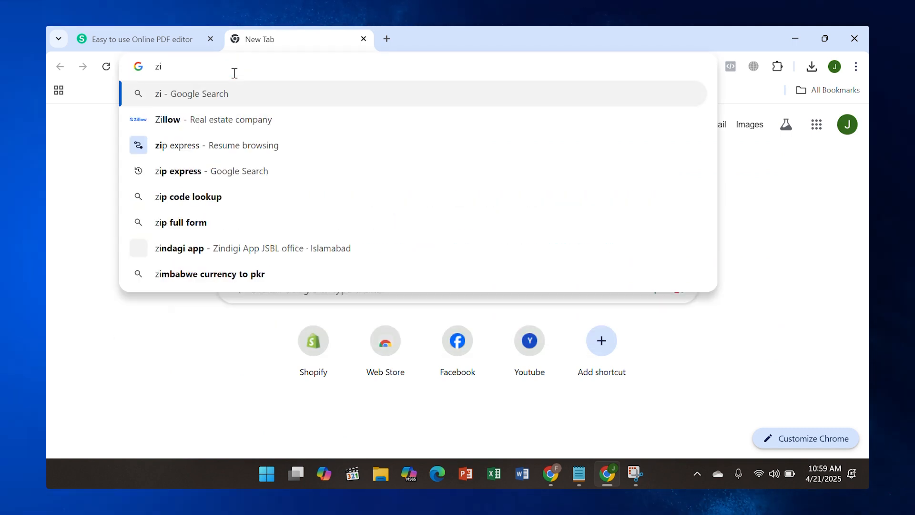
pyautogui.write('pexpress')
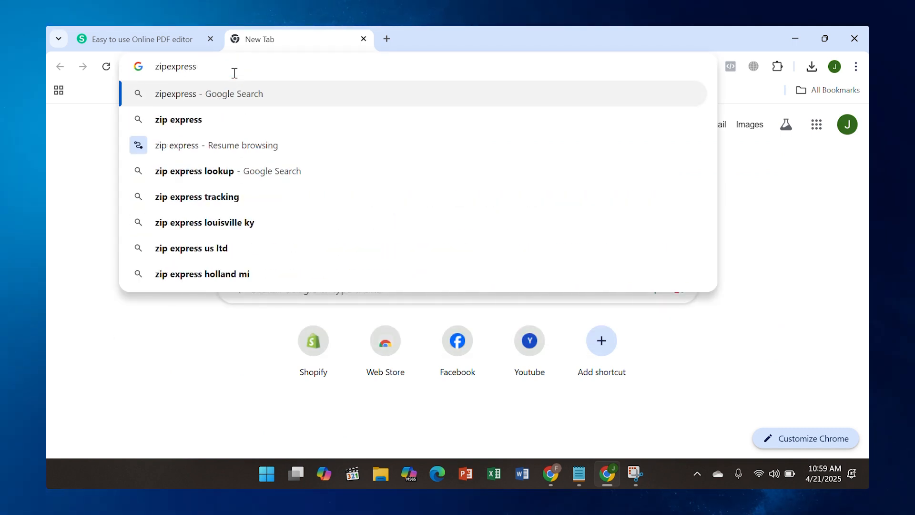
pyautogui.press('Return')
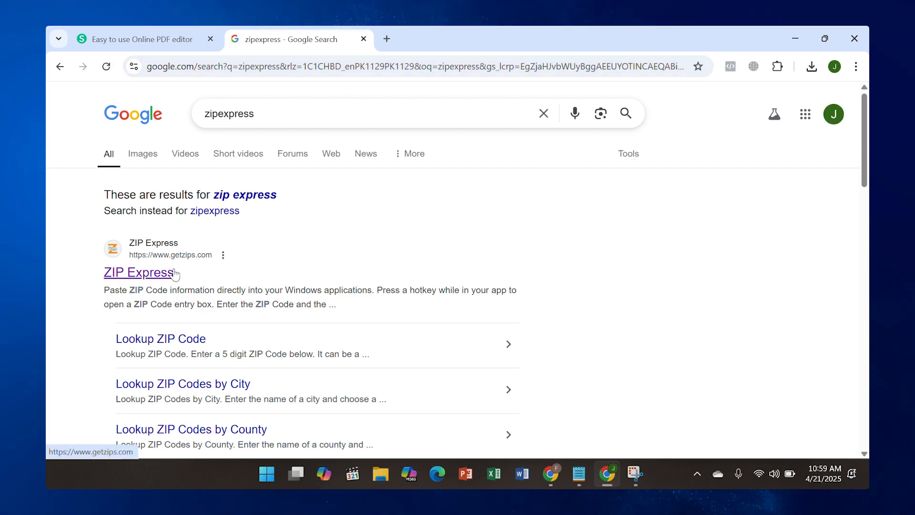
# Open the ZIP Express site and its ZIP Code lookup page
pyautogui.click(136, 281)
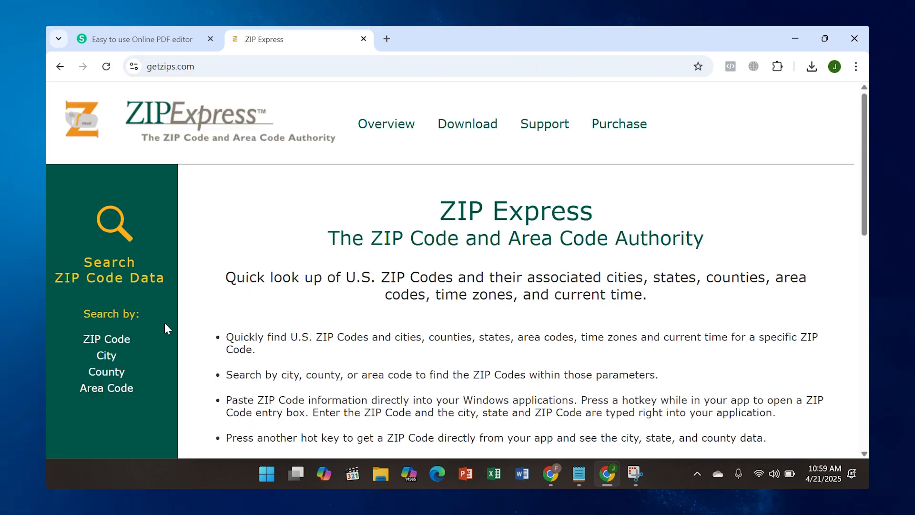
pyautogui.click(108, 340)
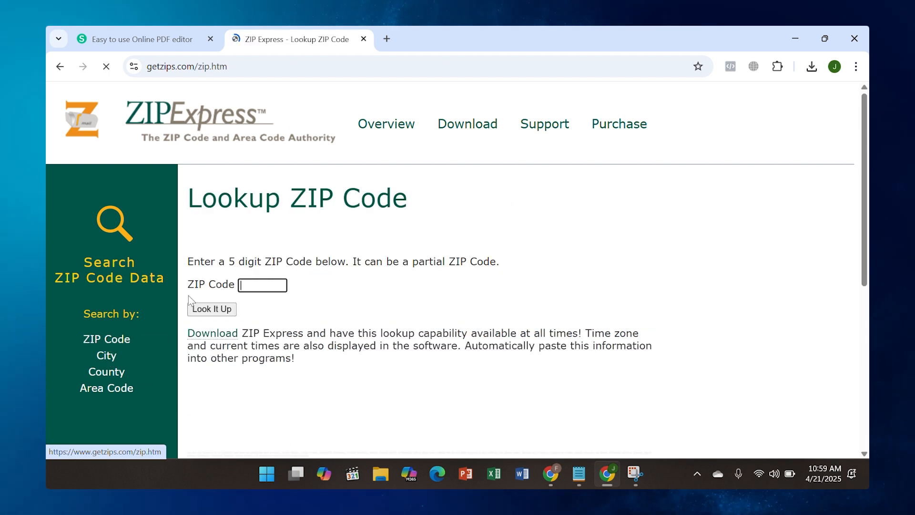
pyautogui.click(250, 284)
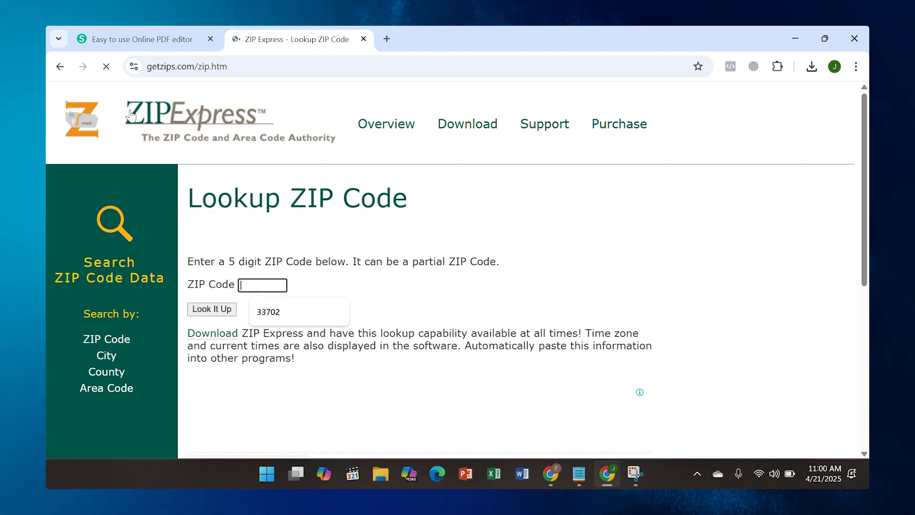
# Dismiss the ad and look up ZIP code 33702 to find its county
pyautogui.click(133, 30)
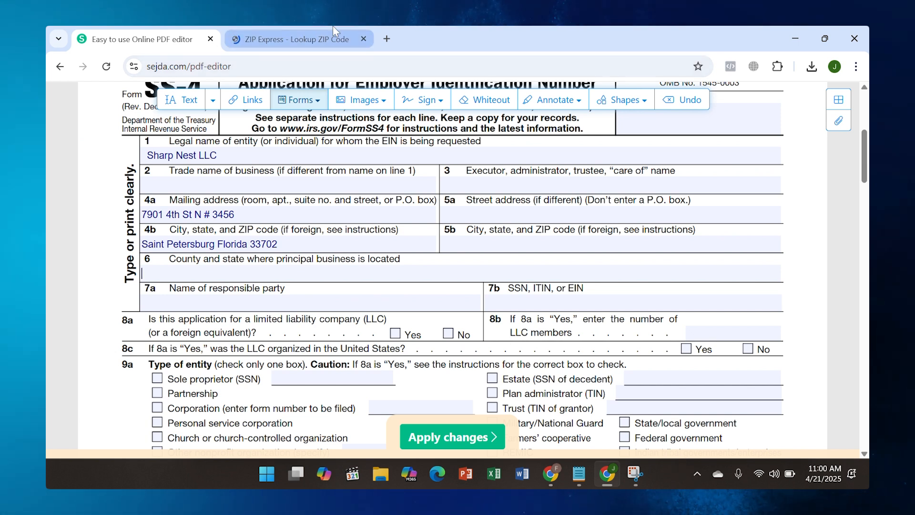
pyautogui.click(319, 36)
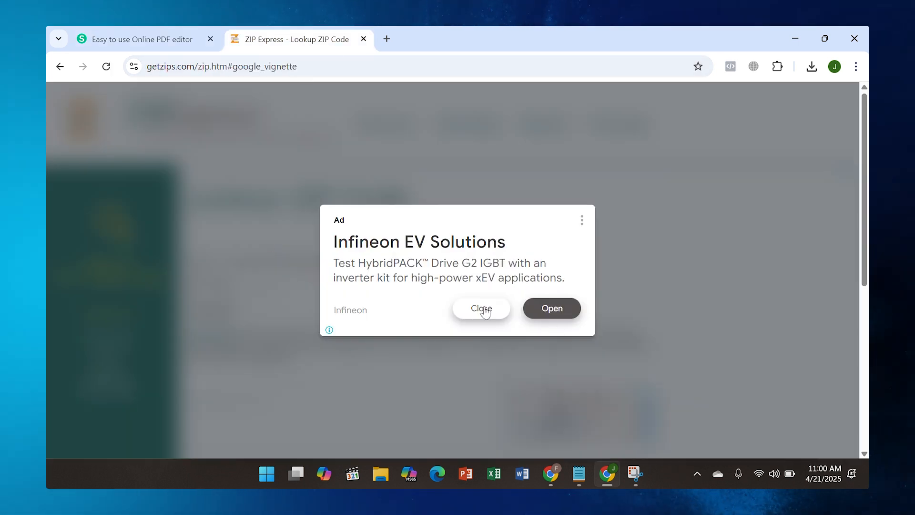
pyautogui.click(482, 309)
pyautogui.click(266, 285)
pyautogui.write('33702')
pyautogui.click(211, 309)
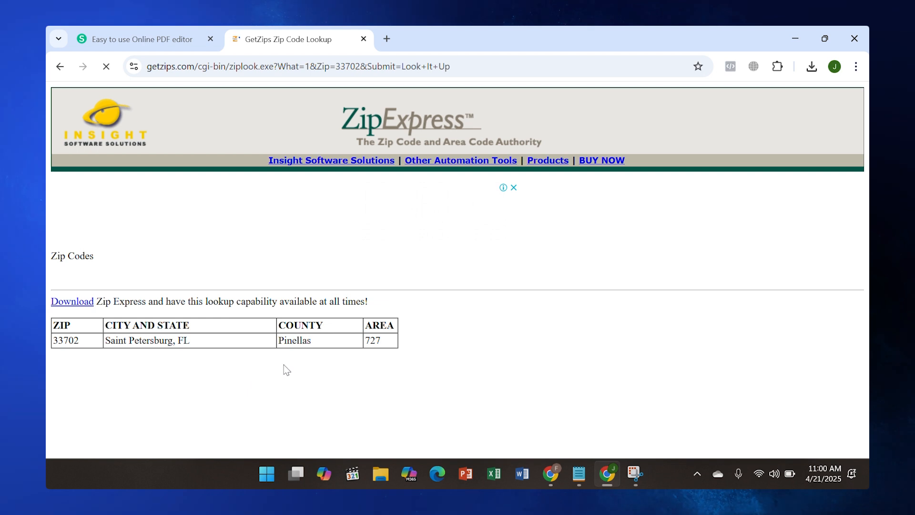
# Select and copy the county name Pinellas from the lookup result
pyautogui.moveTo(313, 344); pyautogui.dragTo(280, 346)
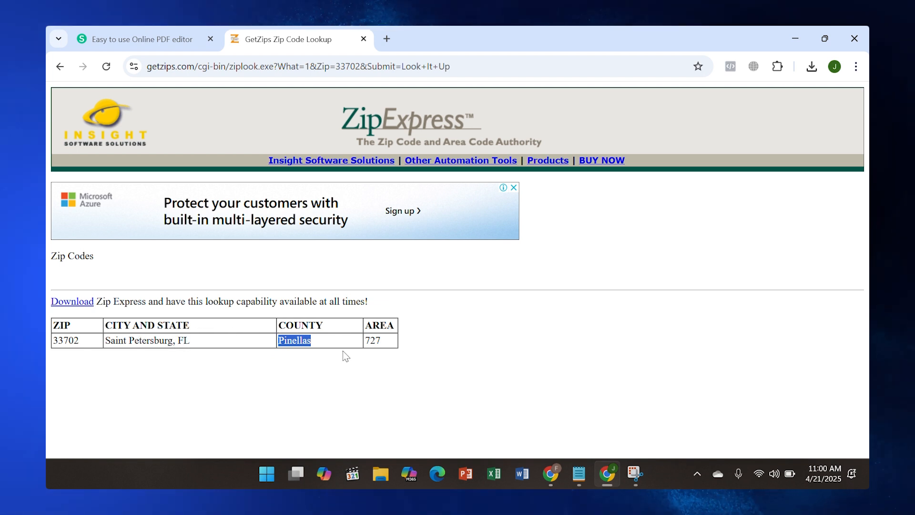
pyautogui.click(327, 344)
pyautogui.moveTo(318, 346); pyautogui.dragTo(282, 343)
pyautogui.hotkey('ctrl', 'c')
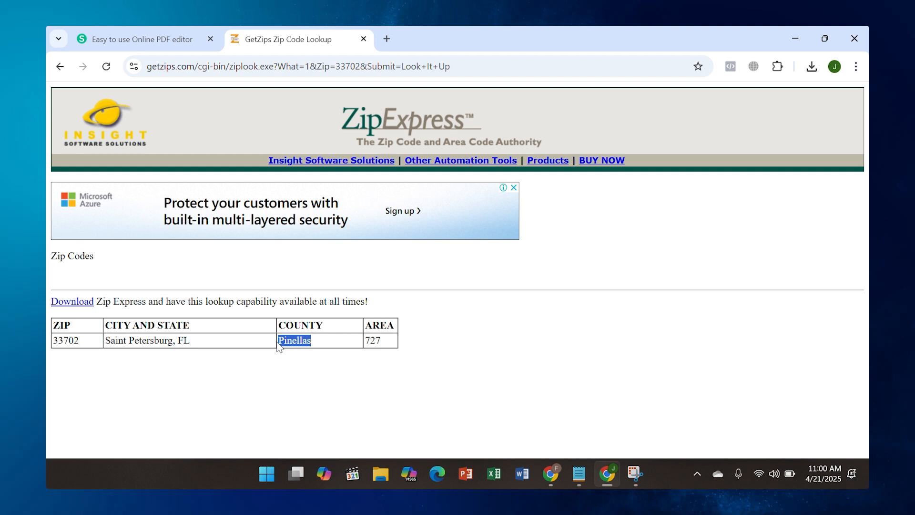
# Fill line 6 with the county and state as Pinellas, Florida
pyautogui.click(138, 39)
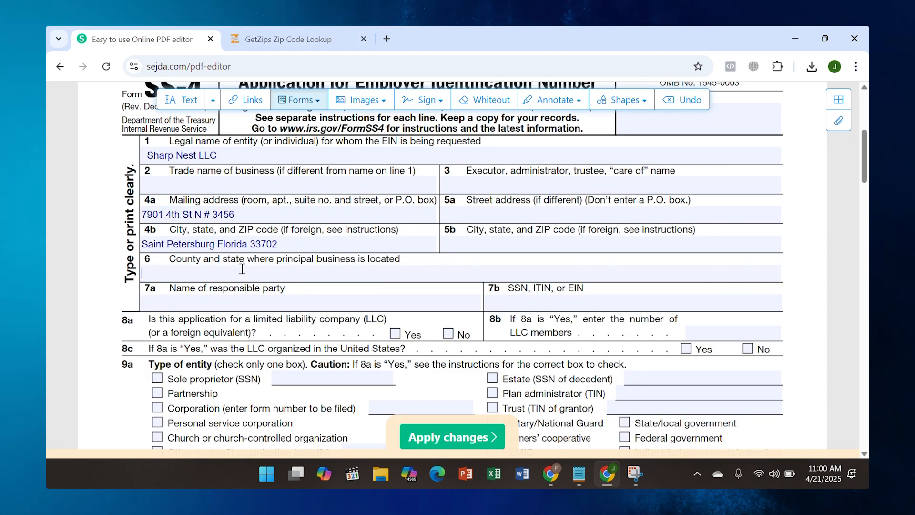
pyautogui.hotkey('ctrl', 'v')
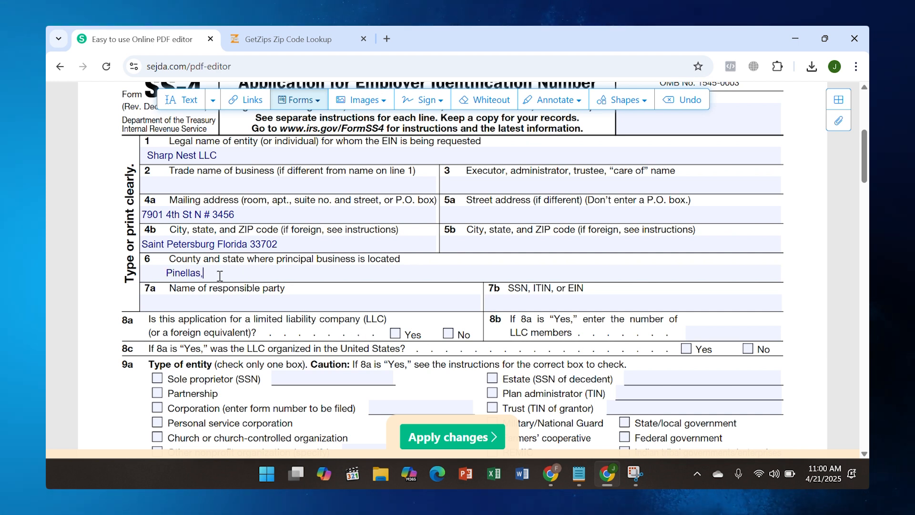
pyautogui.write(', Florida')
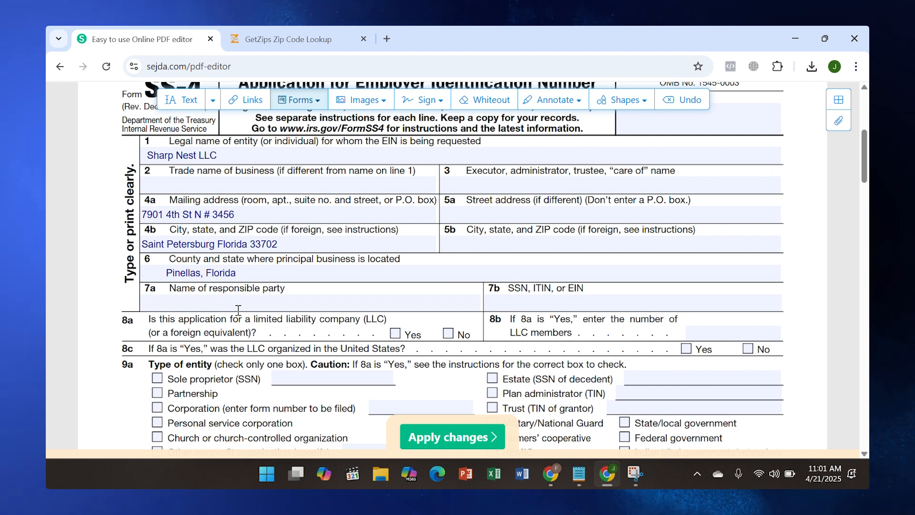
# Enter the responsible party's full name in line 7a and Foreign in line 7b
pyautogui.click(519, 304)
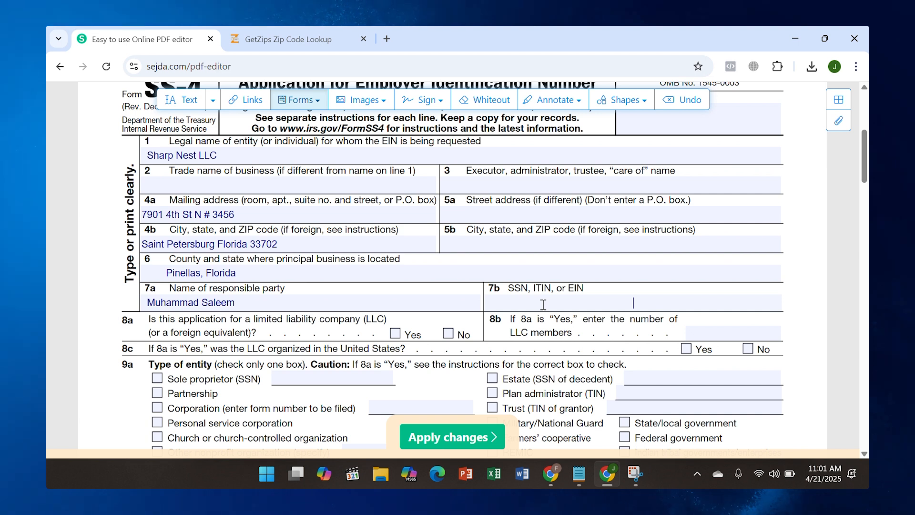
pyautogui.write('Foreign')
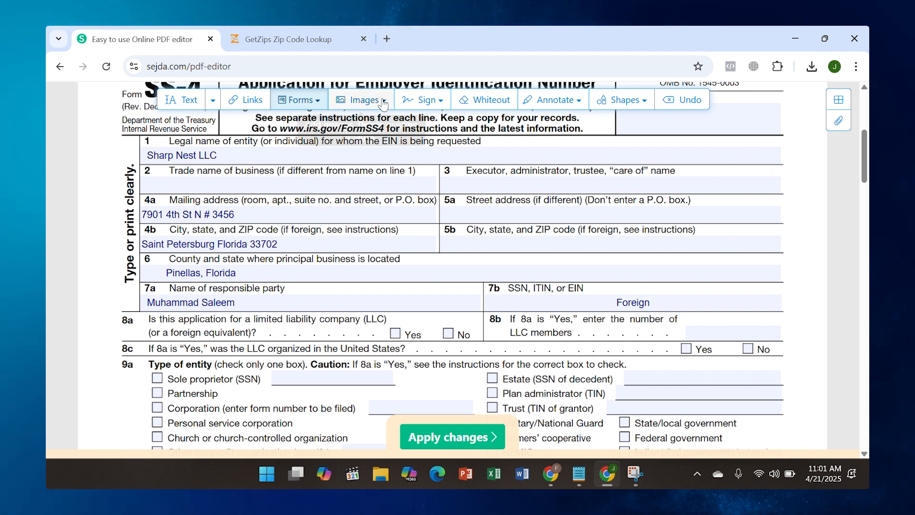
# Place a check mark in the Yes box of line 8a for an LLC
pyautogui.click(425, 100)
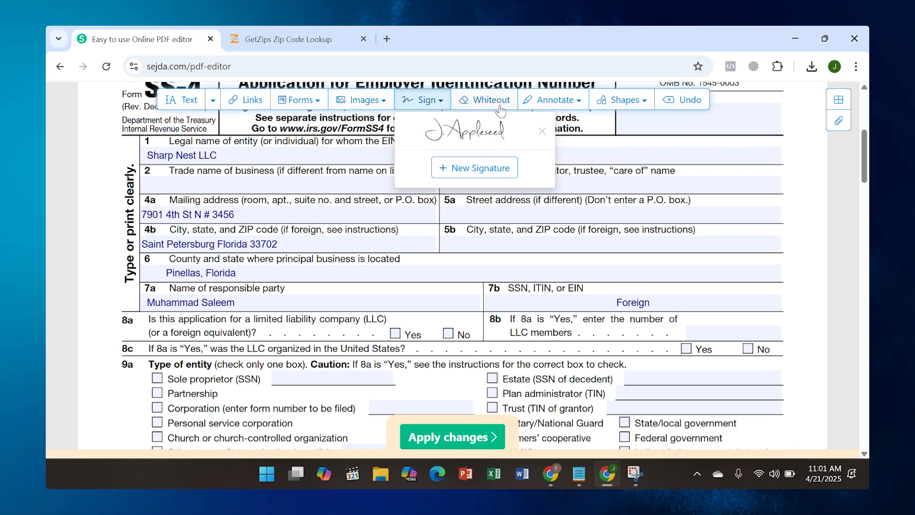
pyautogui.click(314, 101)
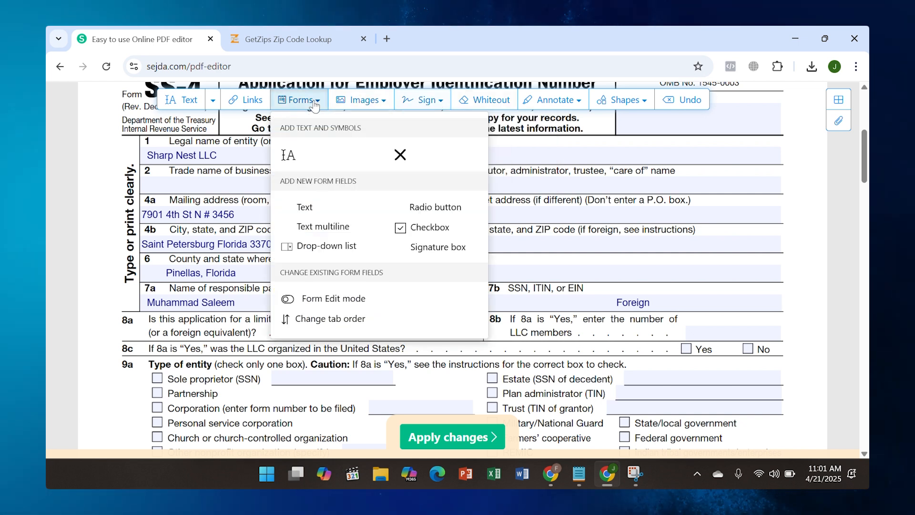
pyautogui.click(418, 154)
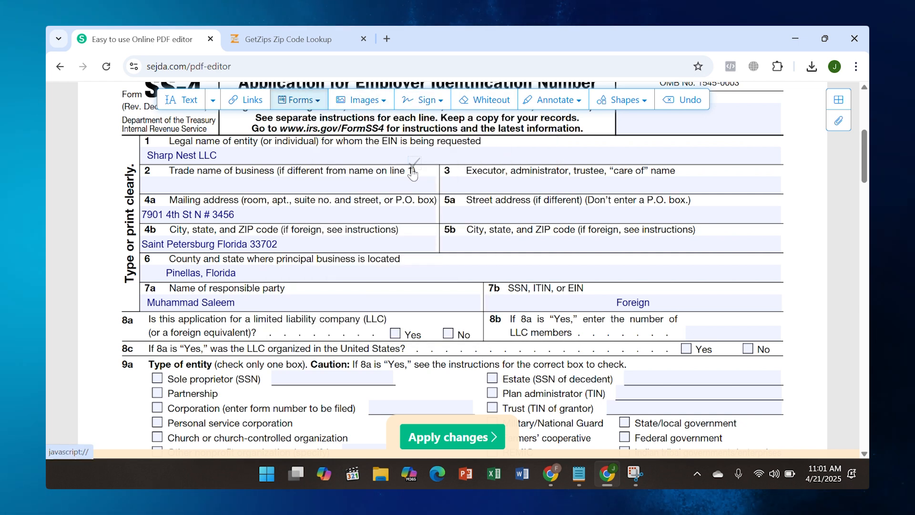
pyautogui.click(396, 335)
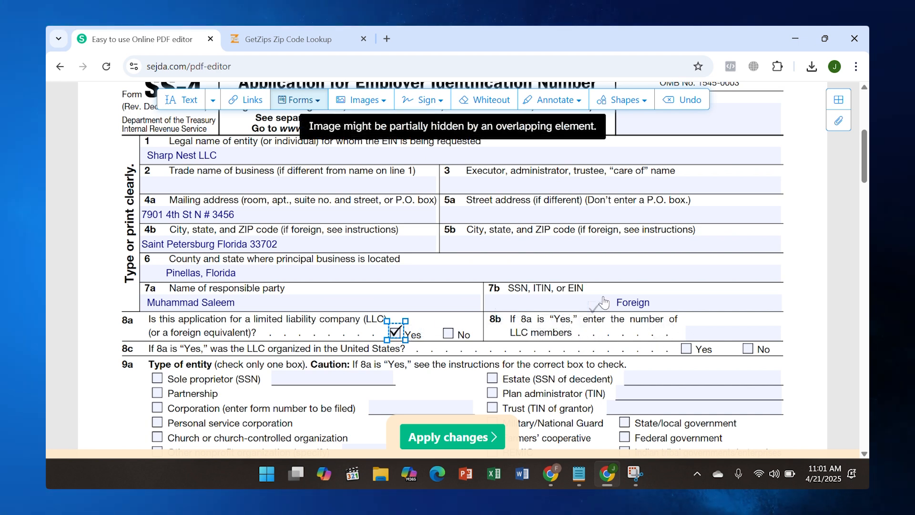
# Add the text single in line 8b for the number of LLC members
pyautogui.click(301, 101)
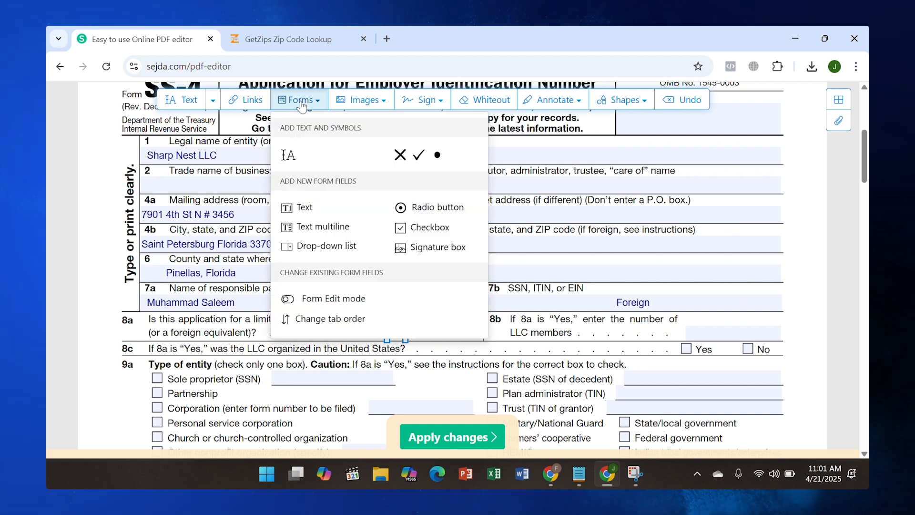
pyautogui.click(193, 101)
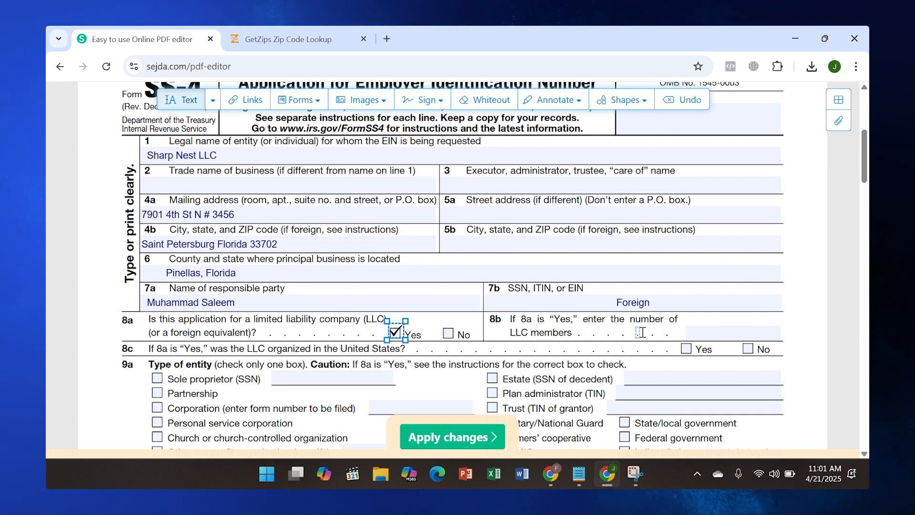
pyautogui.click(701, 334)
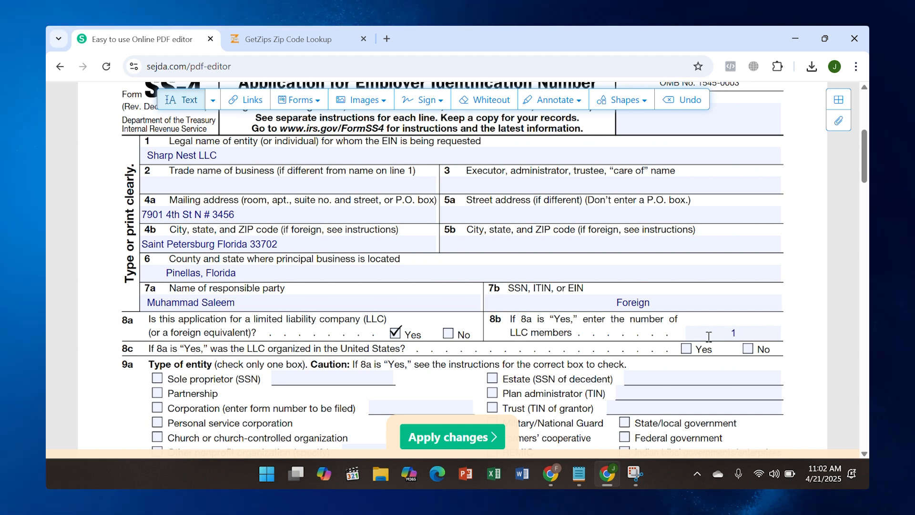
pyautogui.write('ingle ')
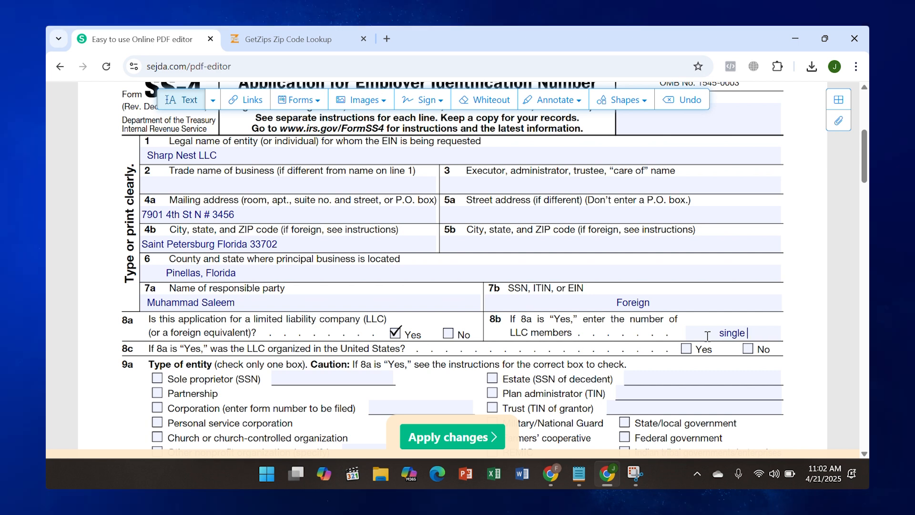
pyautogui.write('Member')
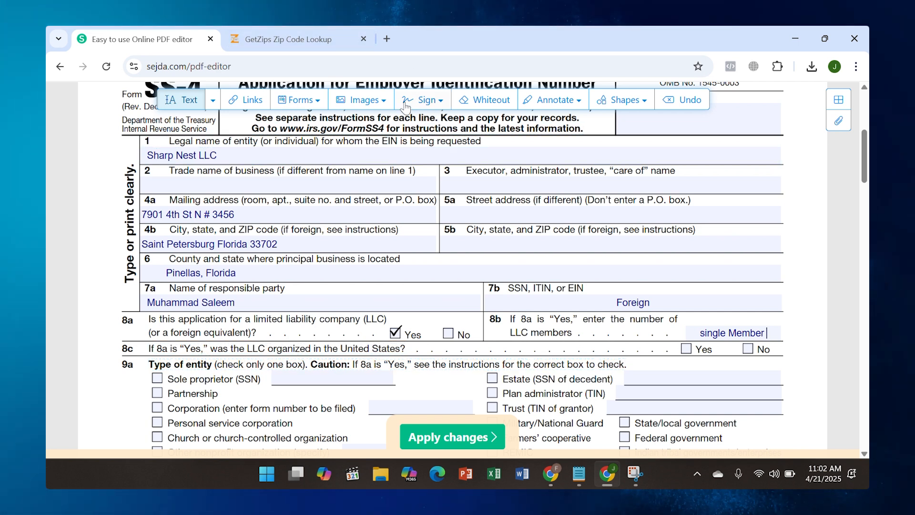
# Complete line 8b to read single Member and place a check mark in the Yes box of line 8c
pyautogui.click(305, 100)
pyautogui.click(418, 155)
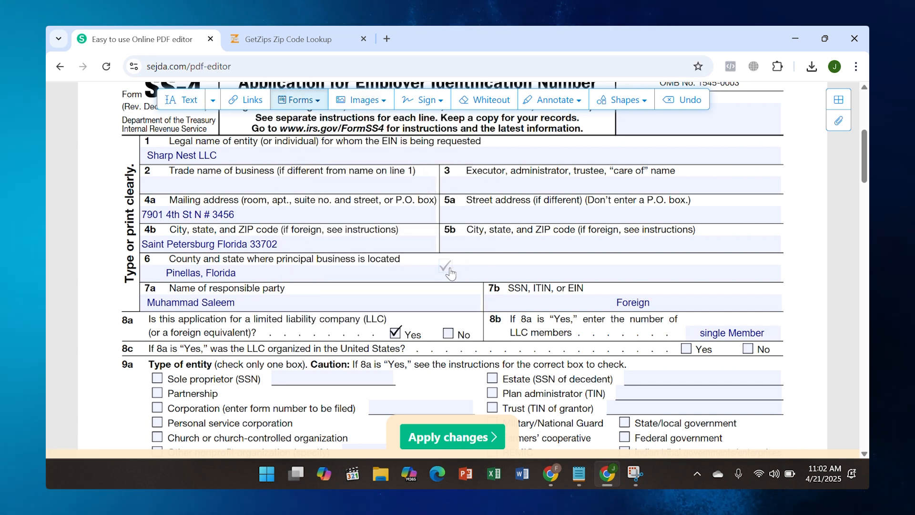
pyautogui.click(693, 350)
# Check Other (specify) in line 9a and enter Foreign Owned Disregarded Entity beside it
pyautogui.scroll(-1, 495, 328)
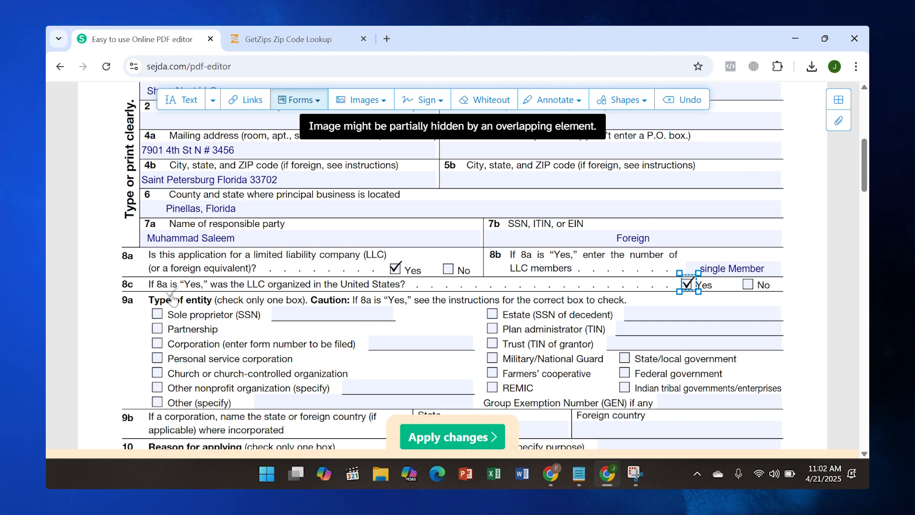
pyautogui.scroll(-1, 176, 337)
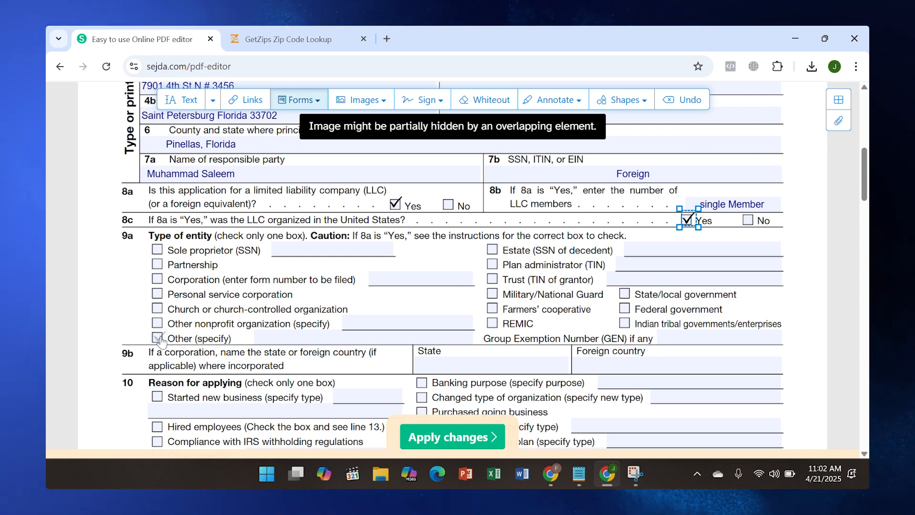
pyautogui.click(160, 339)
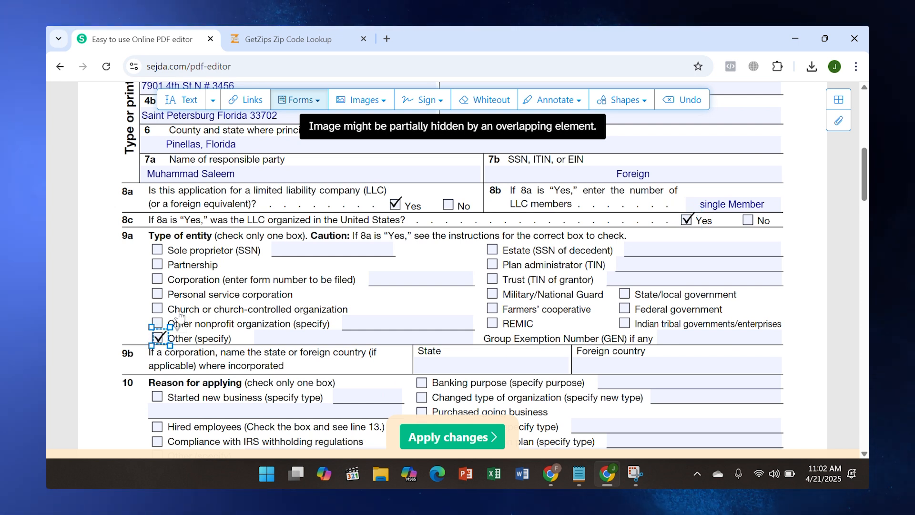
pyautogui.click(183, 99)
pyautogui.click(278, 336)
pyautogui.write('Foreign Owned Disregarded Entity')
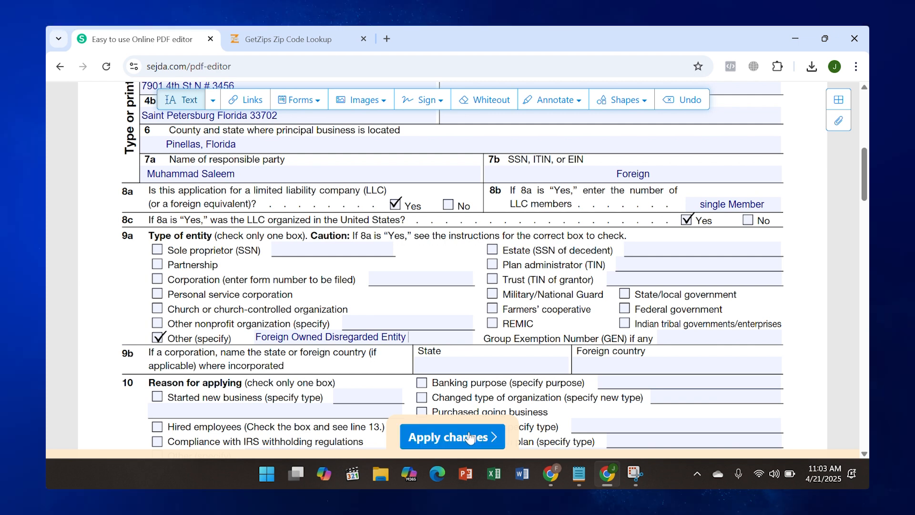
# Enter Florida as the state of incorporation in line 9b
pyautogui.scroll(-3, 514, 374)
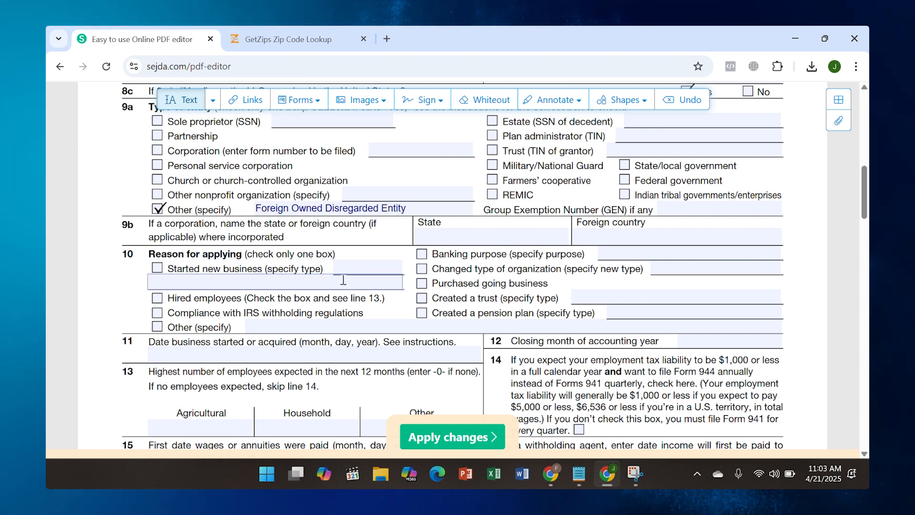
pyautogui.click(431, 236)
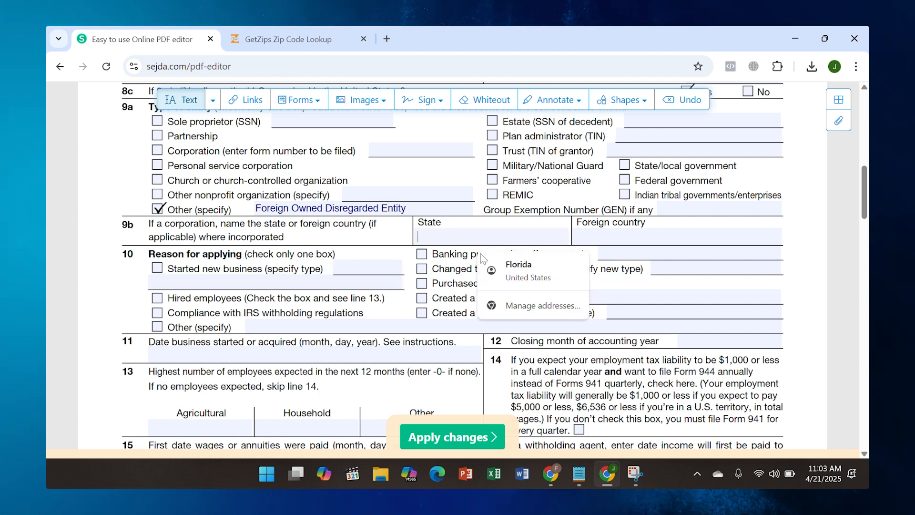
pyautogui.write('Florida')
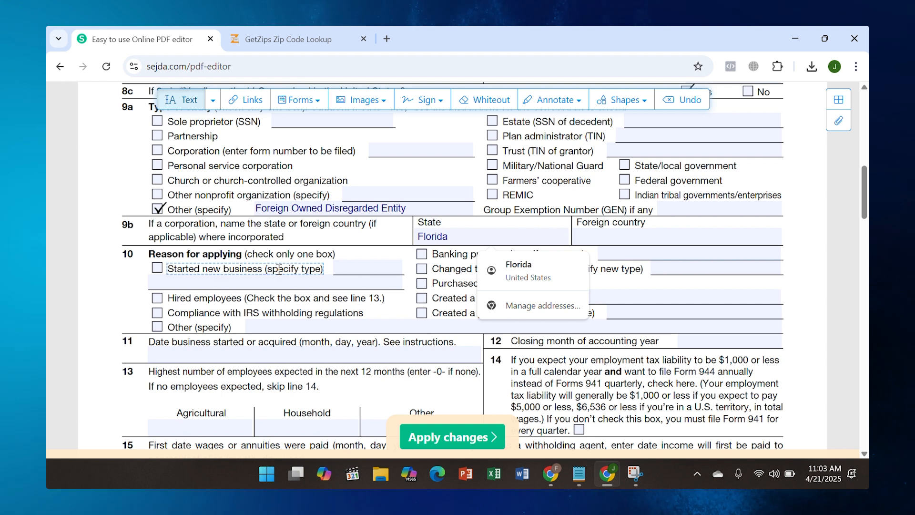
# Check Started new business in line 10 and enter Online E Commerce Business as its type
pyautogui.click(319, 102)
pyautogui.click(420, 154)
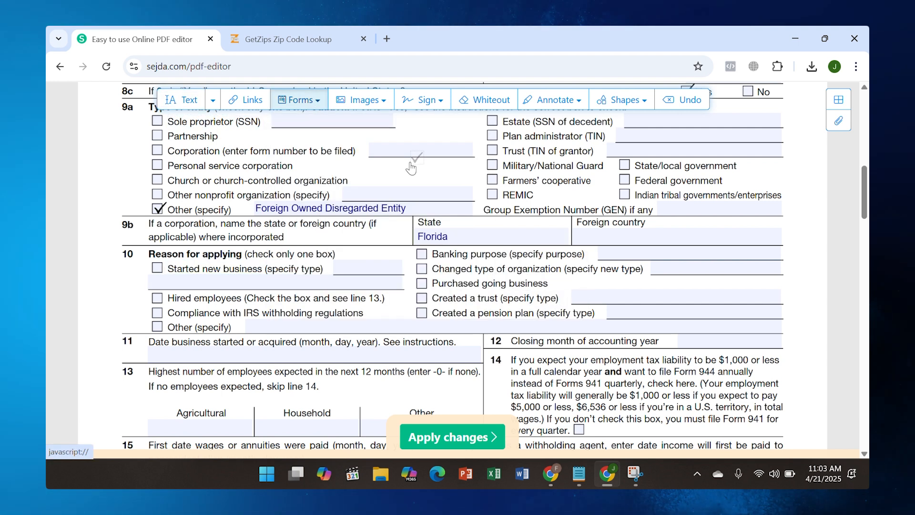
pyautogui.click(158, 271)
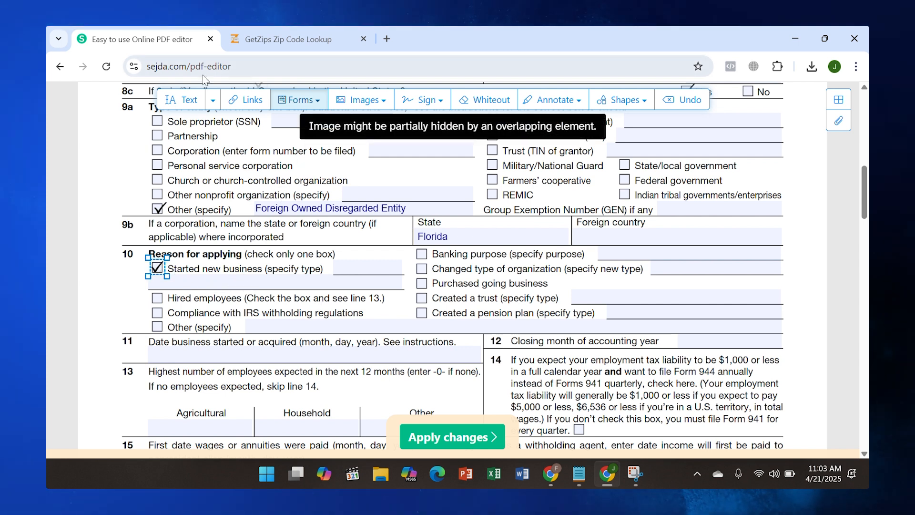
pyautogui.click(181, 101)
pyautogui.click(307, 281)
pyautogui.write('Online E ')
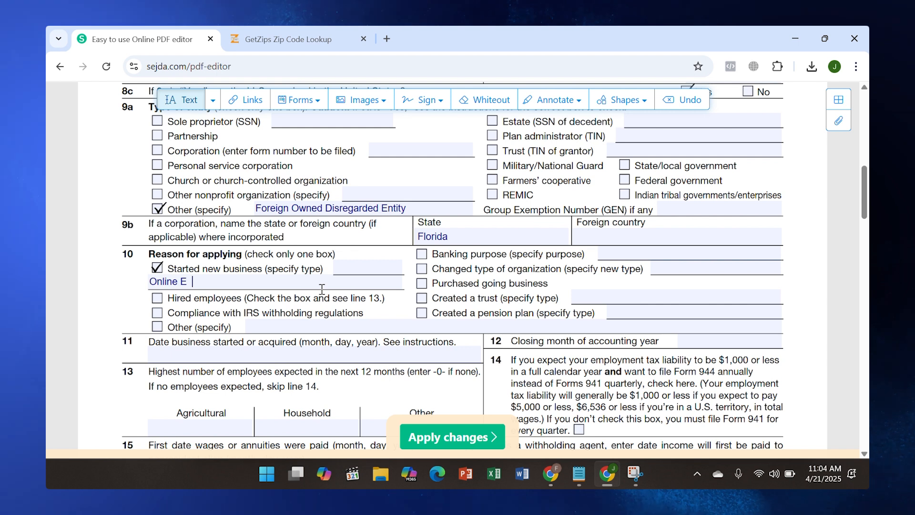
pyautogui.write(' Commerce Business')
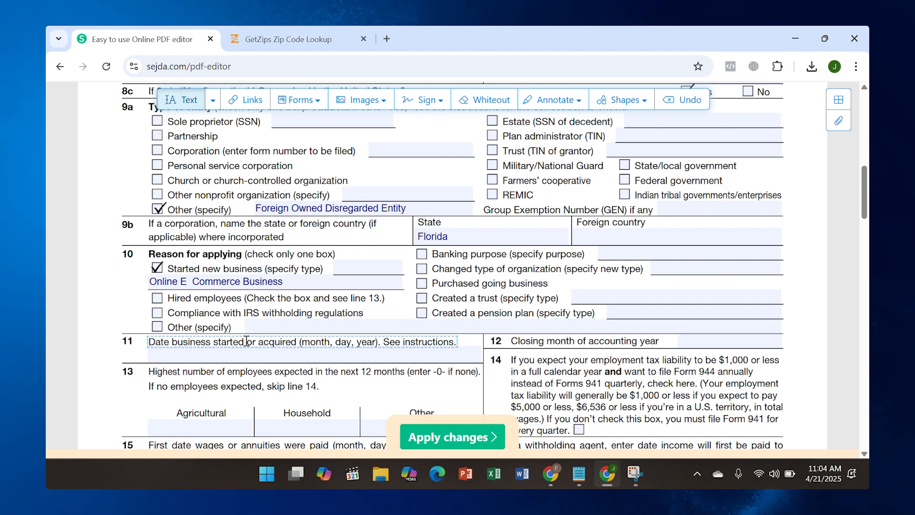
# Enter April 18 , 2025 as the date the business started in line 11
pyautogui.scroll(-1, 418, 327)
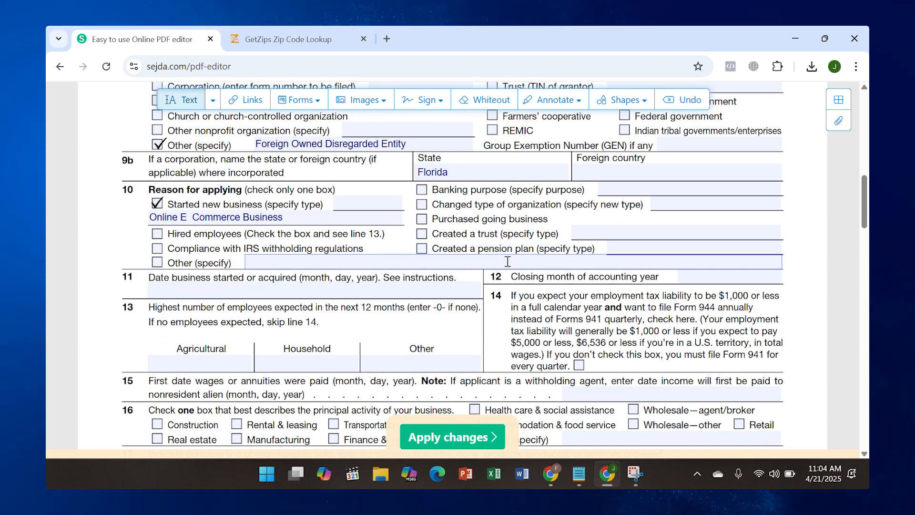
pyautogui.click(226, 292)
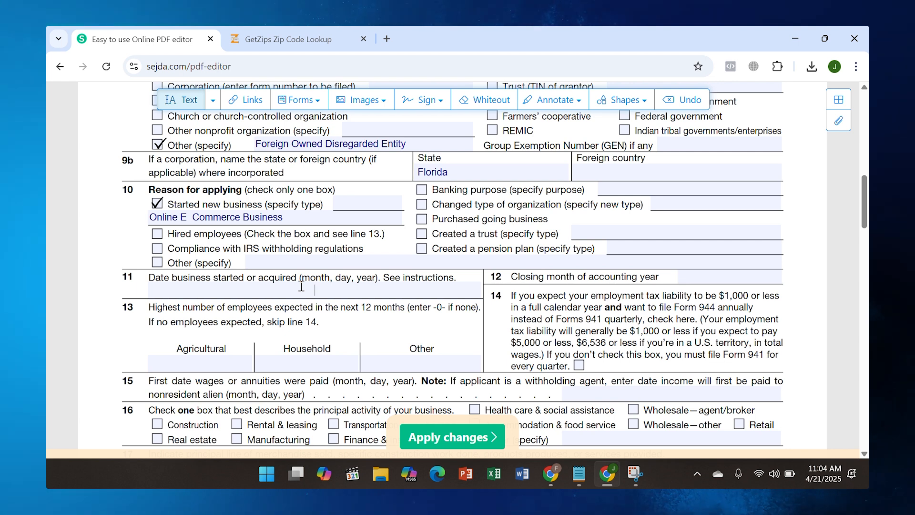
pyautogui.write('04')
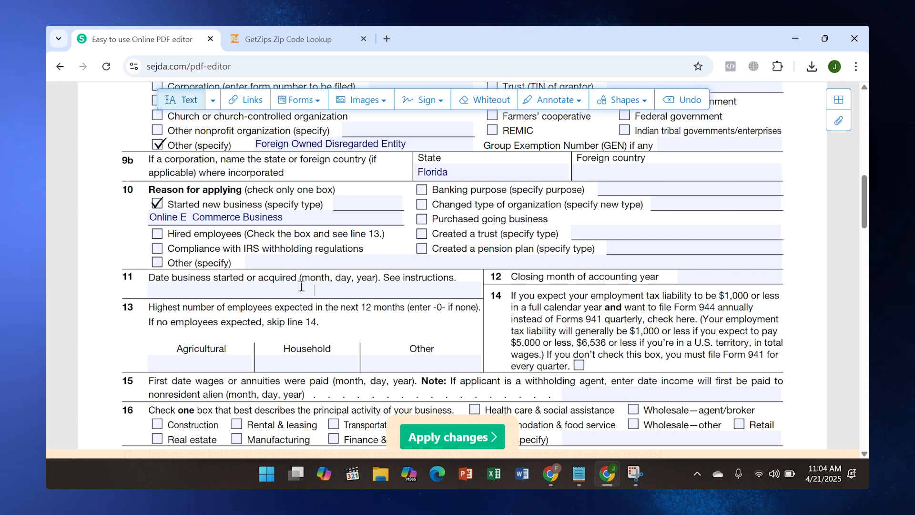
pyautogui.write('pril 1')
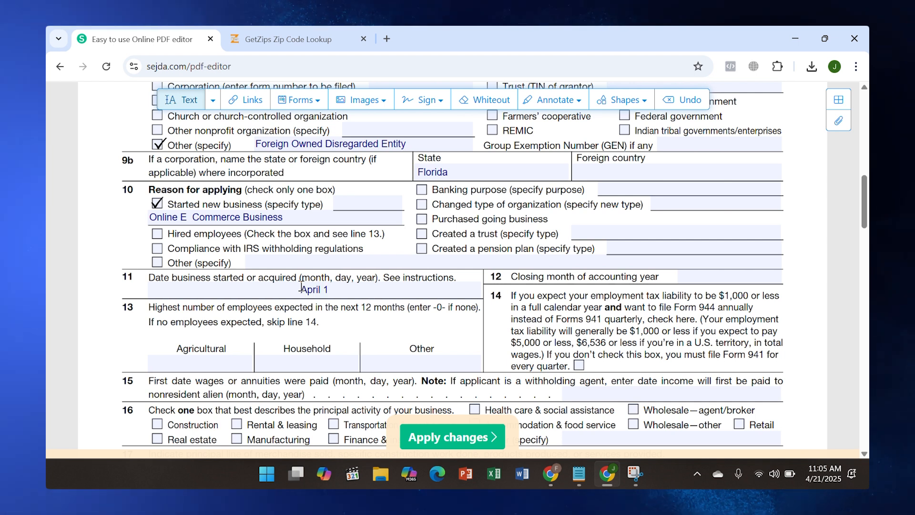
pyautogui.write('8 , 202')
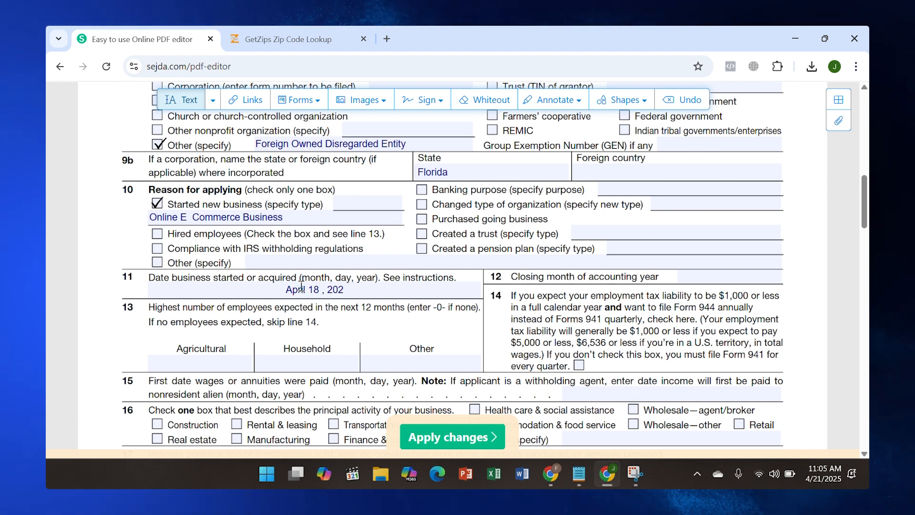
pyautogui.write('5')
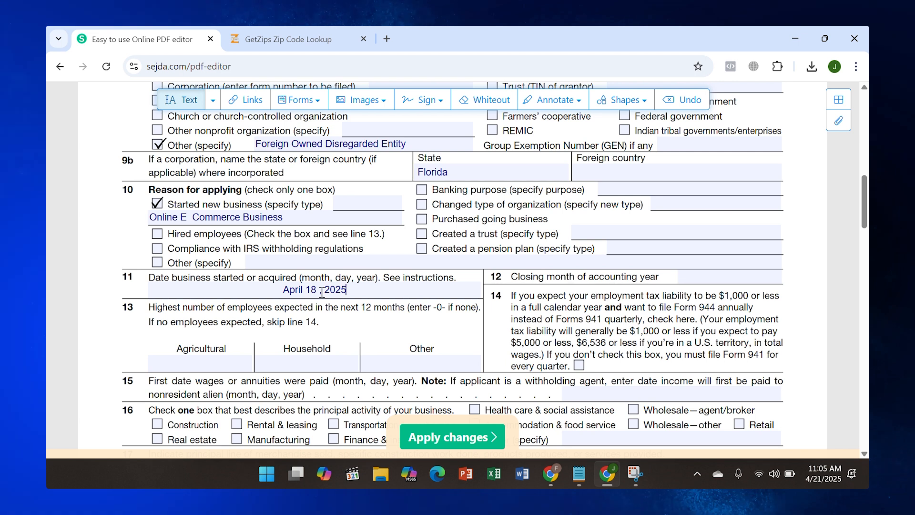
pyautogui.scroll(-5, 310, 286)
pyautogui.scroll(1, 333, 276)
pyautogui.scroll(3, 334, 271)
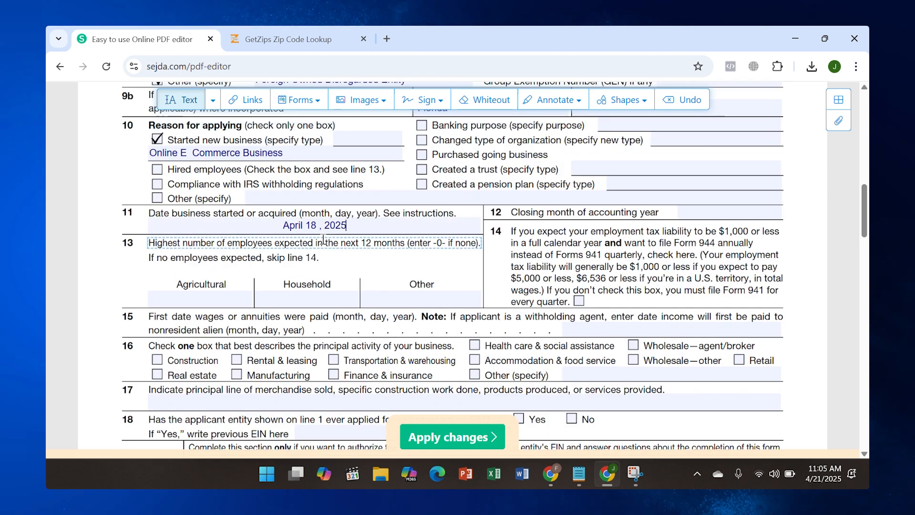
pyautogui.moveTo(355, 226); pyautogui.dragTo(279, 224)
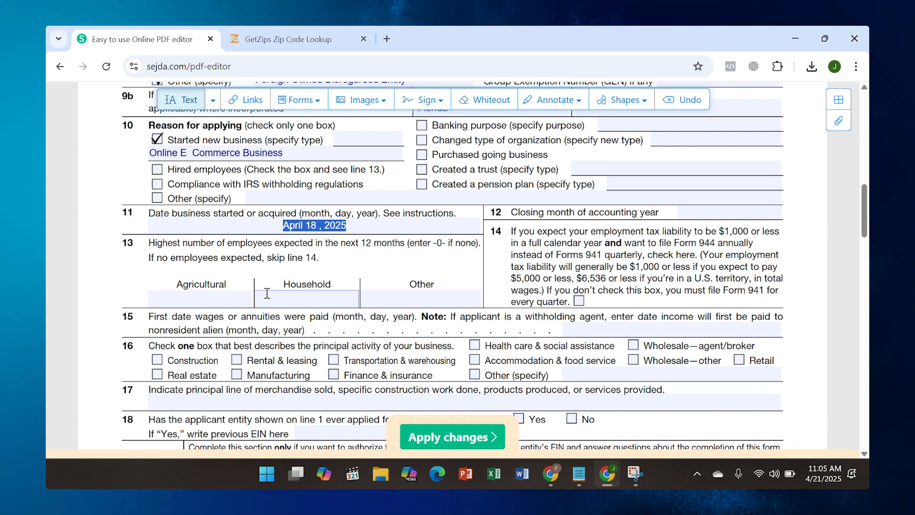
# Enter 0 for agricultural, household and other employees in line 13, and December as the closing month in line 12
pyautogui.click(220, 299)
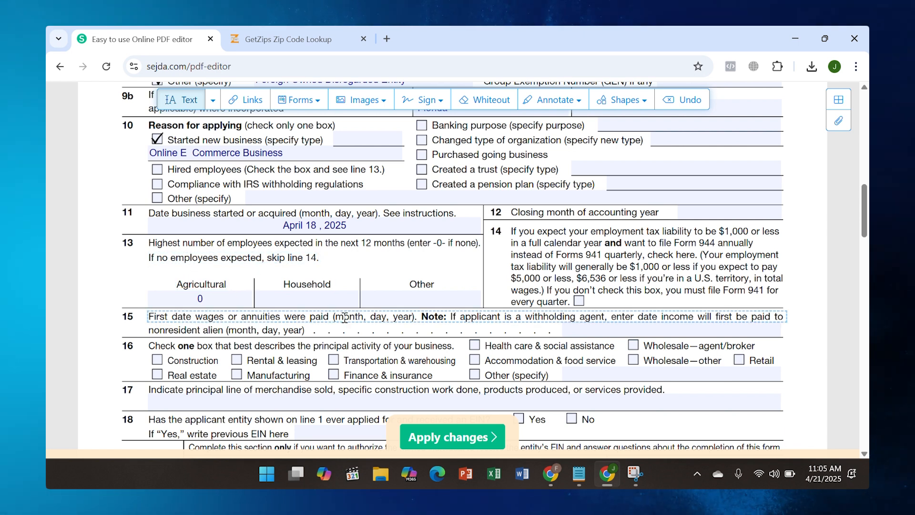
pyautogui.click(314, 299)
pyautogui.write('0')
pyautogui.click(428, 299)
pyautogui.write('0')
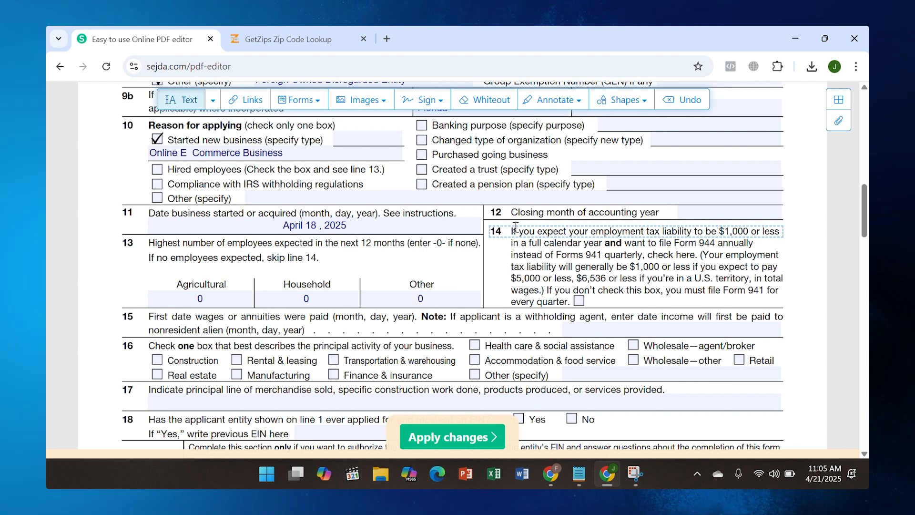
pyautogui.click(682, 213)
pyautogui.write('December')
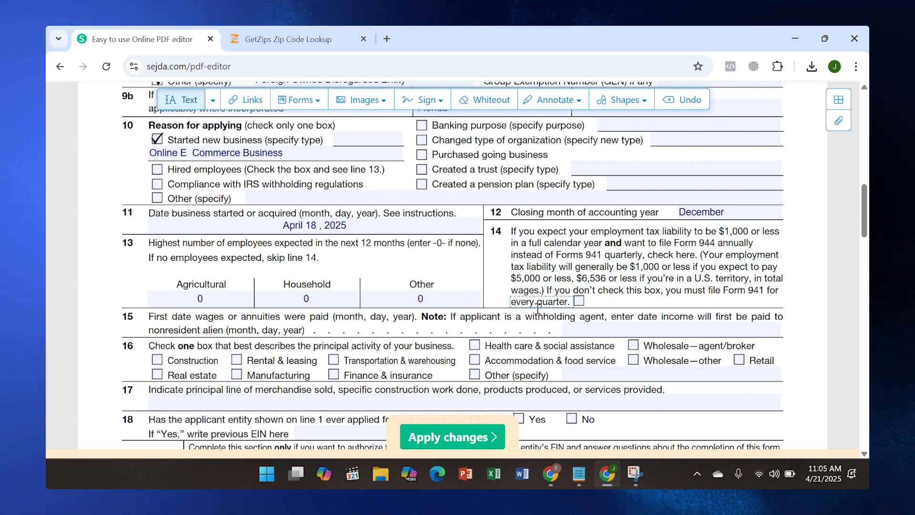
# Check Other (specify) in line 16 and paste E Commerce as the principal activity beside it
pyautogui.scroll(-1, 334, 315)
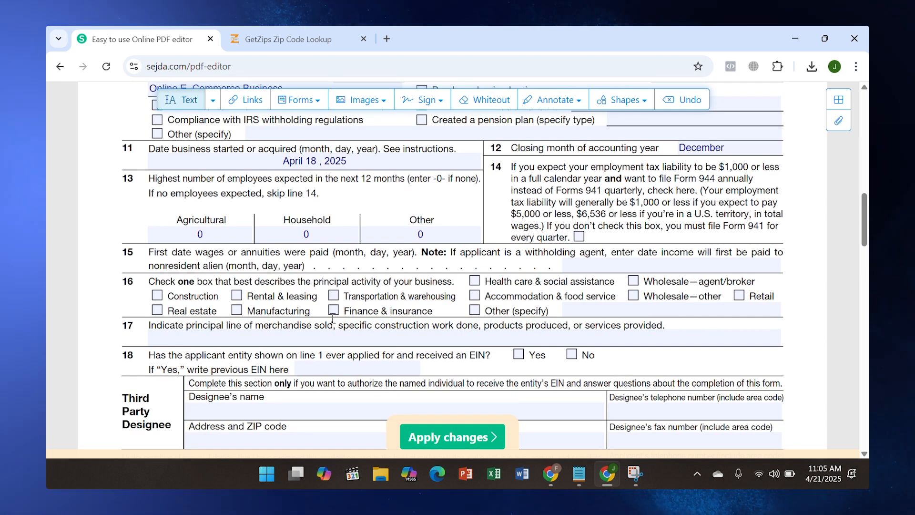
pyautogui.scroll(-1, 329, 317)
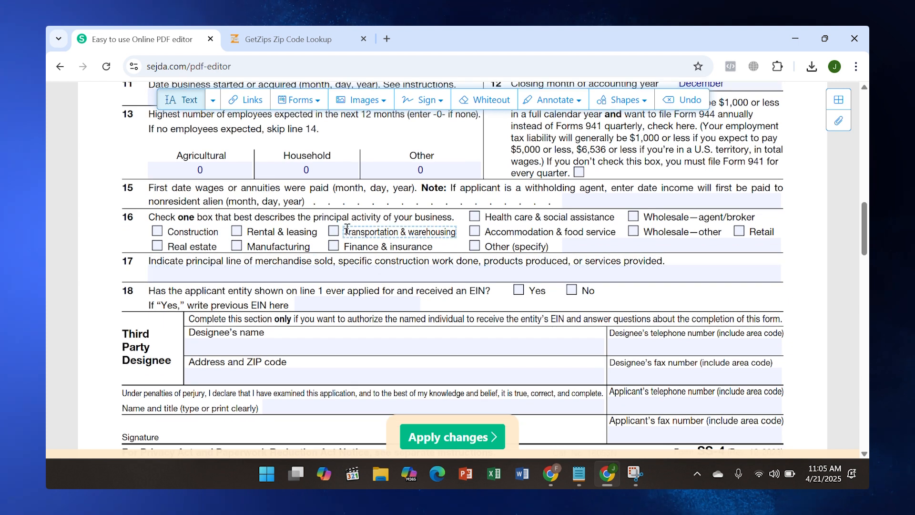
pyautogui.scroll(1, 337, 192)
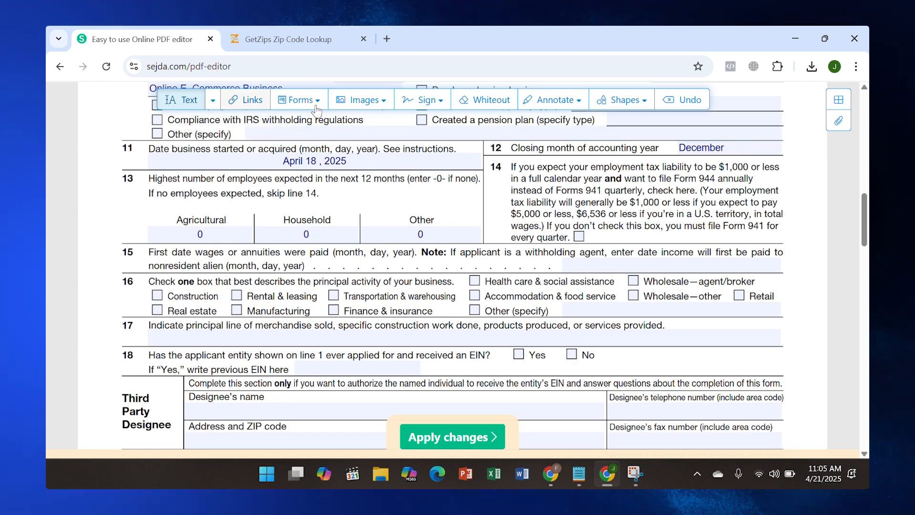
pyautogui.click(384, 101)
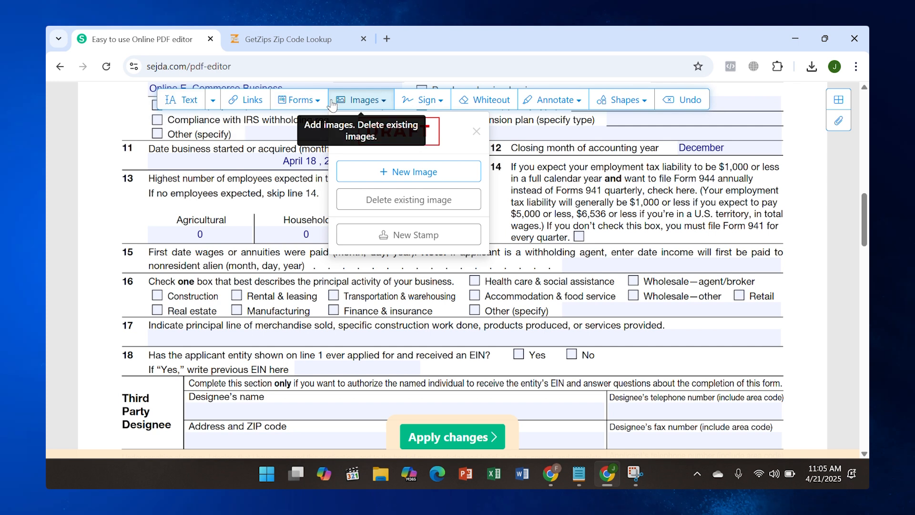
pyautogui.click(300, 100)
pyautogui.click(418, 155)
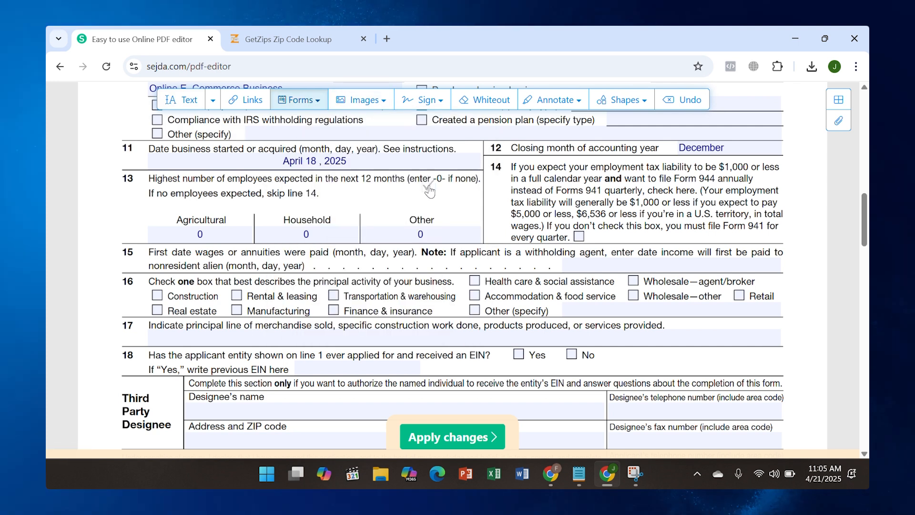
pyautogui.click(479, 309)
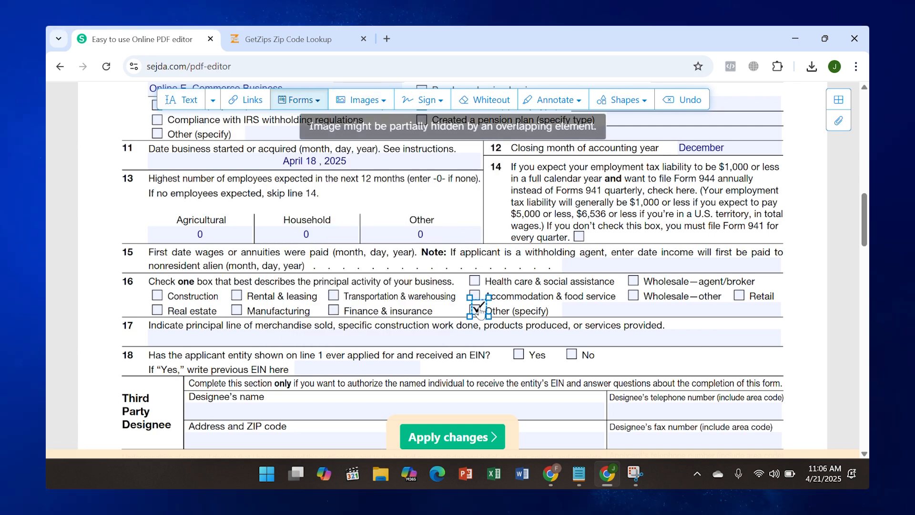
pyautogui.click(188, 99)
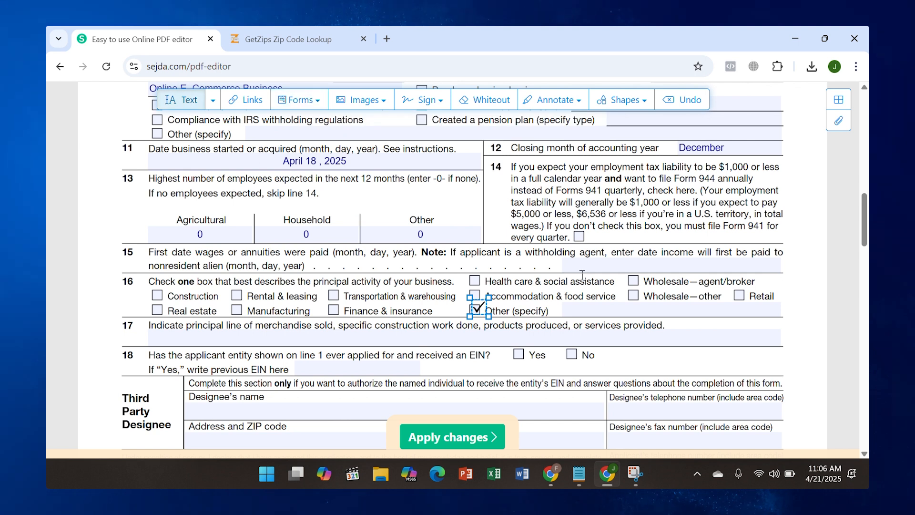
pyautogui.click(582, 312)
pyautogui.write('E Commerce')
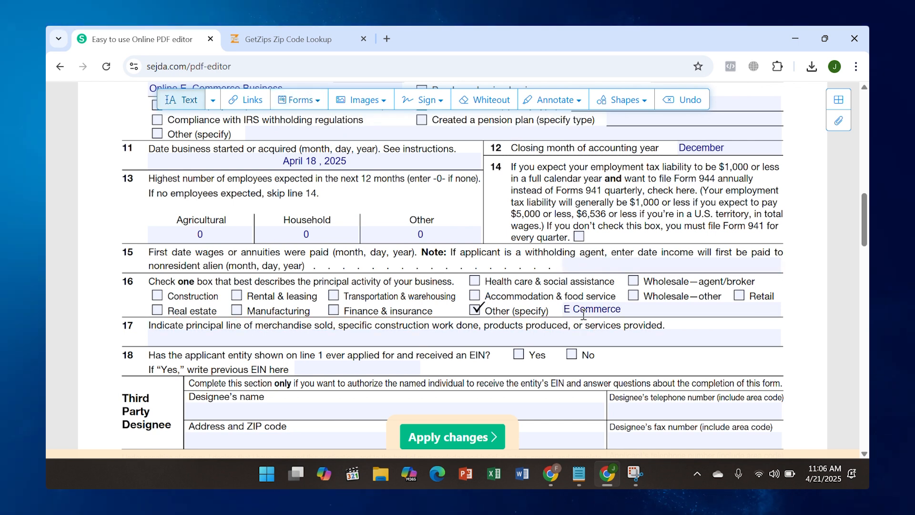
# Paste Selling The Home and Kitchen Products On Amazon and Our Website into line 17
pyautogui.click(506, 341)
pyautogui.write('Selling The Home and Kitchen Products On Amazon and Our Website')
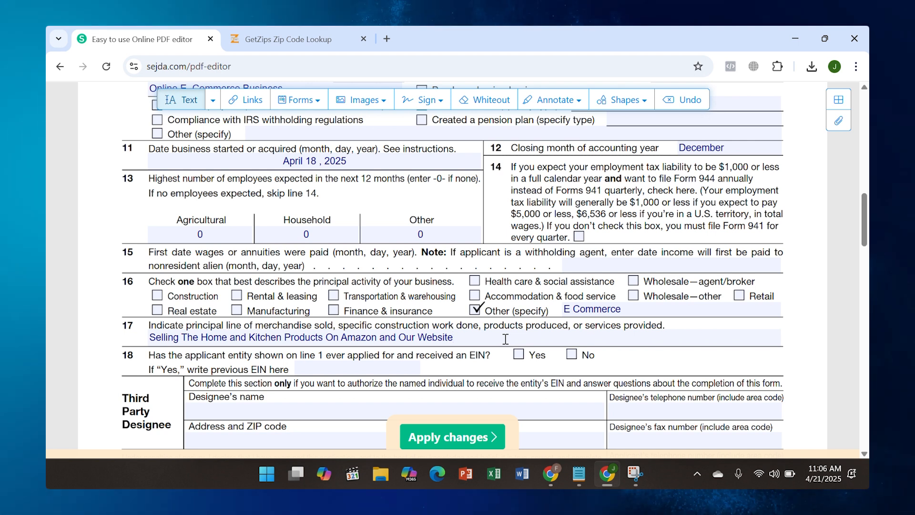
# Check No for line 18, whether the applicant ever applied for an EIN before
pyautogui.scroll(-2, 508, 343)
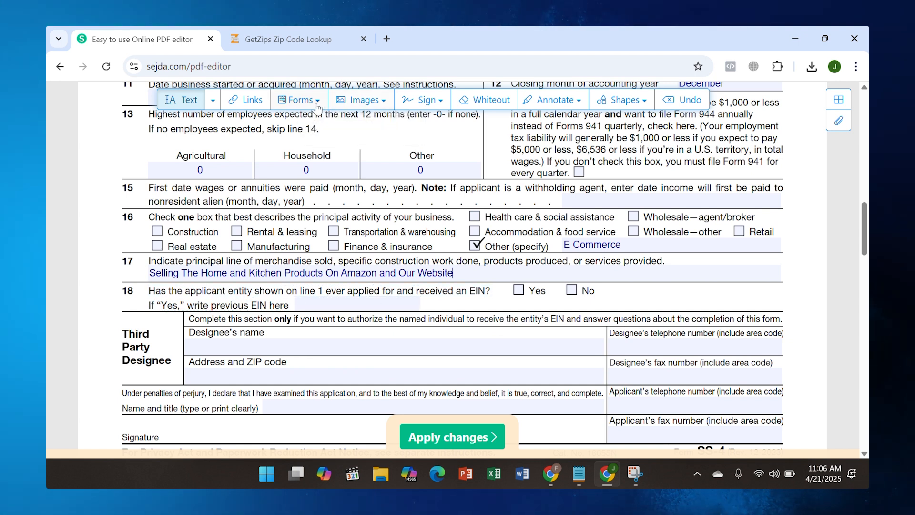
pyautogui.click(298, 100)
pyautogui.click(418, 155)
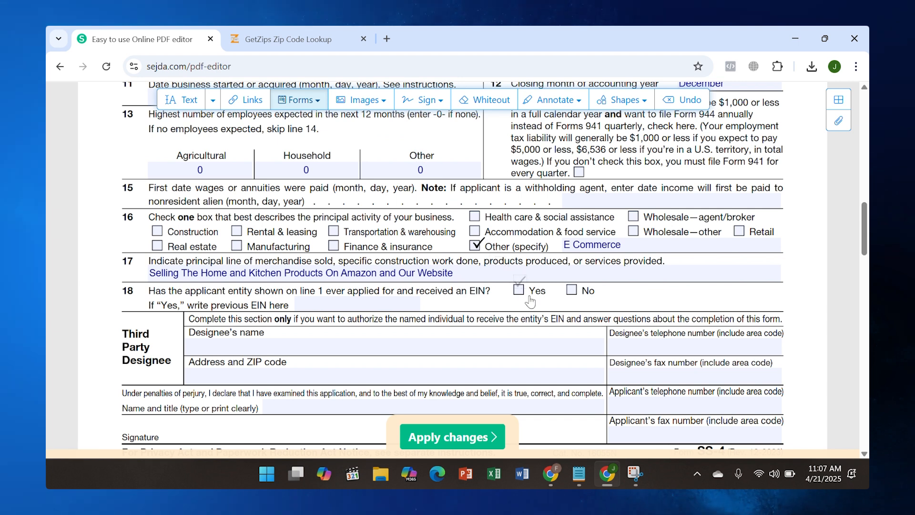
pyautogui.click(576, 294)
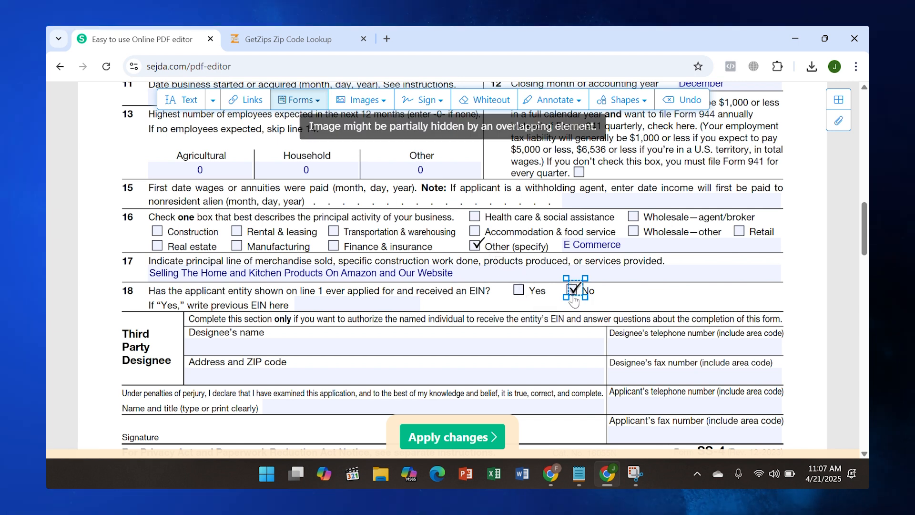
# Enter the applicant's name followed by the title ( Managing Member) in the name and title field
pyautogui.scroll(-1, 312, 349)
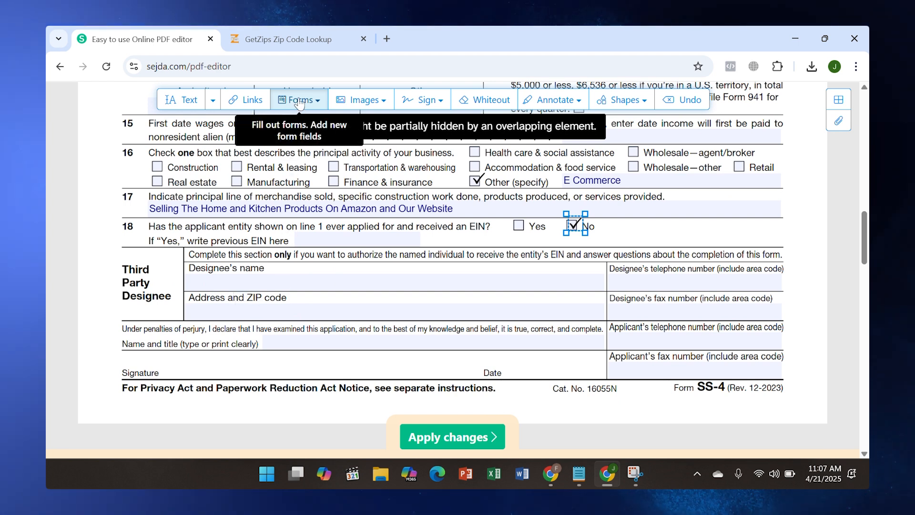
pyautogui.click(195, 109)
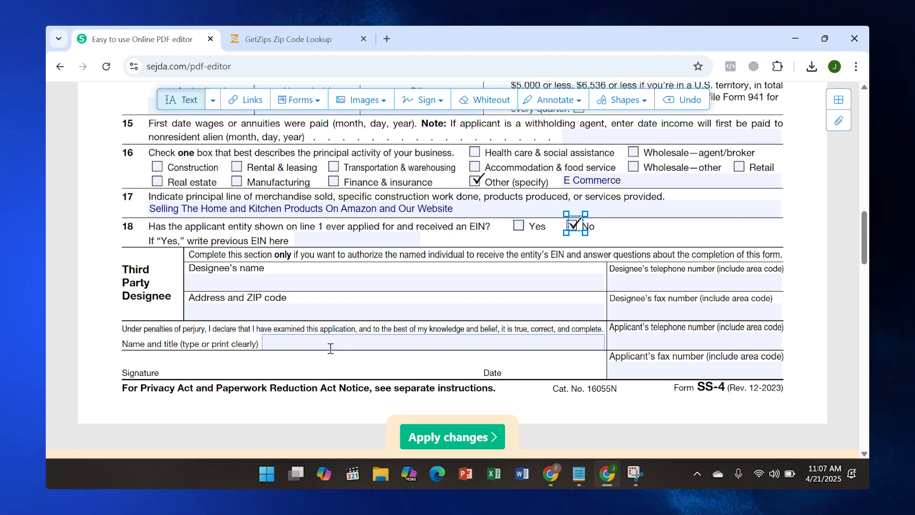
pyautogui.click(299, 342)
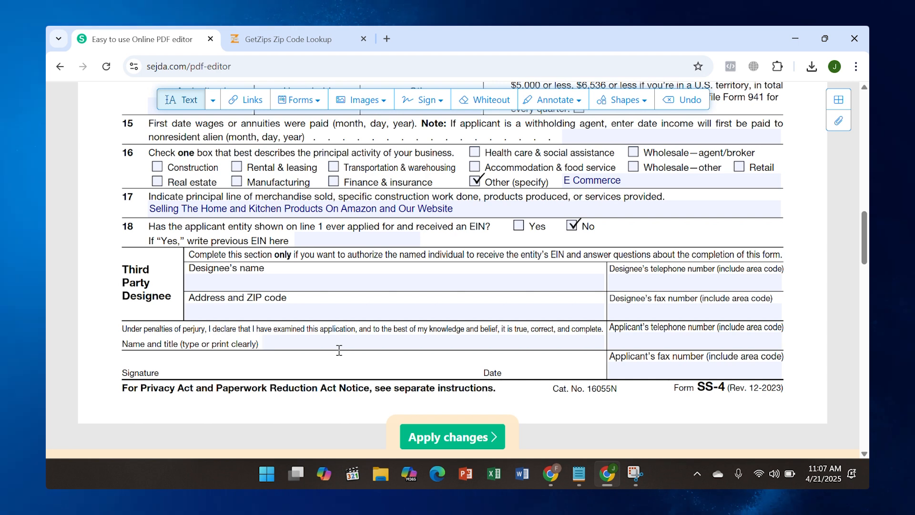
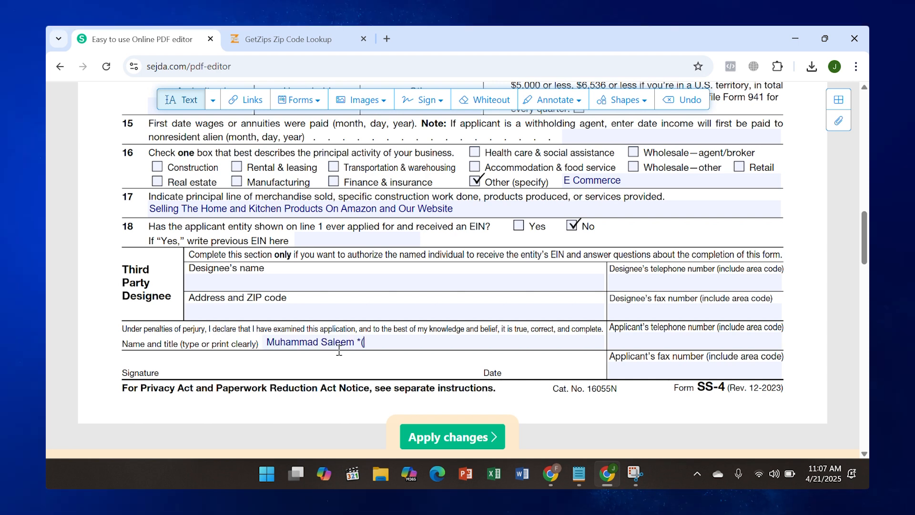
pyautogui.write('( Managing Member')
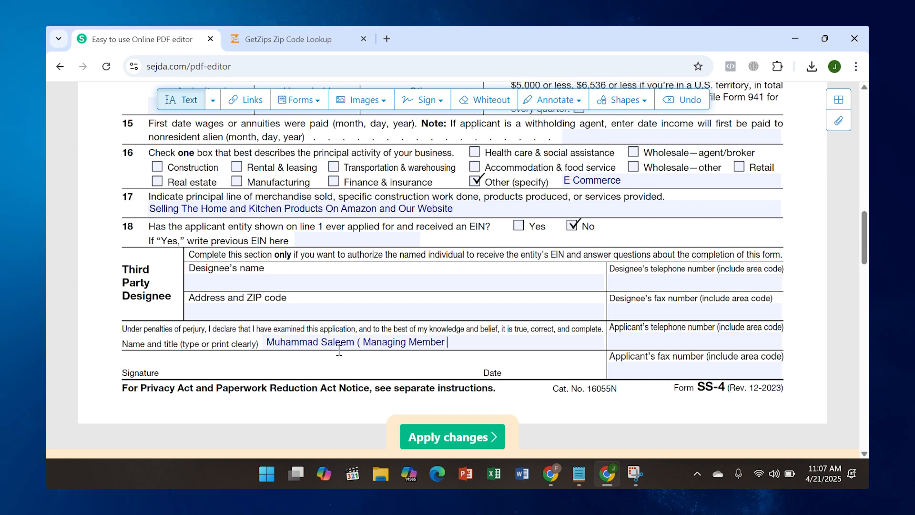
pyautogui.press('BackSpace')
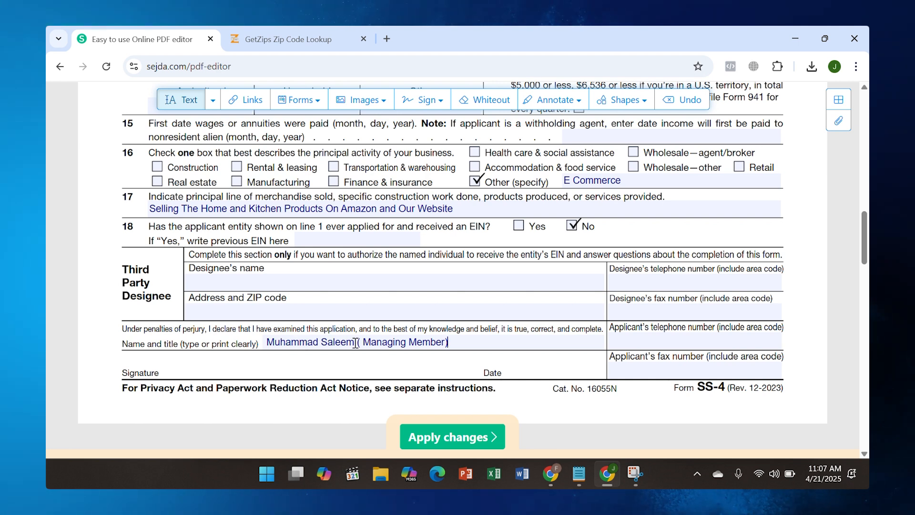
# Add a text box on the signature line and enter the applicant's name as the signature
pyautogui.click(256, 370)
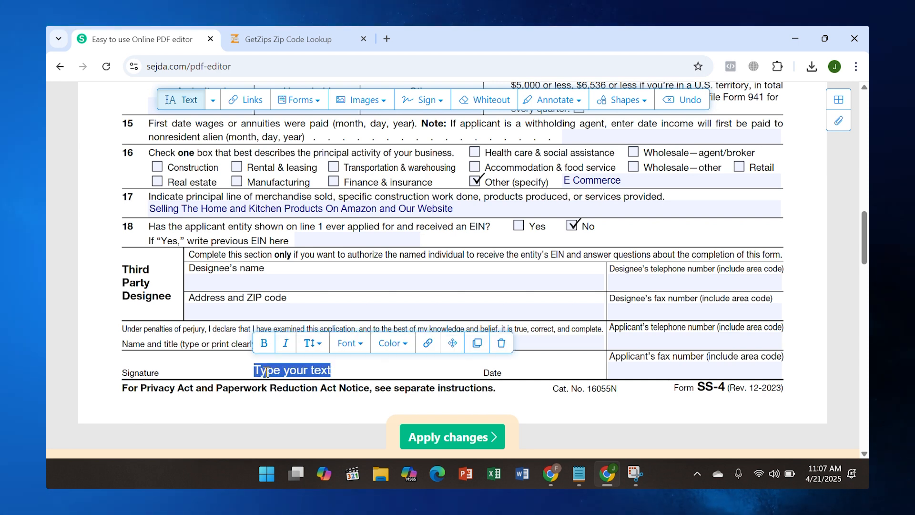
pyautogui.click(501, 343)
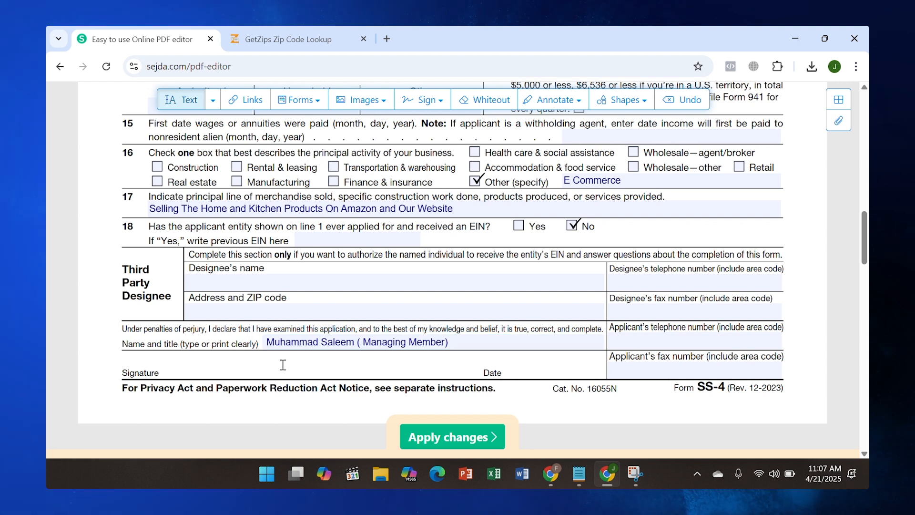
pyautogui.click(286, 371)
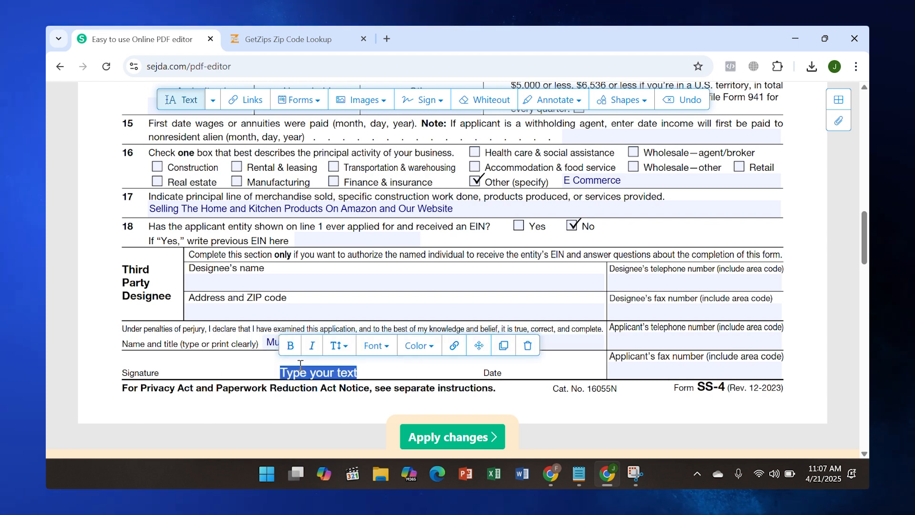
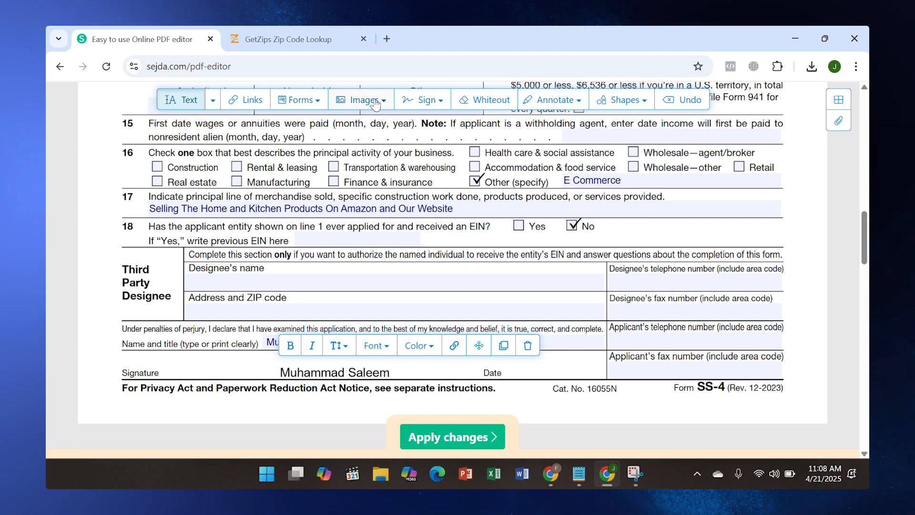
# Enter April 21, 2025 beside the Date label of the signature line
pyautogui.click(427, 100)
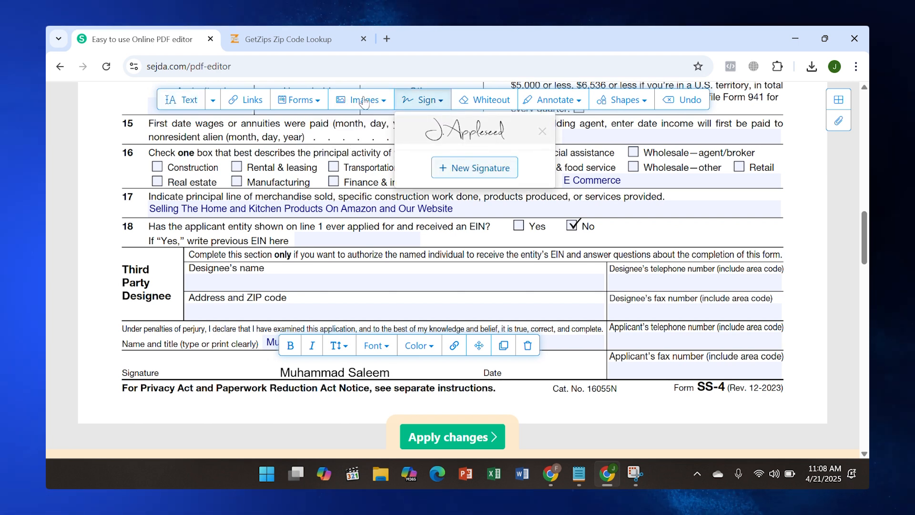
pyautogui.click(461, 359)
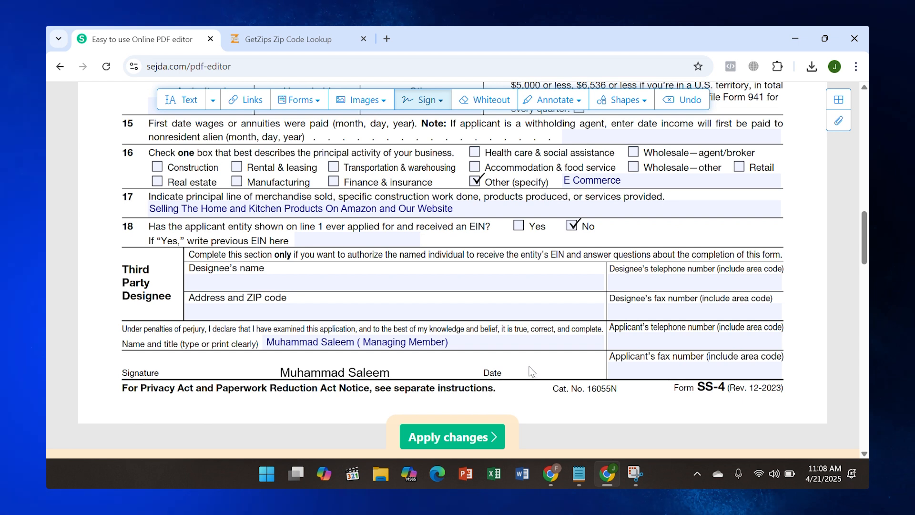
pyautogui.click(525, 369)
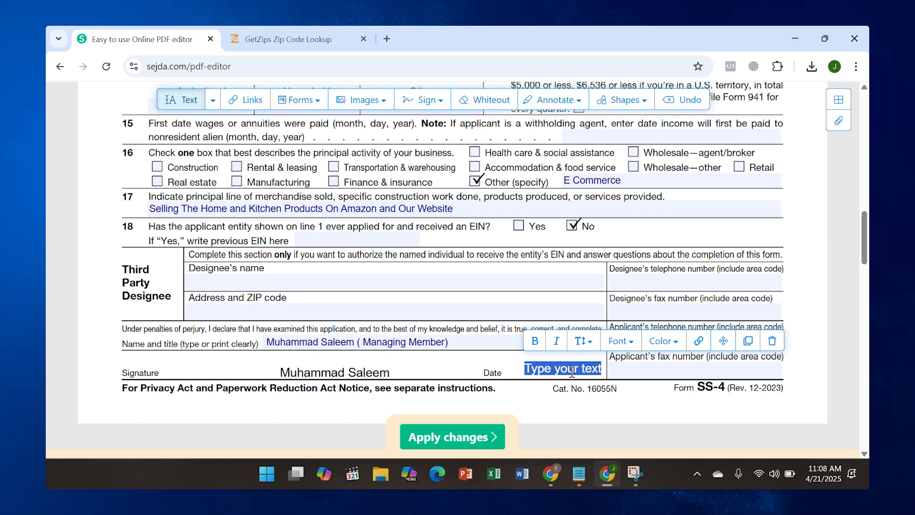
pyautogui.write('Ap')
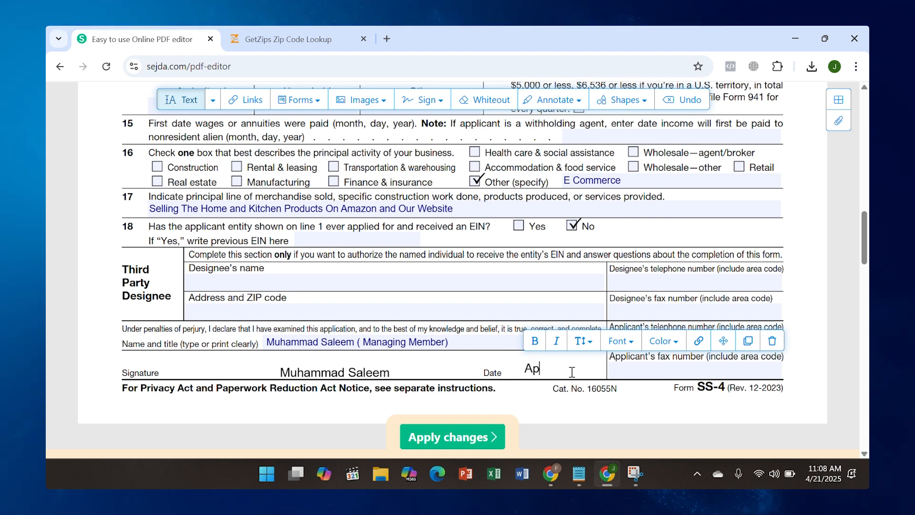
pyautogui.write('ril 21, 20')
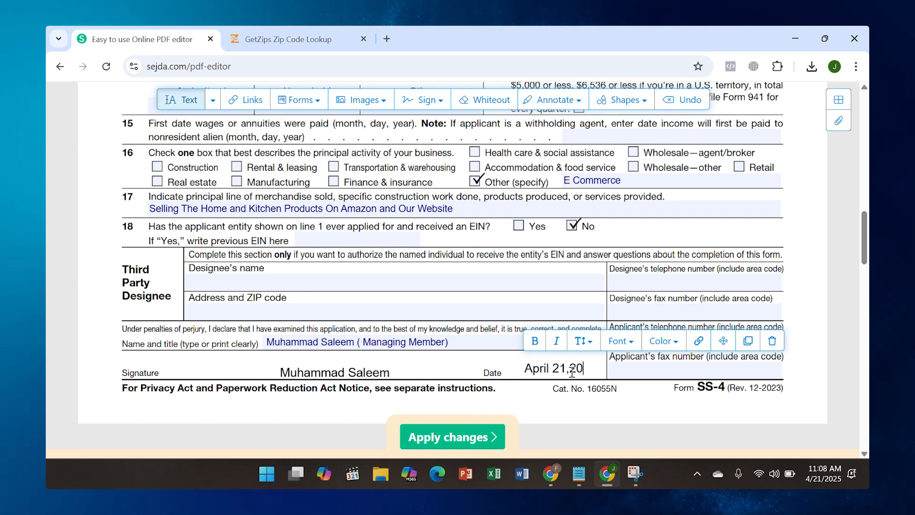
pyautogui.write('25')
pyautogui.click(572, 369)
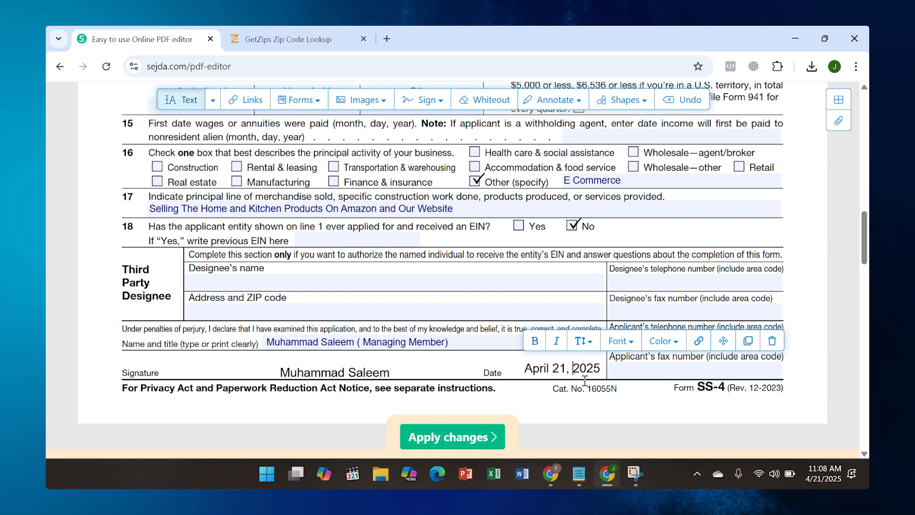
# Shift the date entry into place and paste the applicant's telephone number into its field
pyautogui.click(598, 402)
pyautogui.moveTo(564, 371)
pyautogui.mouseDown()
pyautogui.moveTo(551, 373)
pyautogui.moveTo(557, 381)
pyautogui.mouseUp()
pyautogui.click(632, 414)
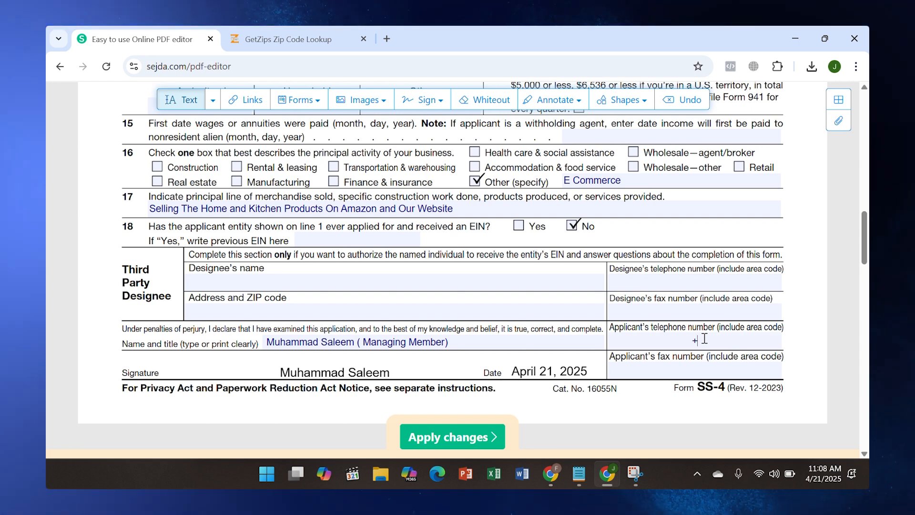
pyautogui.hotkey('ctrl', 'v')
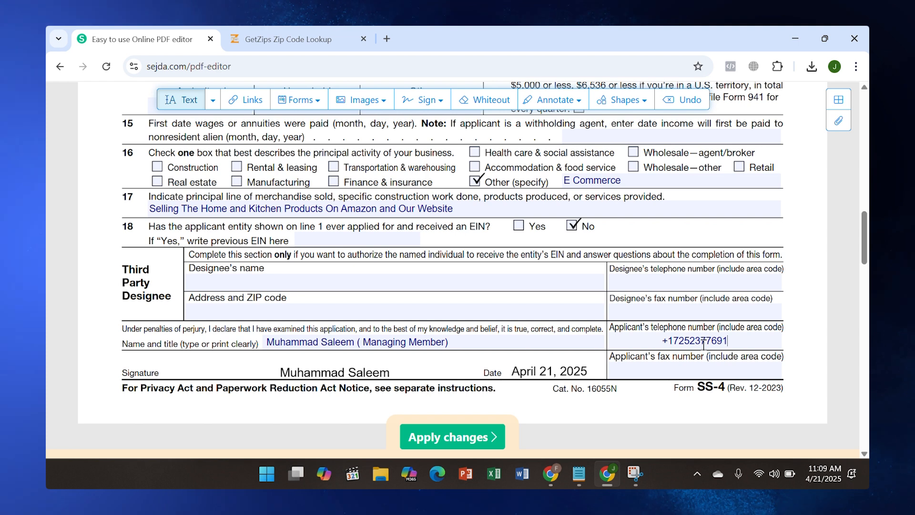
# Close the zip code lookup tab and paste the applicant's fax number into the fax number field
pyautogui.click(687, 370)
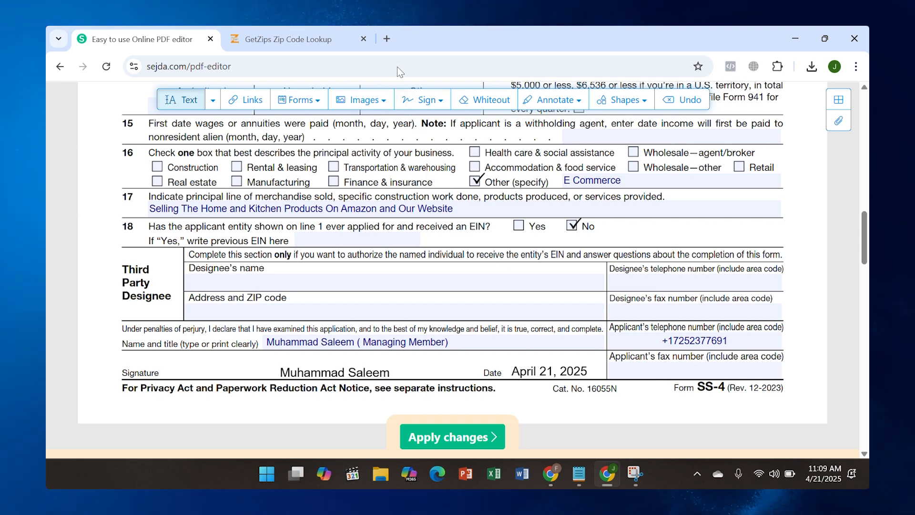
pyautogui.click(266, 40)
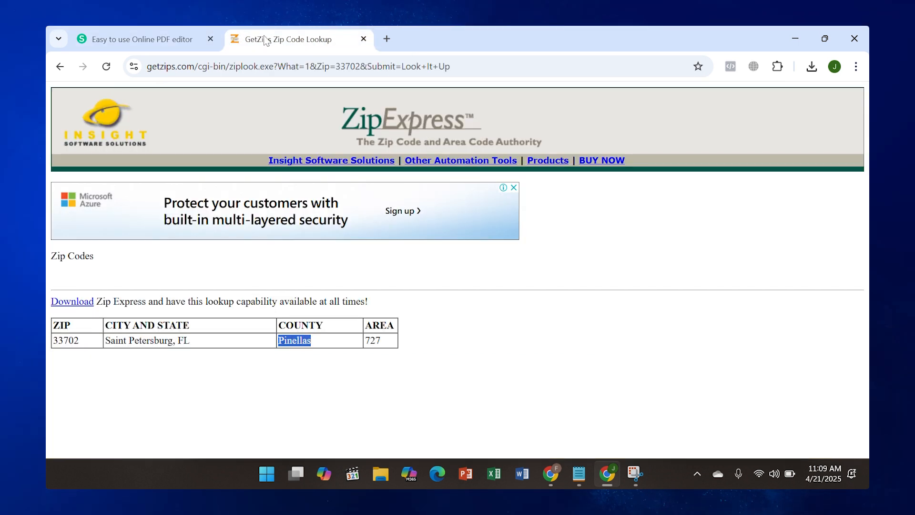
pyautogui.click(364, 40)
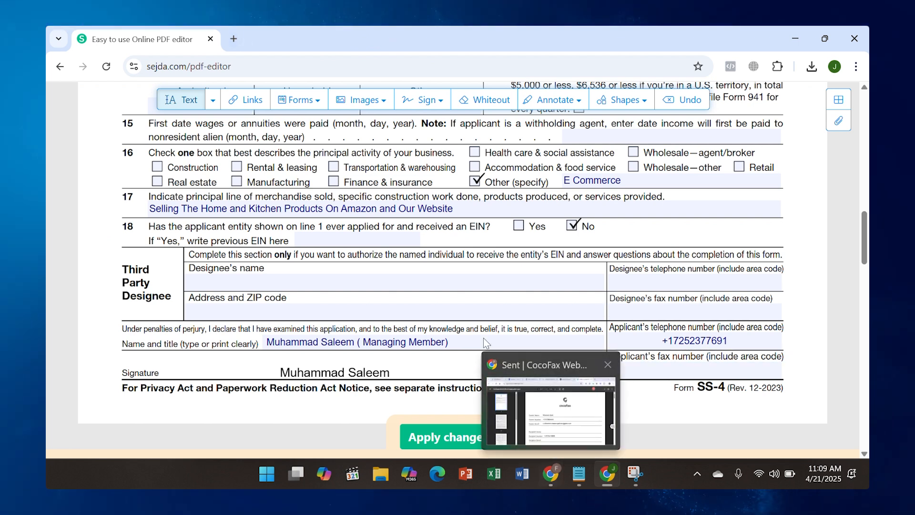
pyautogui.click(233, 39)
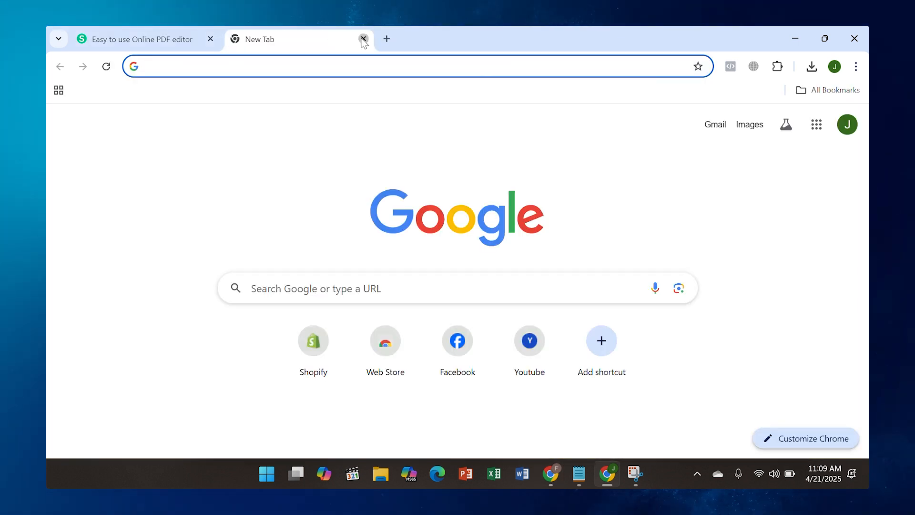
pyautogui.click(363, 39)
pyautogui.click(548, 471)
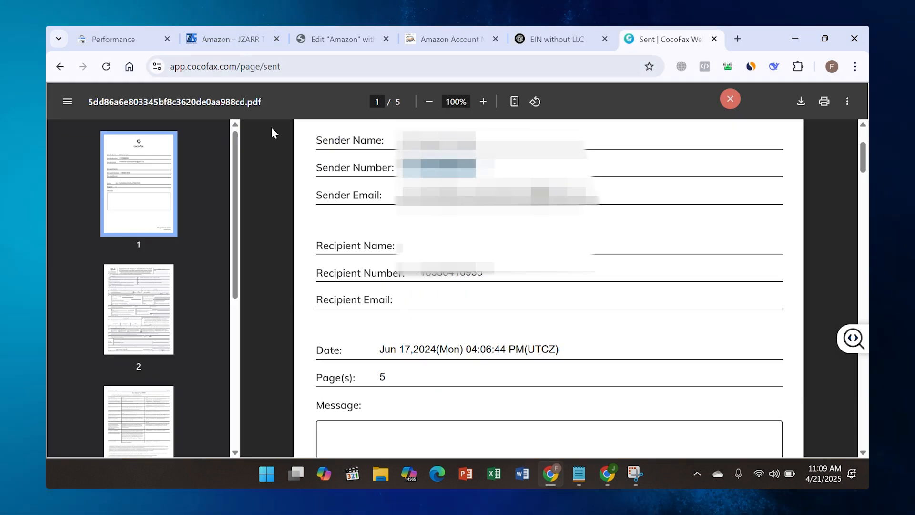
pyautogui.scroll(2, 271, 127)
pyautogui.click(121, 35)
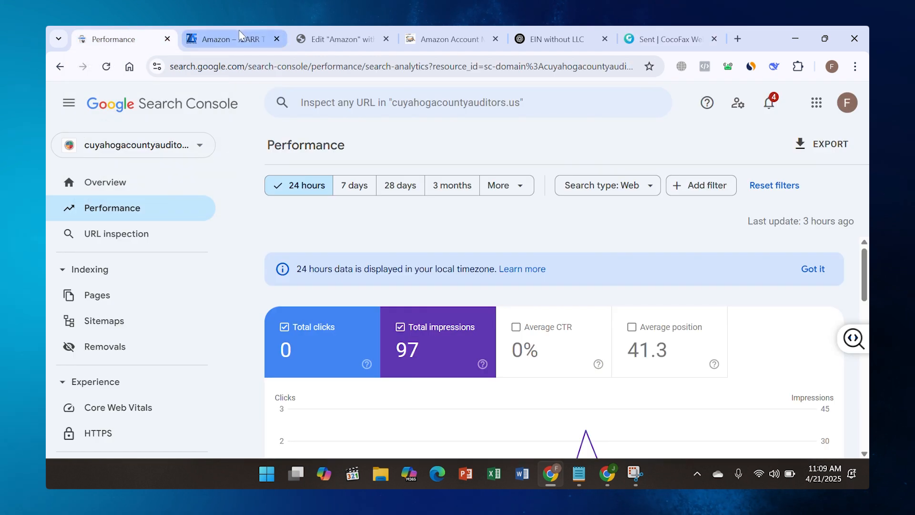
pyautogui.hotkey('alt', 'Tab')
pyautogui.hotkey('ctrl', 'v')
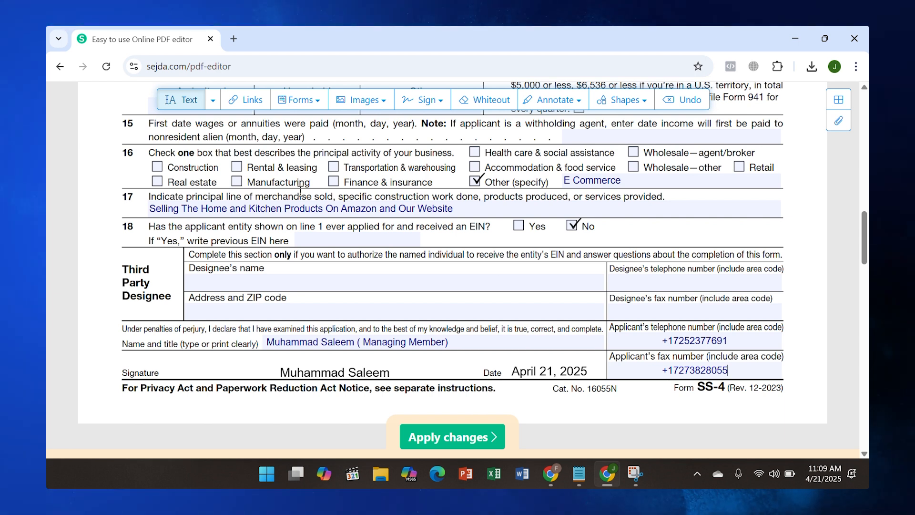
# Open a new tab, search for coco fax, open the CocoFax website and dismiss the sign-in prompt
pyautogui.click(233, 39)
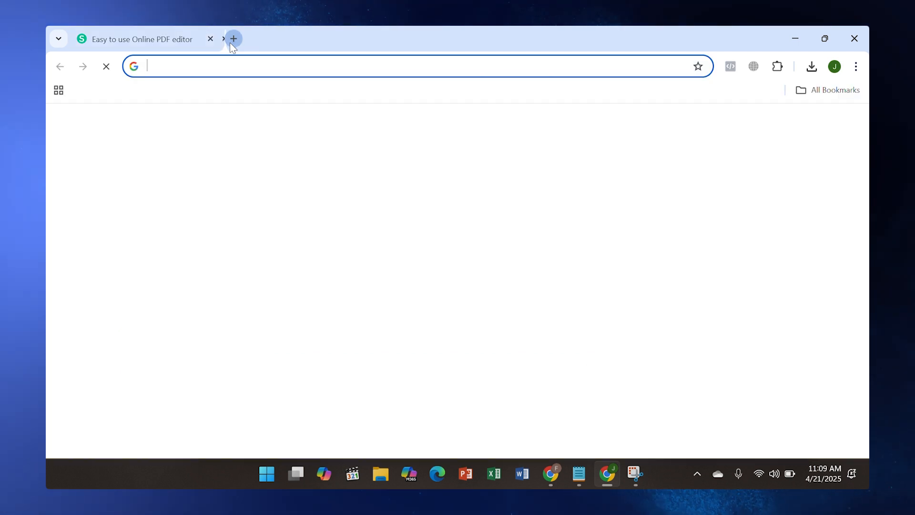
pyautogui.write('coco fax')
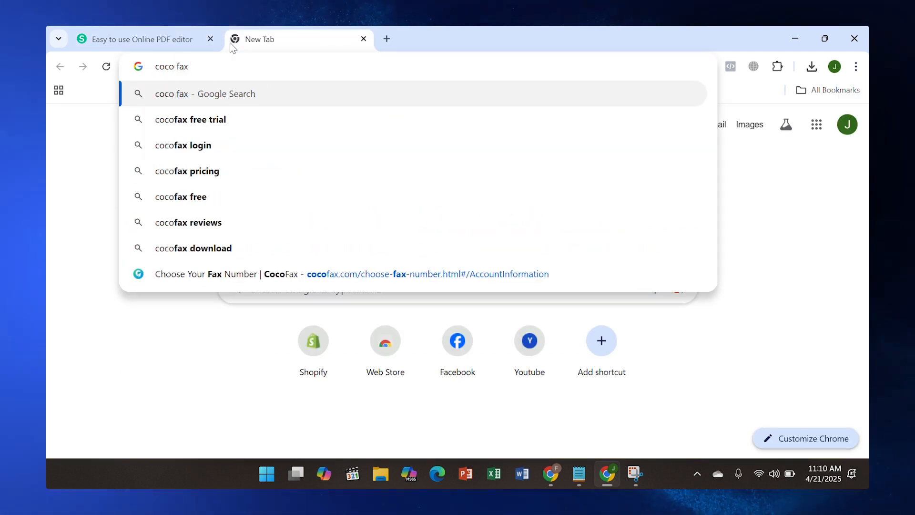
pyautogui.press('Return')
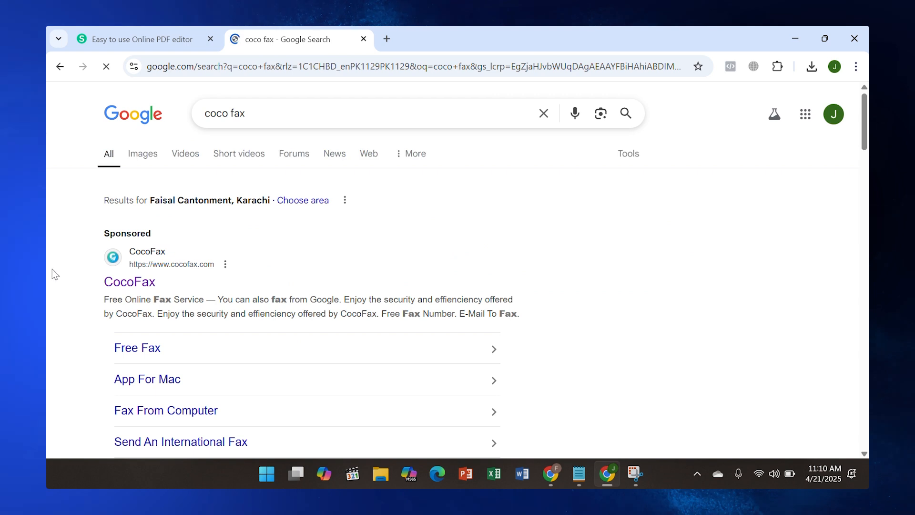
pyautogui.click(136, 286)
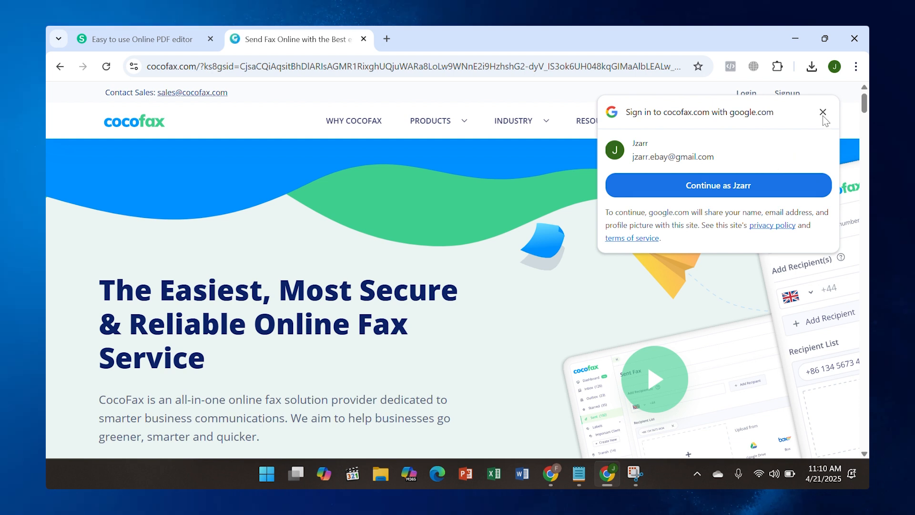
pyautogui.click(822, 114)
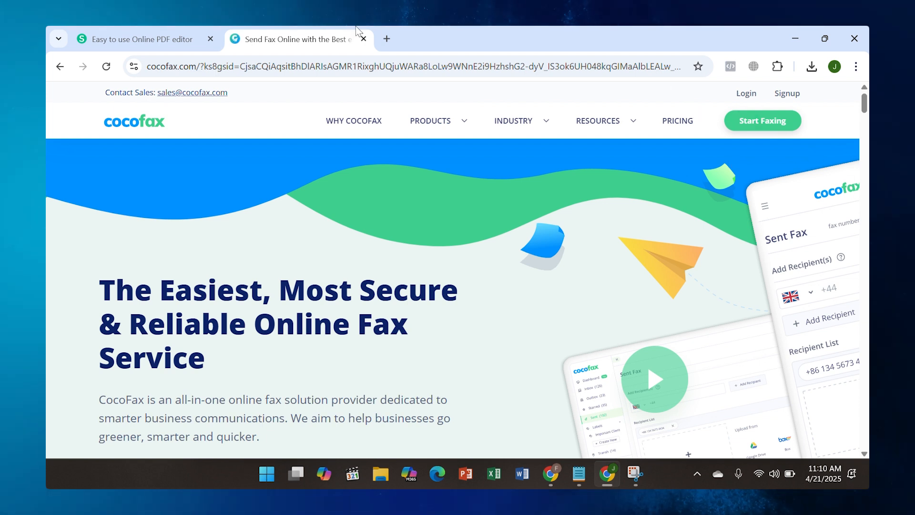
pyautogui.click(174, 39)
pyautogui.click(293, 44)
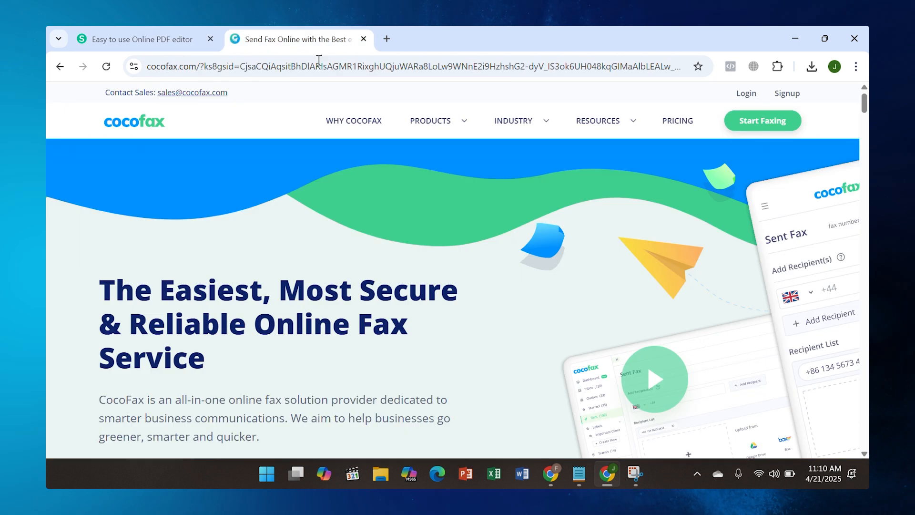
pyautogui.click(550, 473)
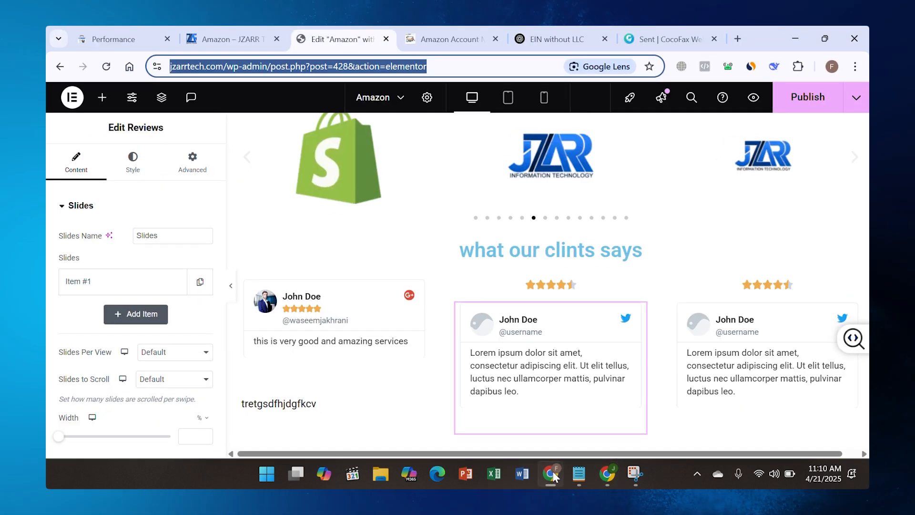
# Return to the PDF editor window and scroll through the filled SS-4 form to review all its entries
pyautogui.click(606, 473)
pyautogui.click(149, 42)
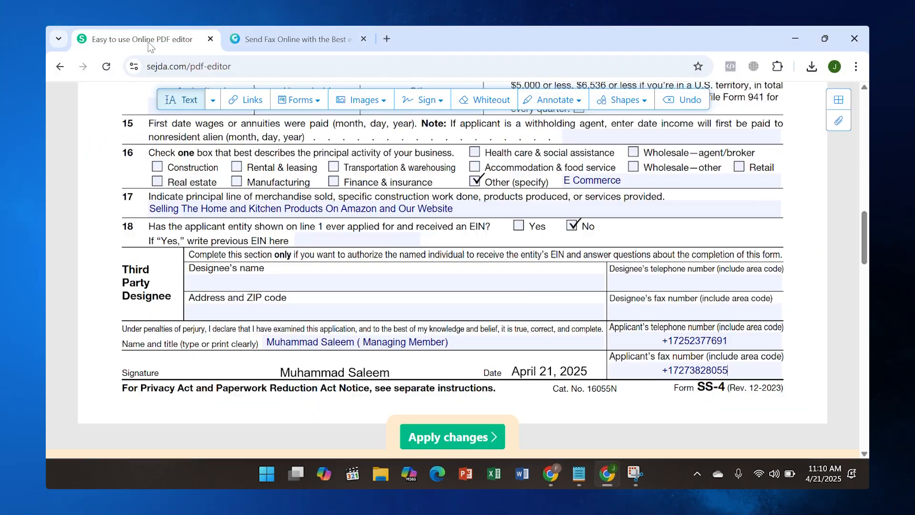
pyautogui.scroll(-6, 519, 308)
pyautogui.scroll(8, 498, 309)
pyautogui.scroll(8, 498, 309)
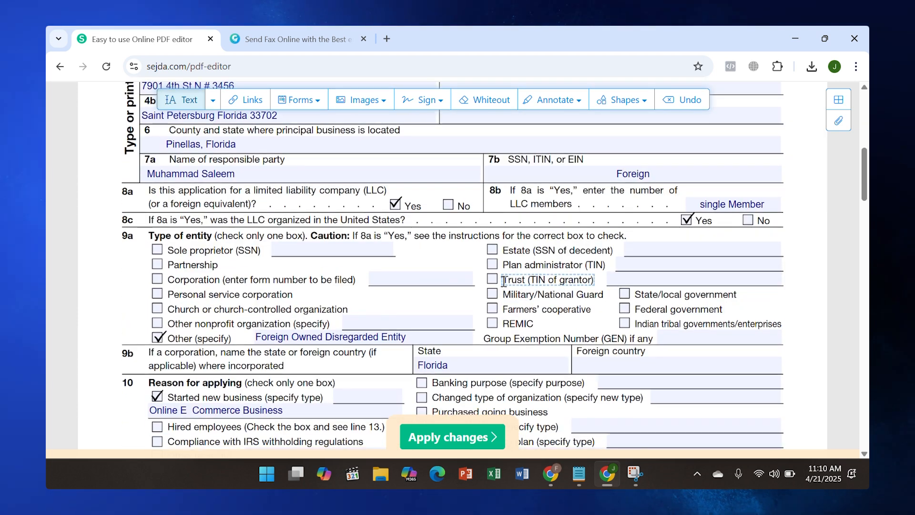
pyautogui.scroll(6, 503, 281)
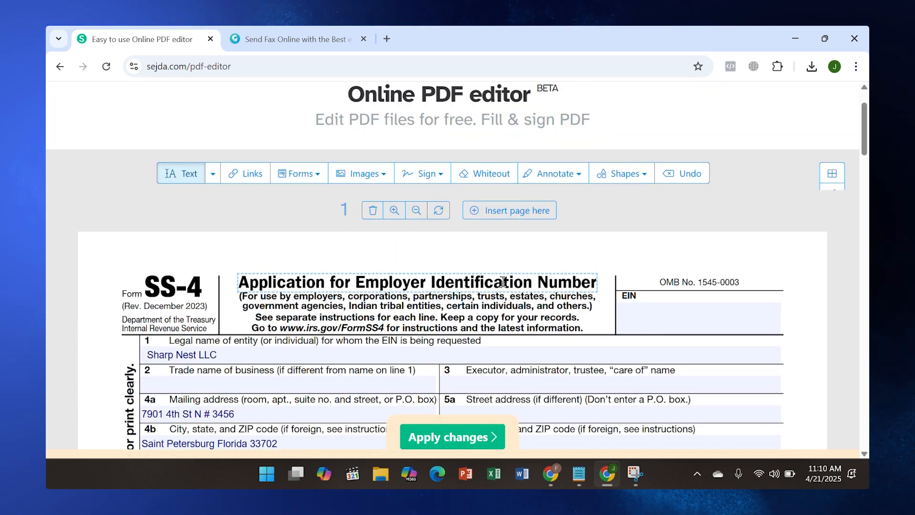
pyautogui.scroll(-10, 504, 281)
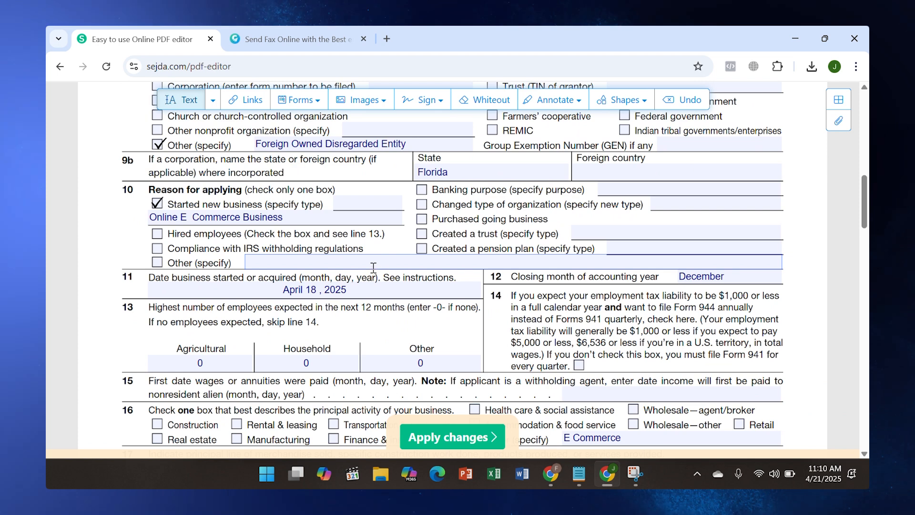
pyautogui.scroll(-10, 374, 264)
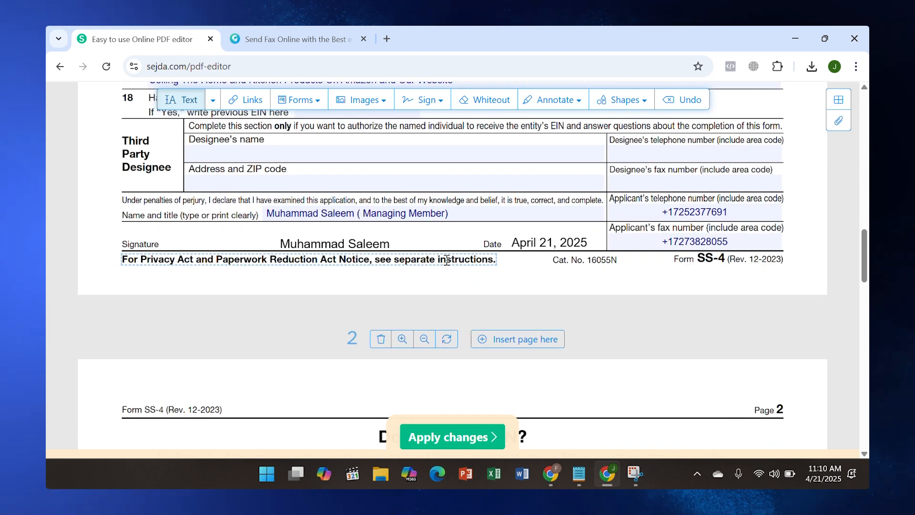
pyautogui.scroll(-1, 457, 275)
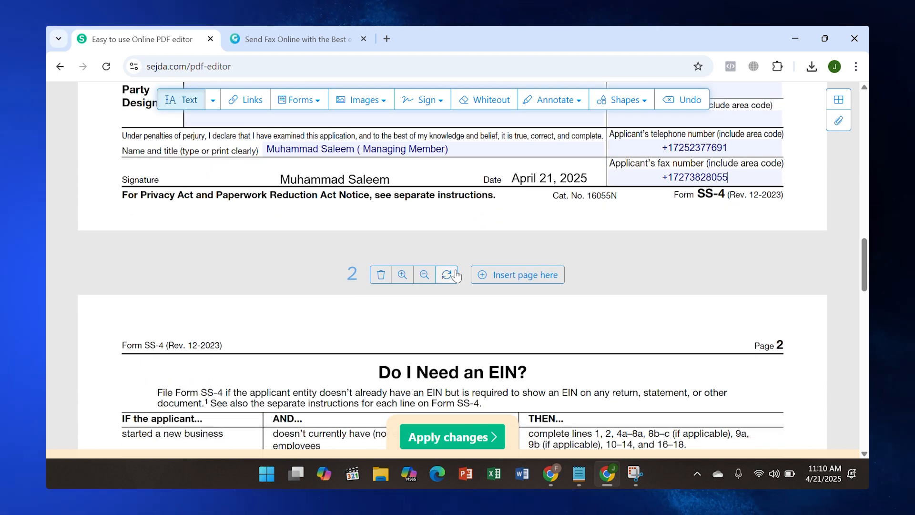
pyautogui.scroll(20, 456, 275)
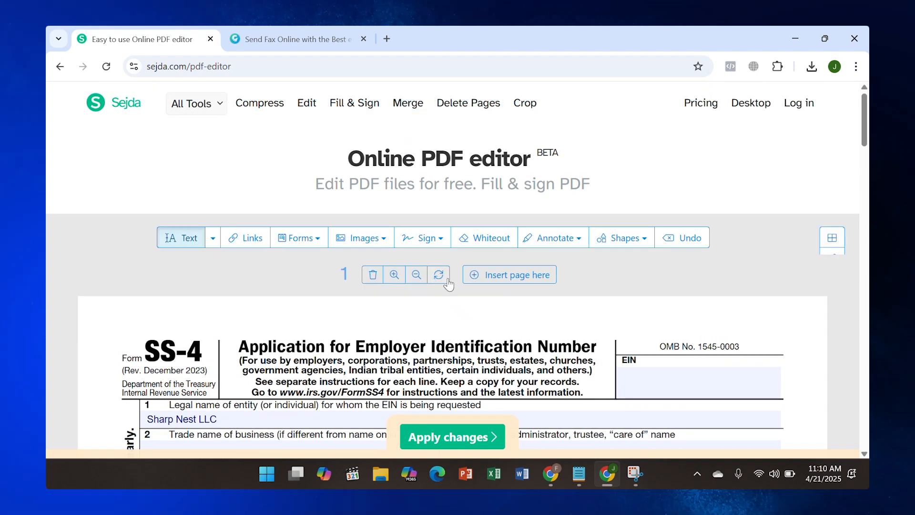
pyautogui.scroll(-20, 447, 285)
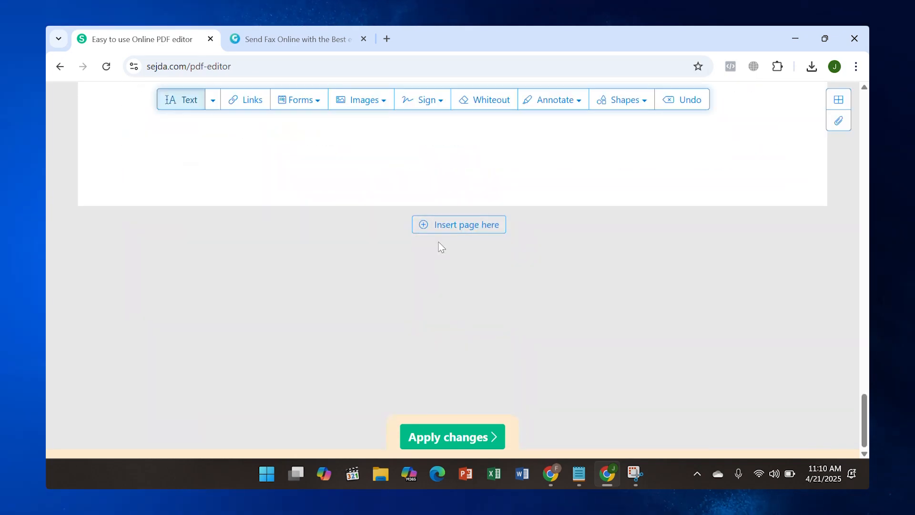
pyautogui.scroll(20, 439, 246)
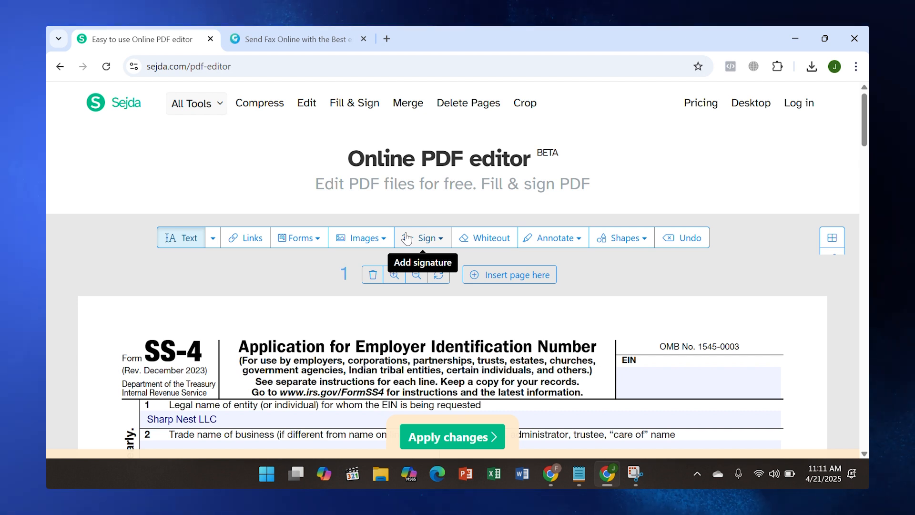
pyautogui.scroll(-15, 686, 318)
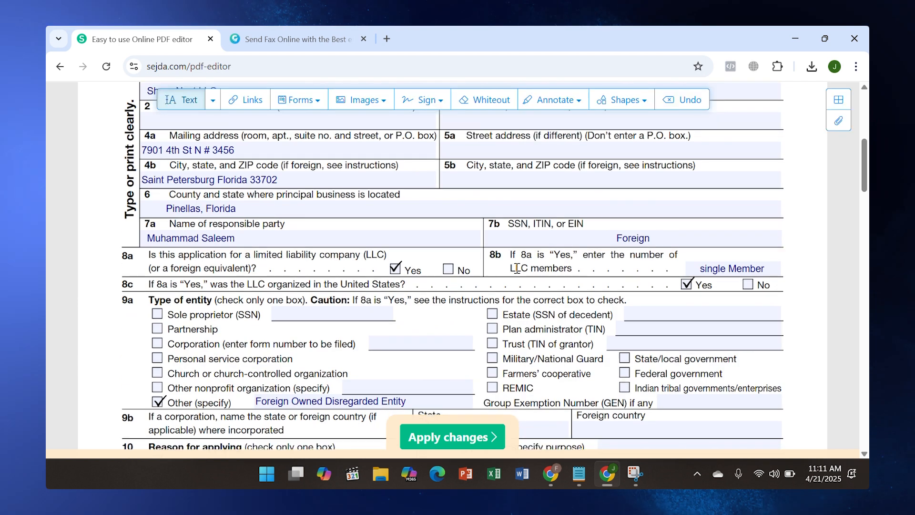
pyautogui.scroll(-15, 687, 318)
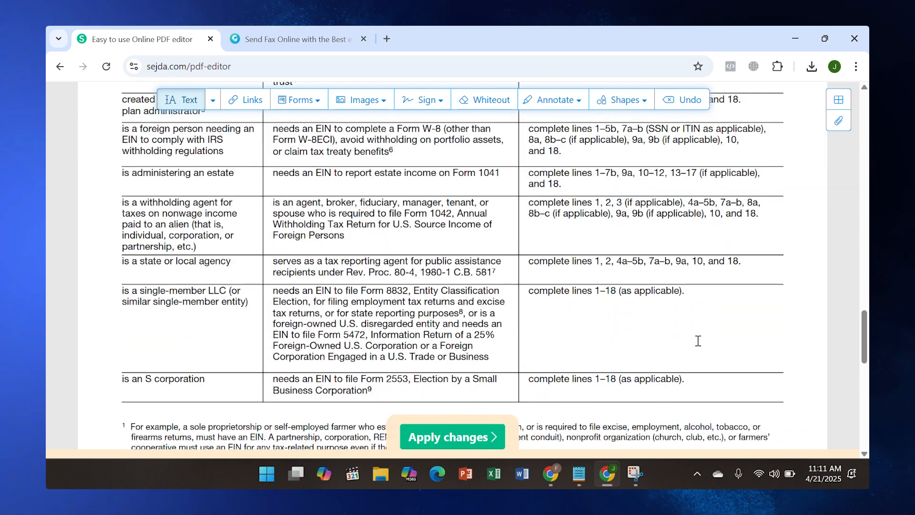
pyautogui.scroll(13, 697, 341)
pyautogui.moveTo(729, 370); pyautogui.dragTo(661, 369)
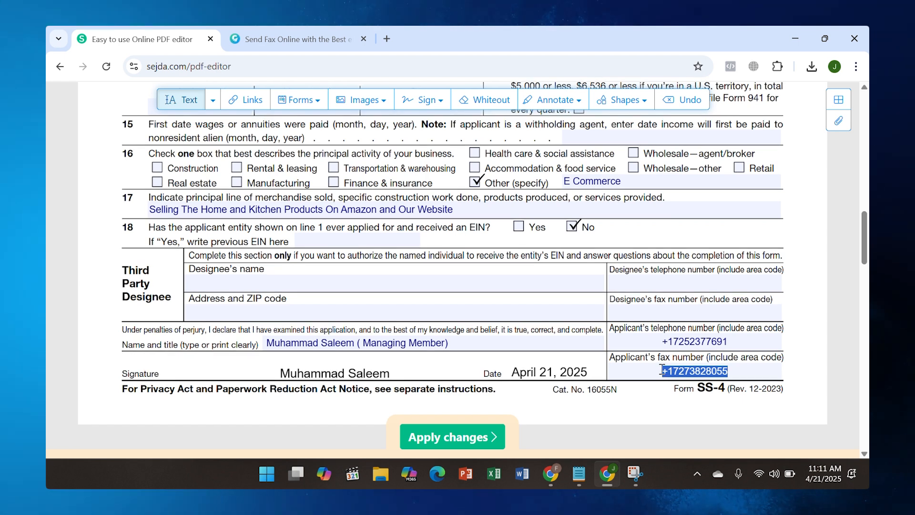
pyautogui.scroll(15, 662, 370)
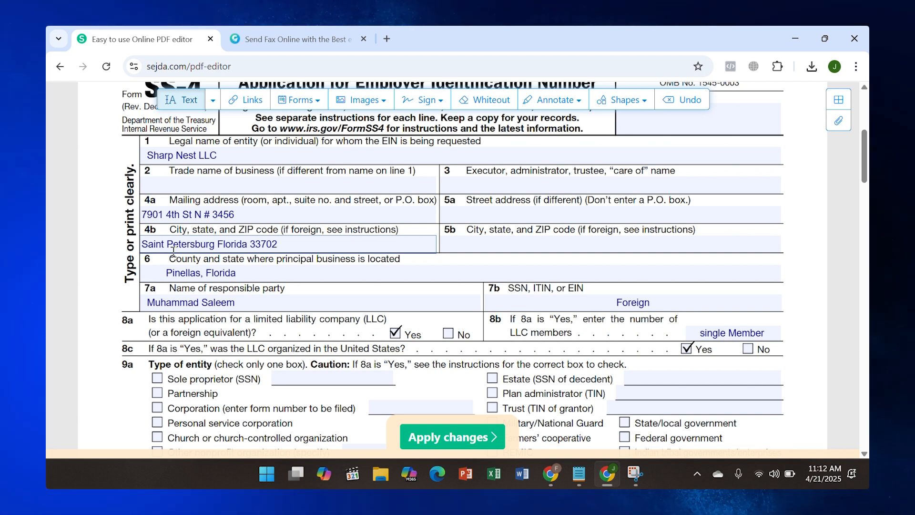
pyautogui.scroll(4, 173, 251)
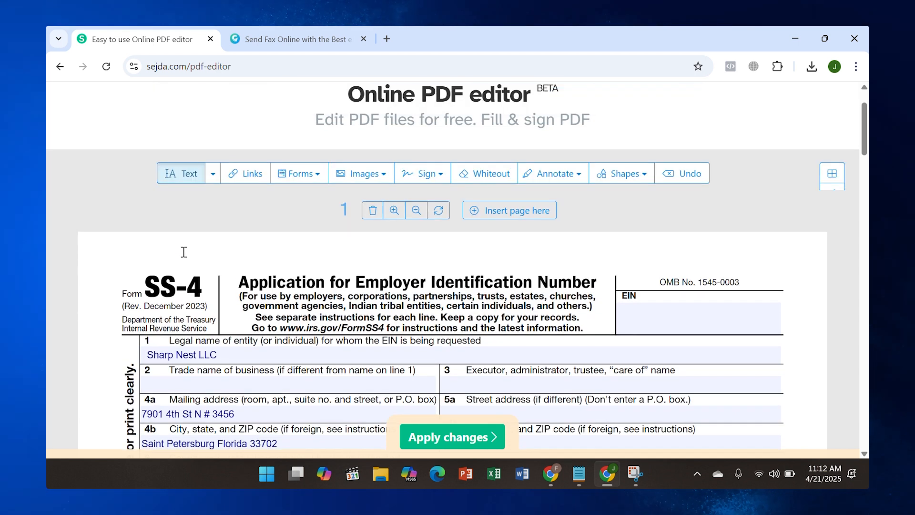
# Apply the changes to the edited SS-4 form and download the resulting PDF
pyautogui.click(298, 39)
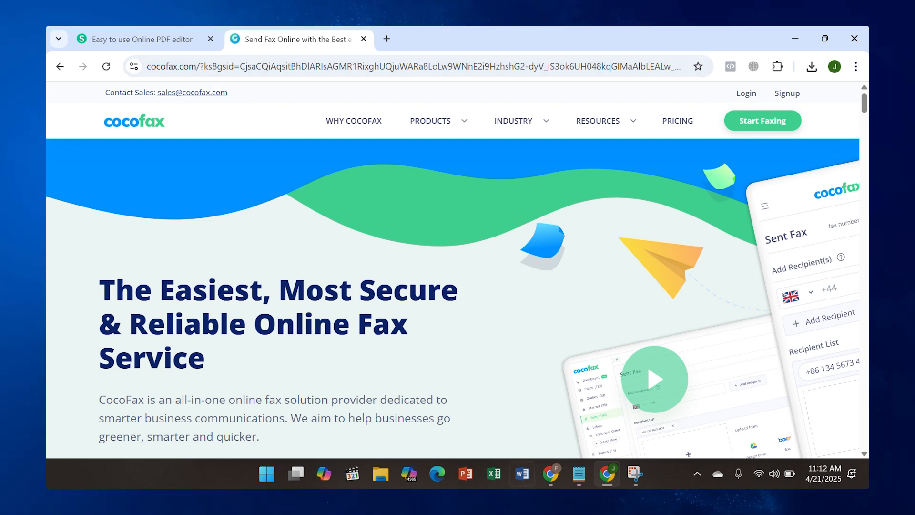
pyautogui.click(550, 473)
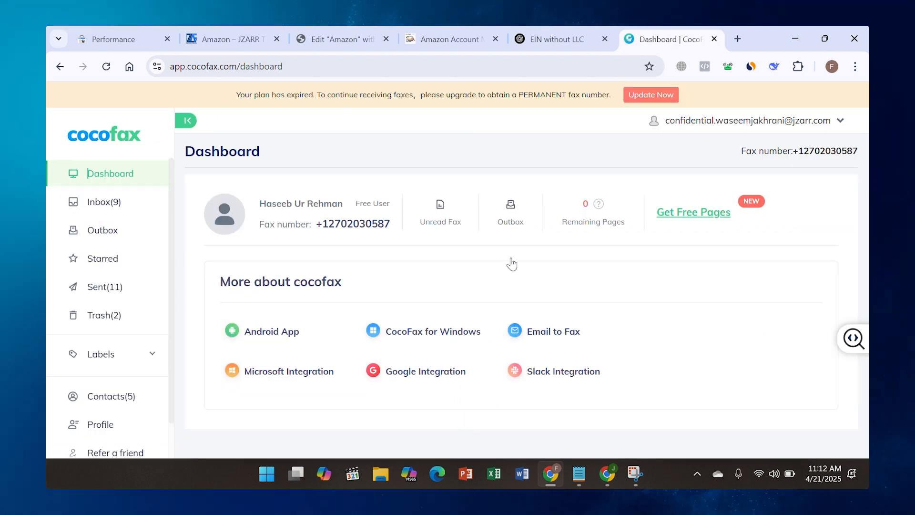
pyautogui.click(607, 473)
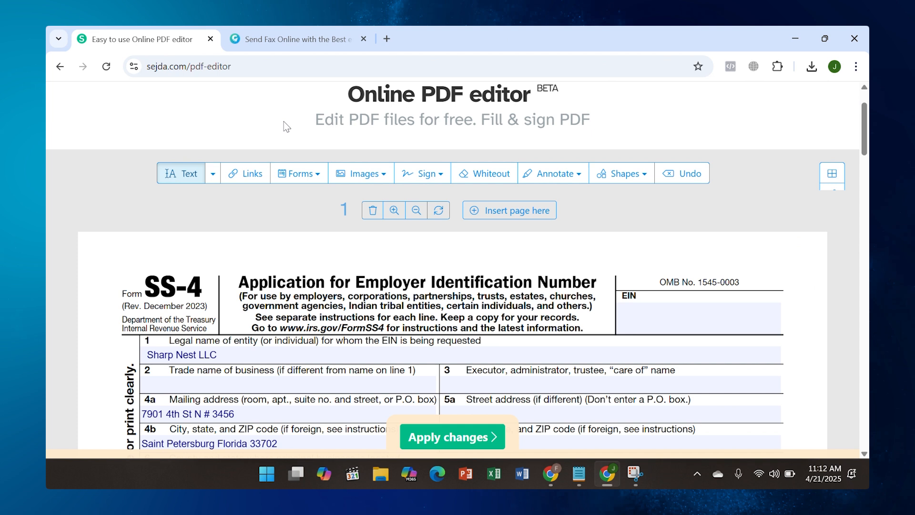
pyautogui.click(184, 37)
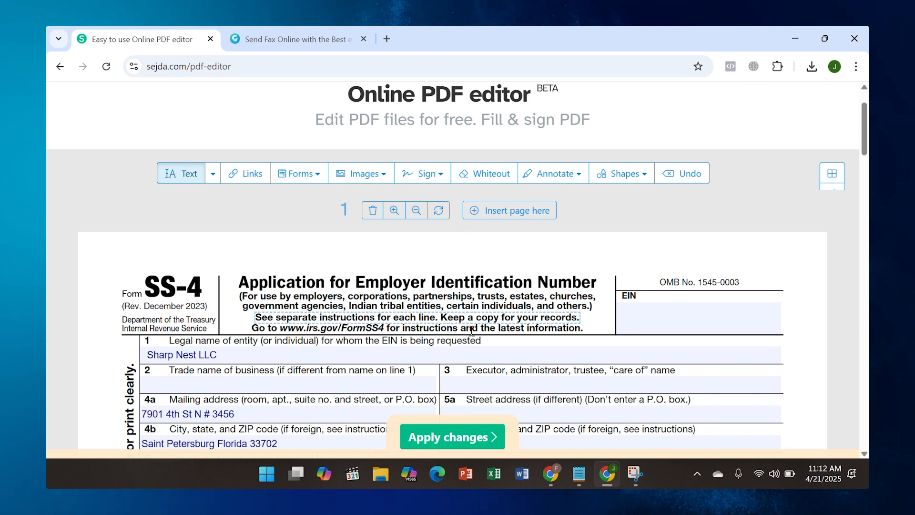
pyautogui.click(451, 438)
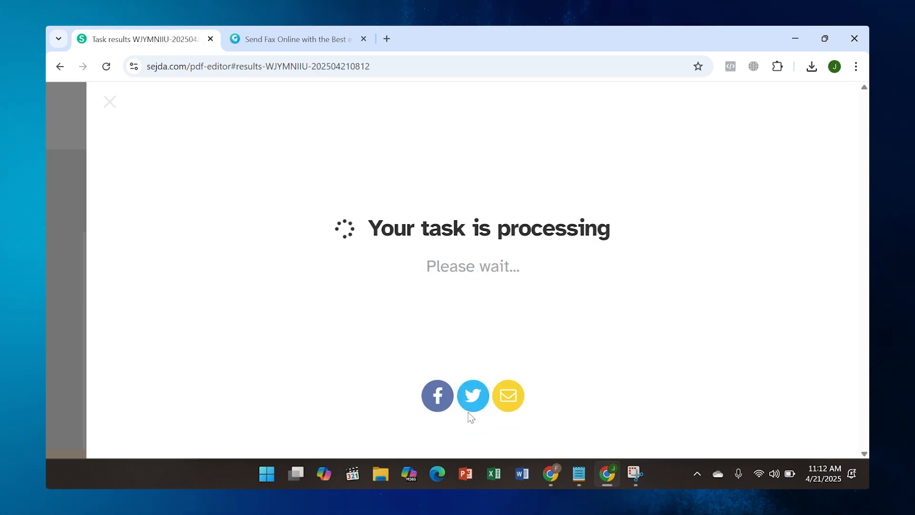
pyautogui.click(393, 272)
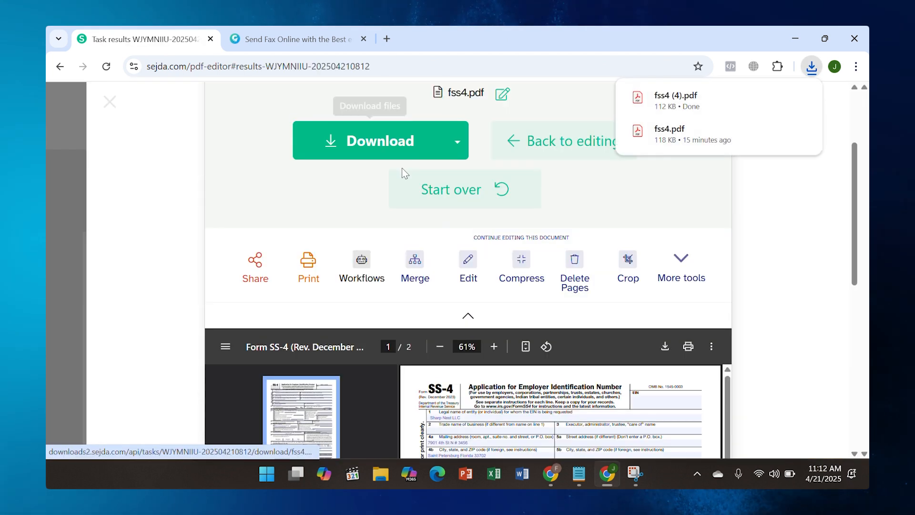
# Replace the CocoFax tab with a new tab, search for i love pdf and open the iLovePDF Merge PDF tool
pyautogui.click(289, 41)
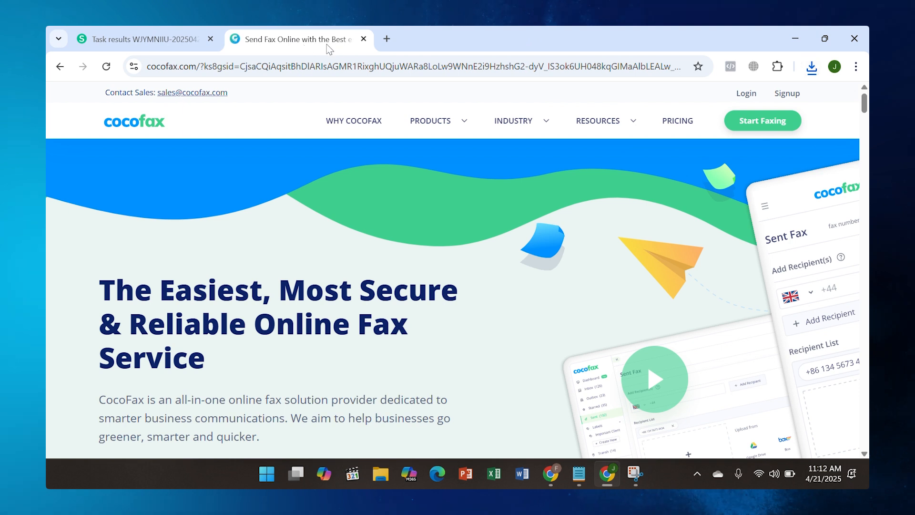
pyautogui.click(363, 39)
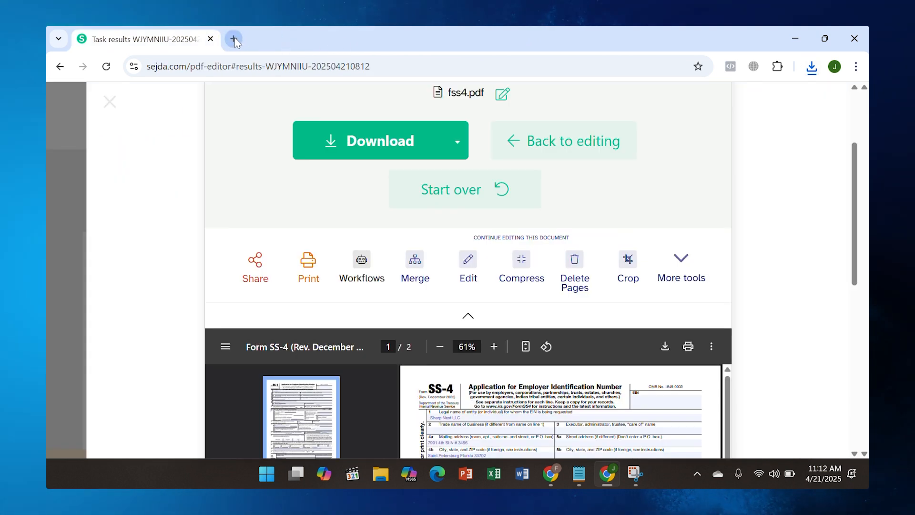
pyautogui.click(234, 39)
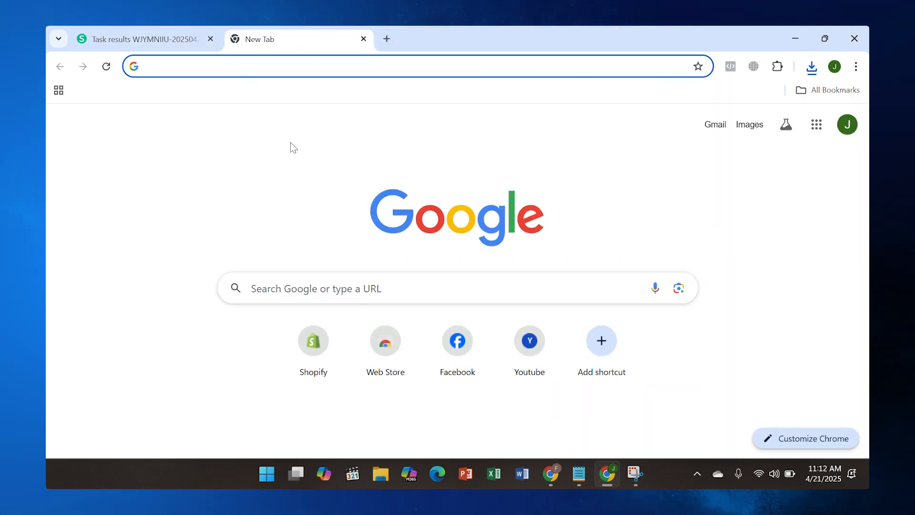
pyautogui.write('i')
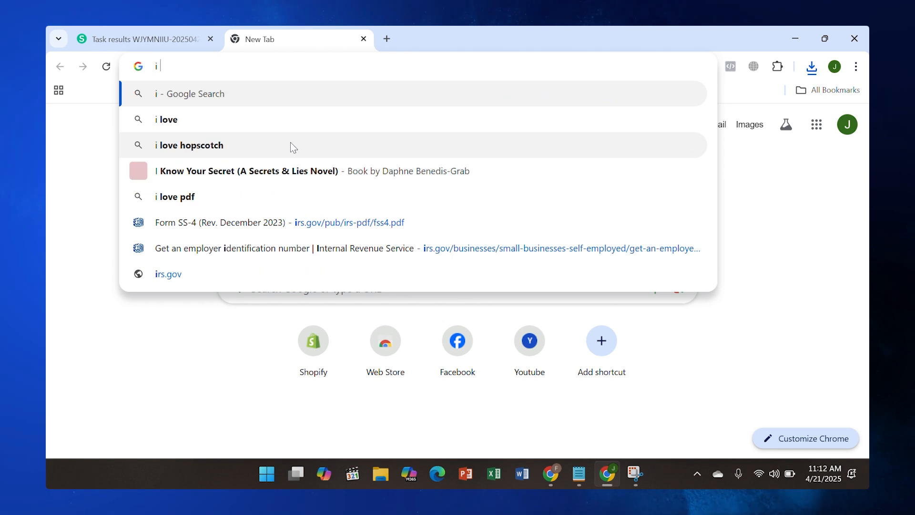
pyautogui.write(' love')
pyautogui.press('Return')
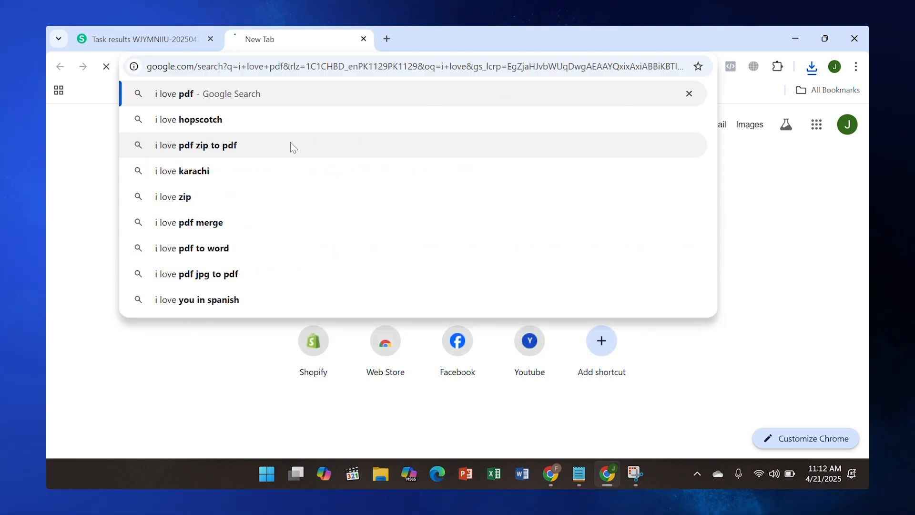
pyautogui.click(133, 249)
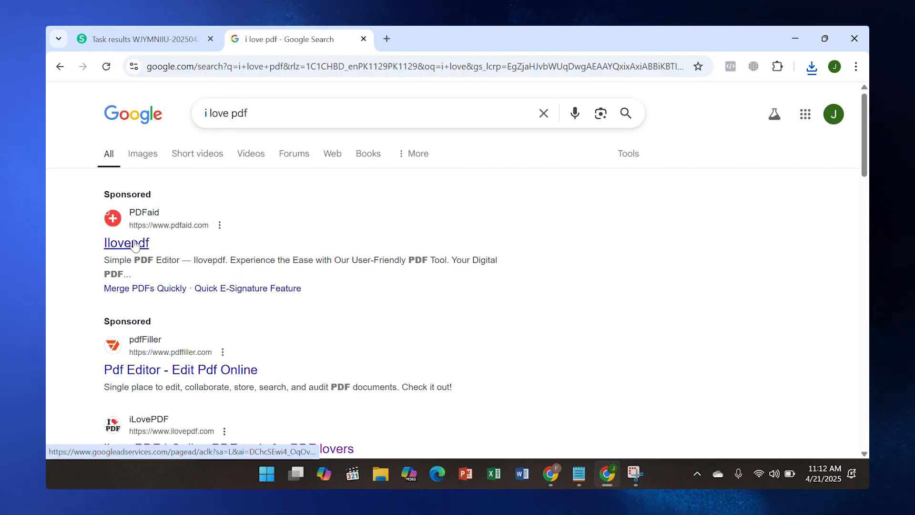
pyautogui.click(145, 297)
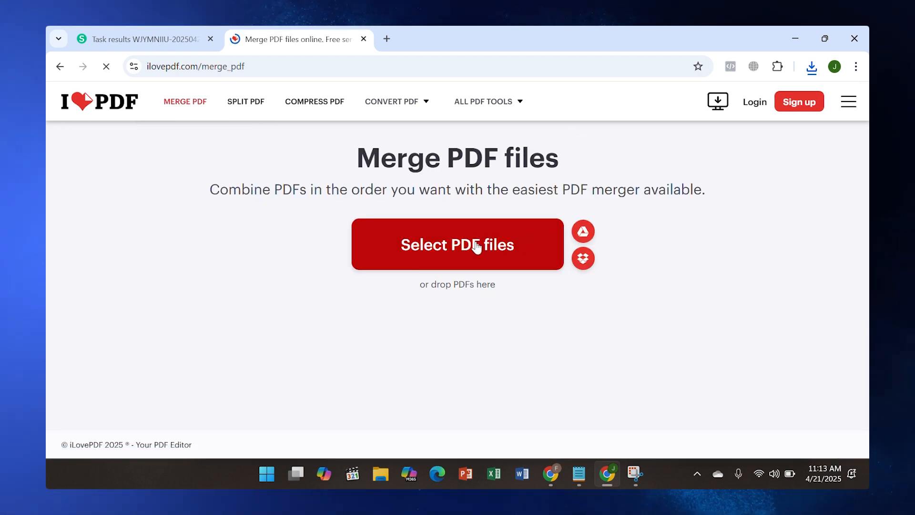
# Merge fss4 (4).pdf and fss4.pdf into one PDF and download the merged file
pyautogui.click(476, 241)
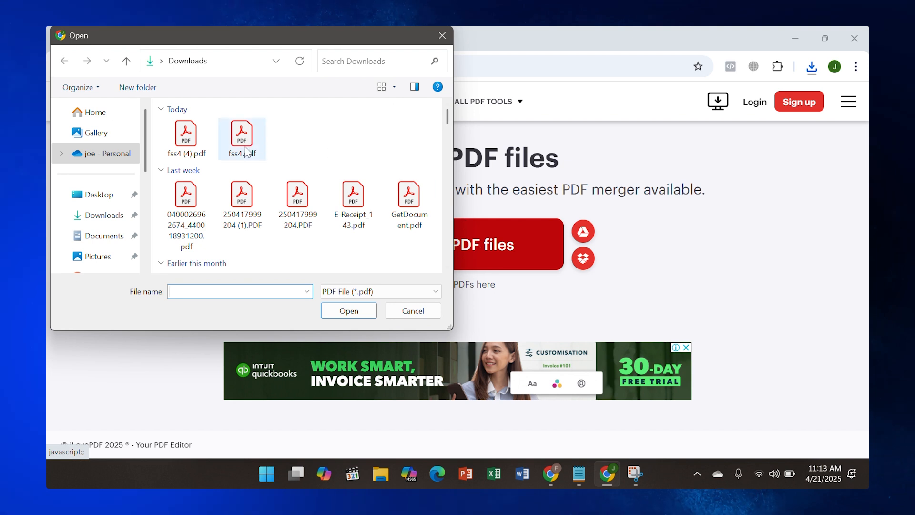
pyautogui.click(186, 141)
pyautogui.keyDown('ctrl'); pyautogui.click(241, 155); pyautogui.keyUp('ctrl')
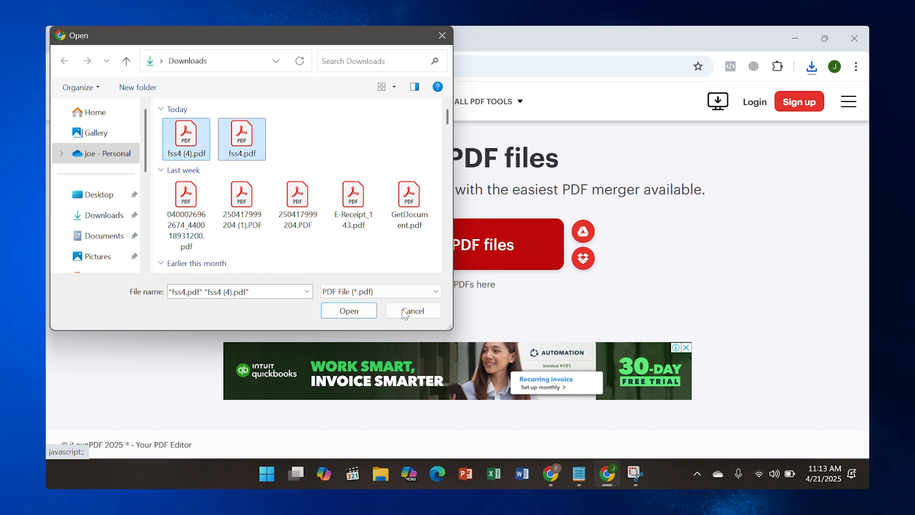
pyautogui.click(351, 312)
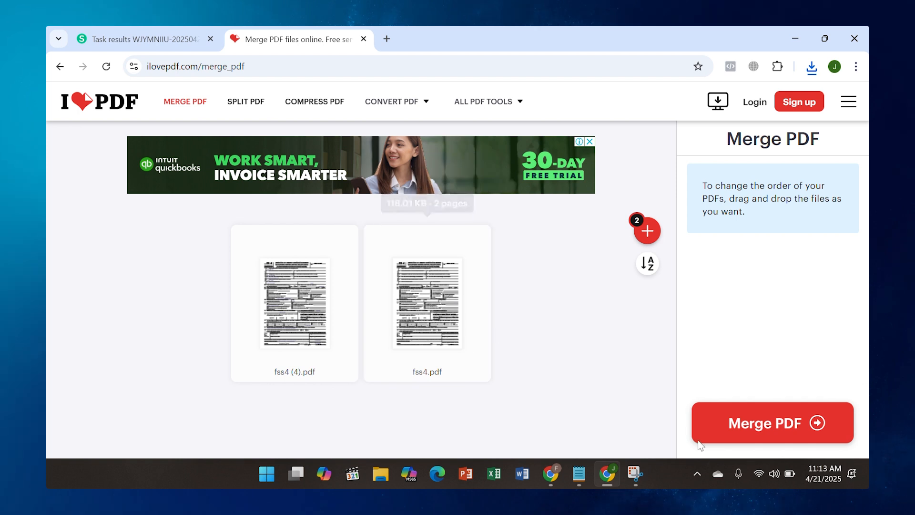
pyautogui.click(744, 435)
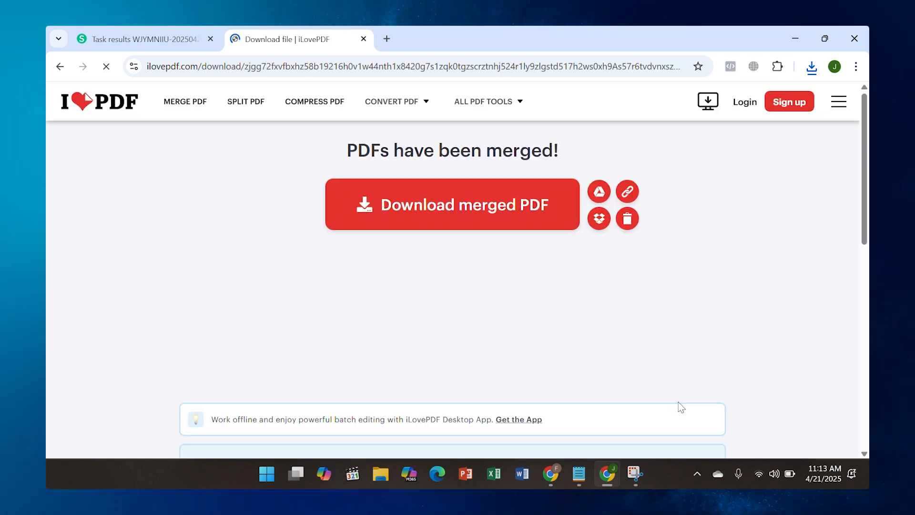
pyautogui.click(439, 213)
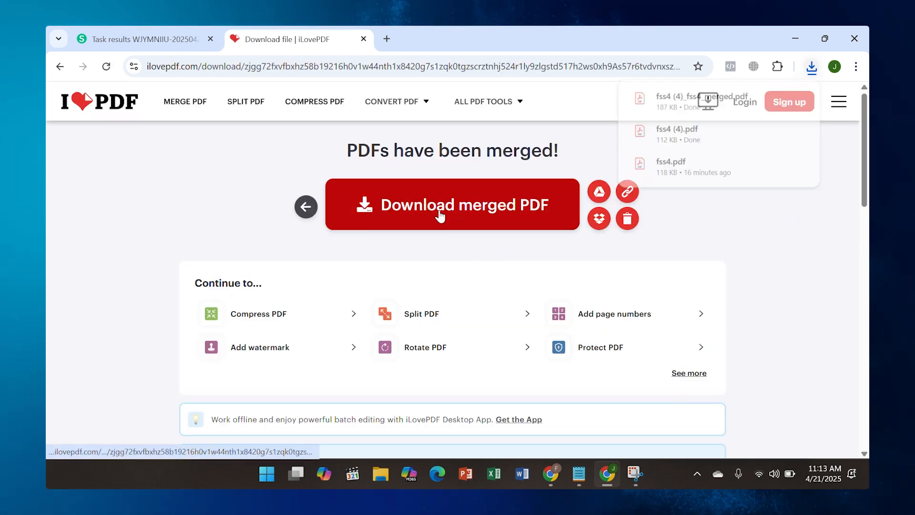
# Close the iLovePDF tab, search for cocofax in a new tab and open the CocoFax website
pyautogui.click(363, 39)
pyautogui.click(230, 42)
pyautogui.write('cocof')
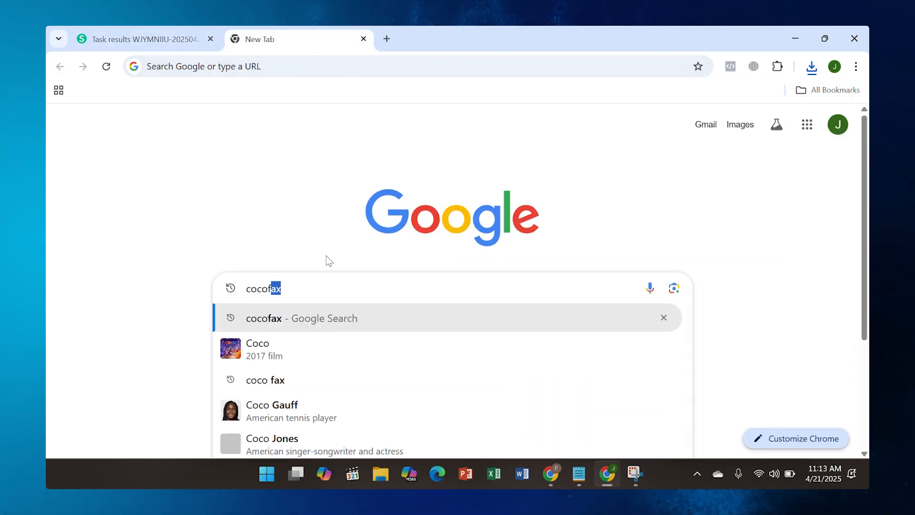
pyautogui.write('ax')
pyautogui.press('Return')
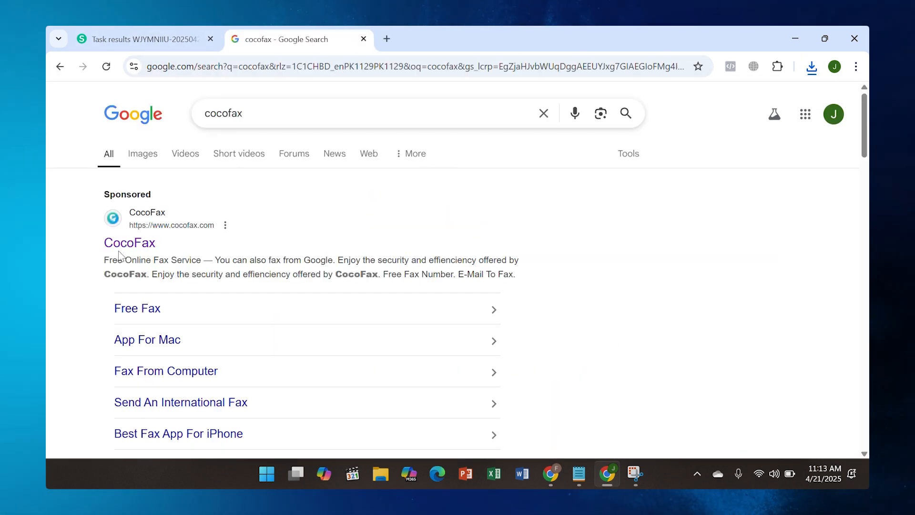
pyautogui.click(154, 238)
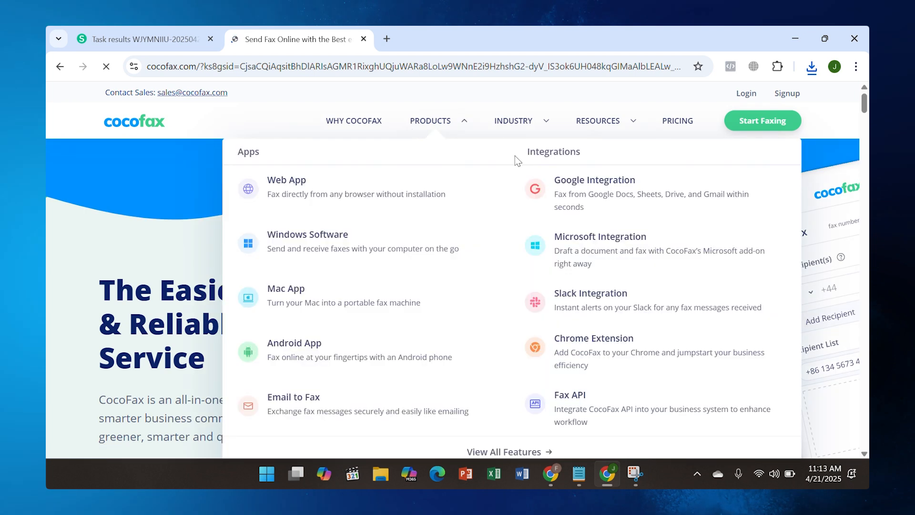
# Start faxing and choose a United States Local fax number with area code St. Petersburg - 727
pyautogui.click(762, 123)
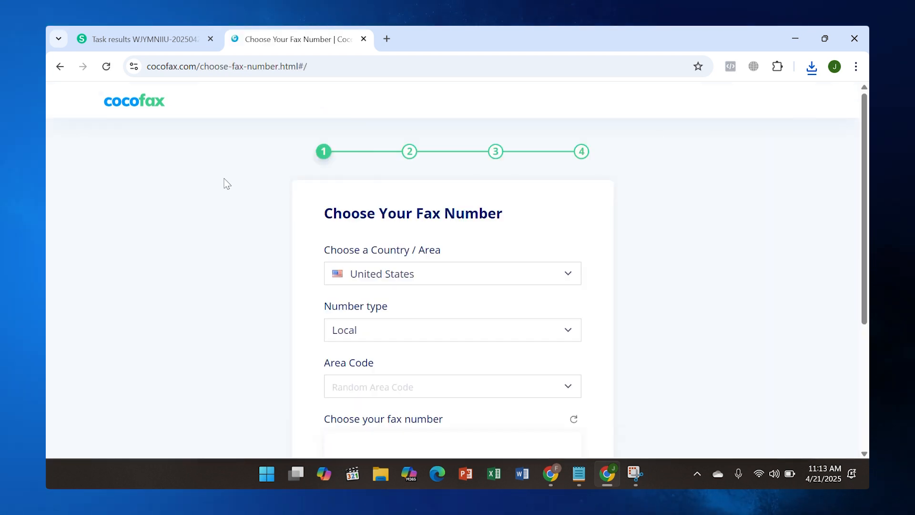
pyautogui.click(403, 331)
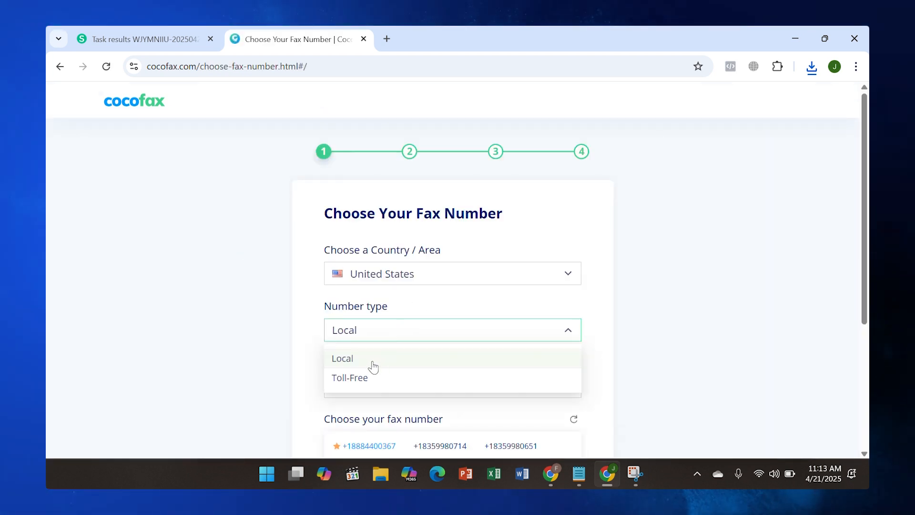
pyautogui.click(391, 358)
pyautogui.scroll(-3, 394, 344)
pyautogui.click(385, 209)
pyautogui.click(381, 202)
pyautogui.click(380, 258)
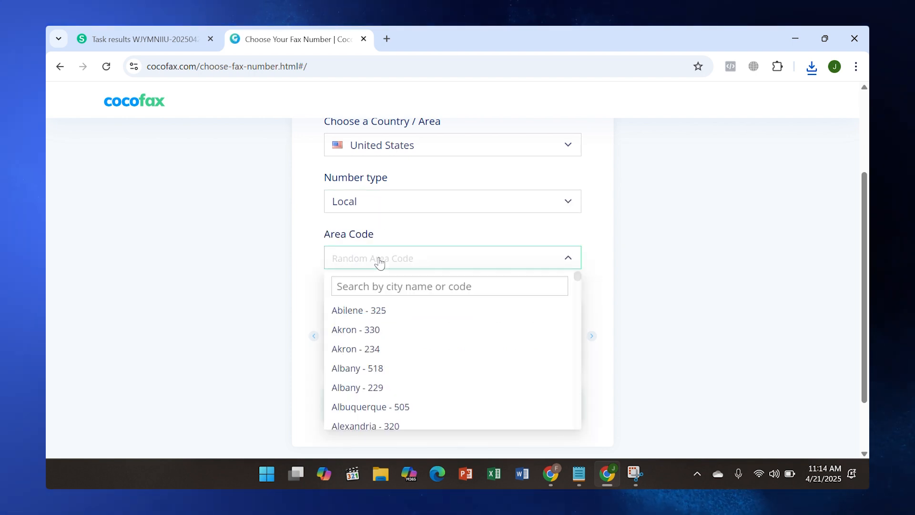
pyautogui.write('flo')
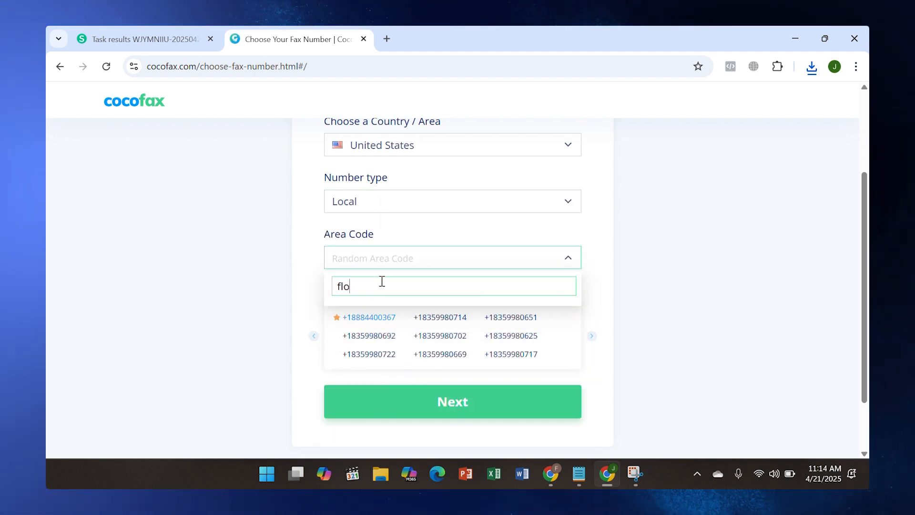
pyautogui.press('BackSpace')
pyautogui.press('BackSpace')
pyautogui.press('BackSpace')
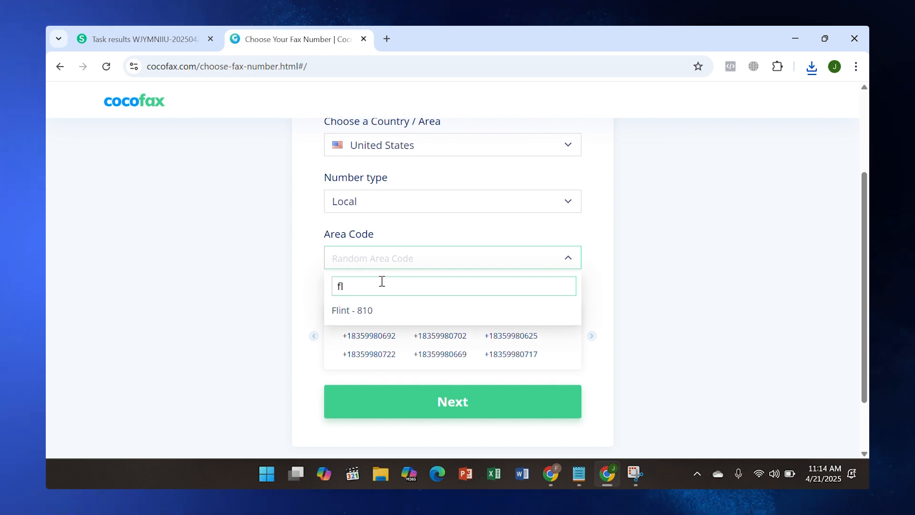
pyautogui.write('727')
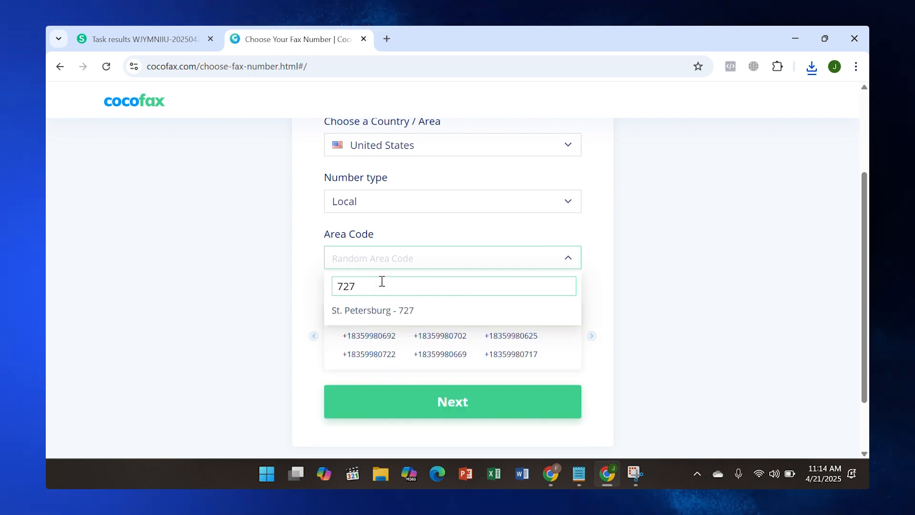
pyautogui.click(374, 309)
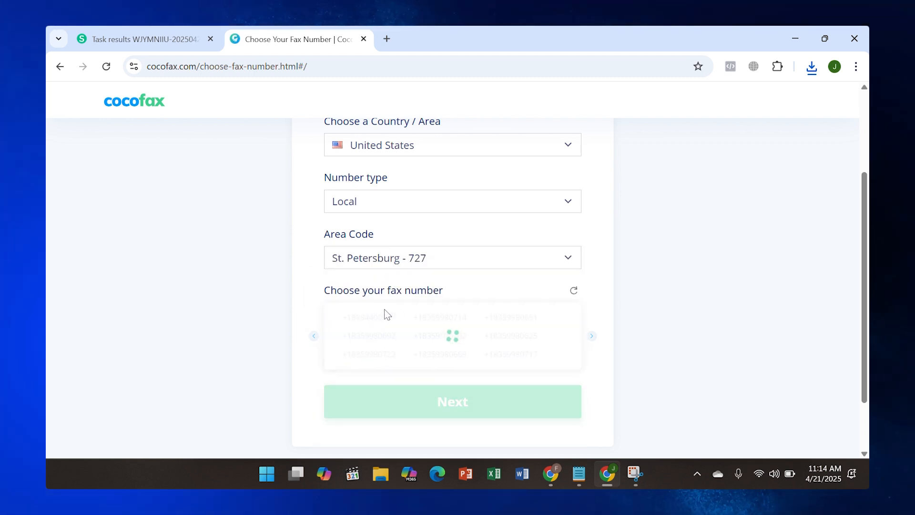
# Continue to account information, fill in the first name, last name, e-mail and password, and continue
pyautogui.click(444, 405)
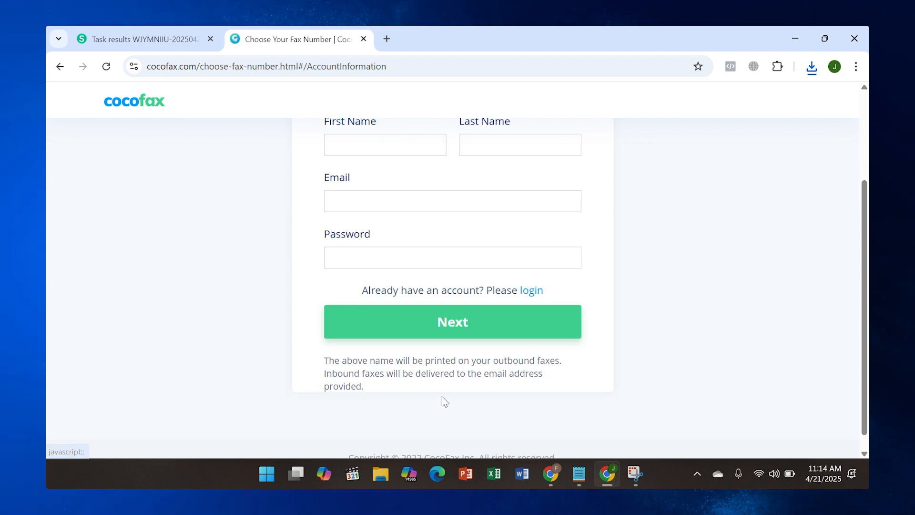
pyautogui.scroll(3, 430, 303)
pyautogui.click(366, 265)
pyautogui.write('muhammad')
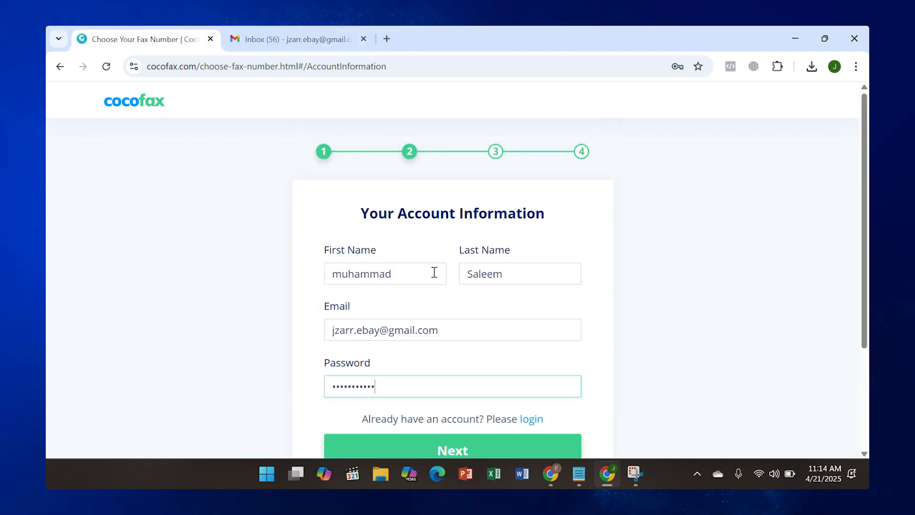
pyautogui.scroll(-3, 502, 290)
pyautogui.click(449, 310)
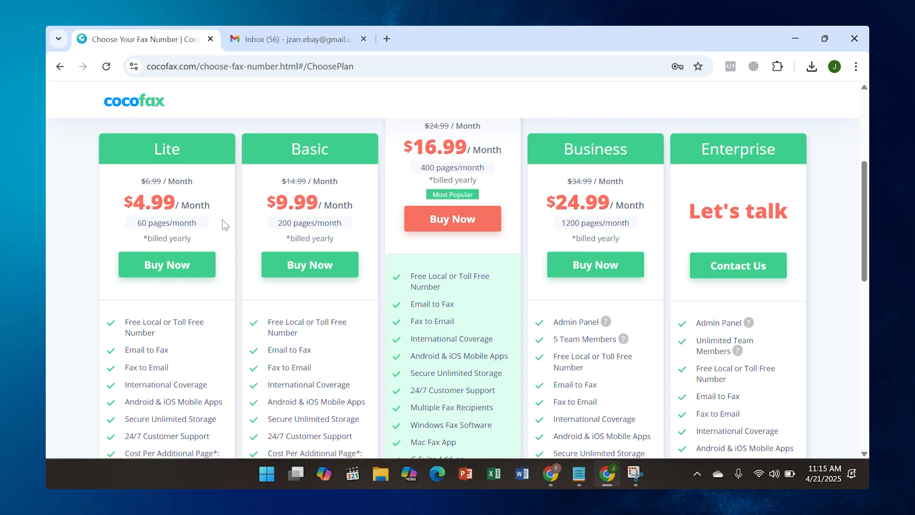
# Switch the plans to Billed Monthly and choose Buy Now on the Lite plan
pyautogui.scroll(-1, 222, 219)
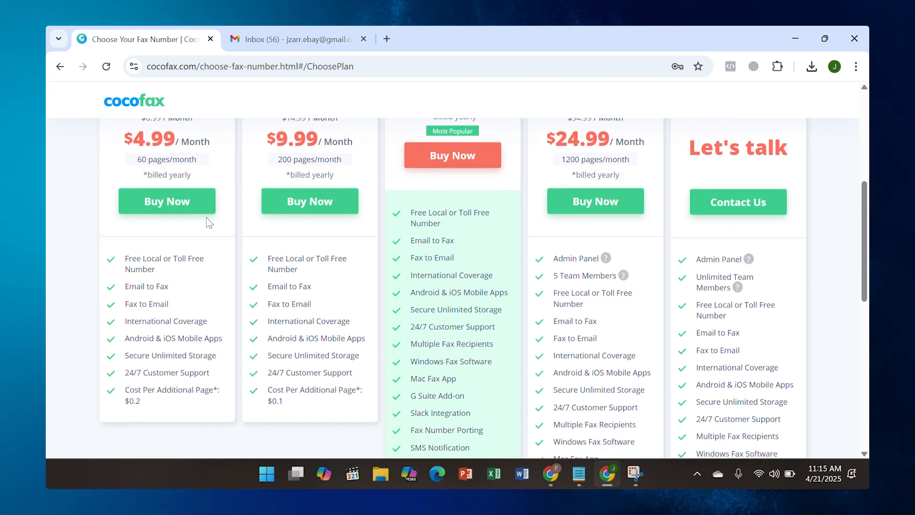
pyautogui.scroll(5, 207, 218)
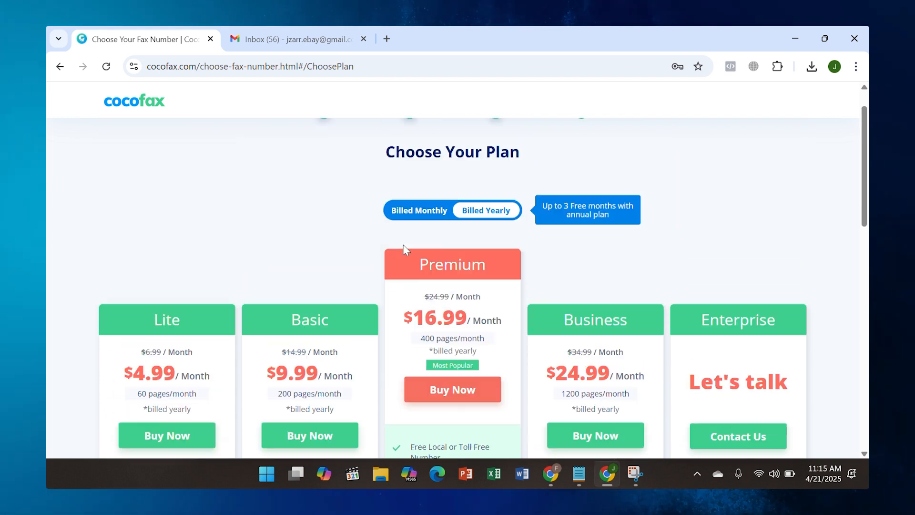
pyautogui.click(409, 252)
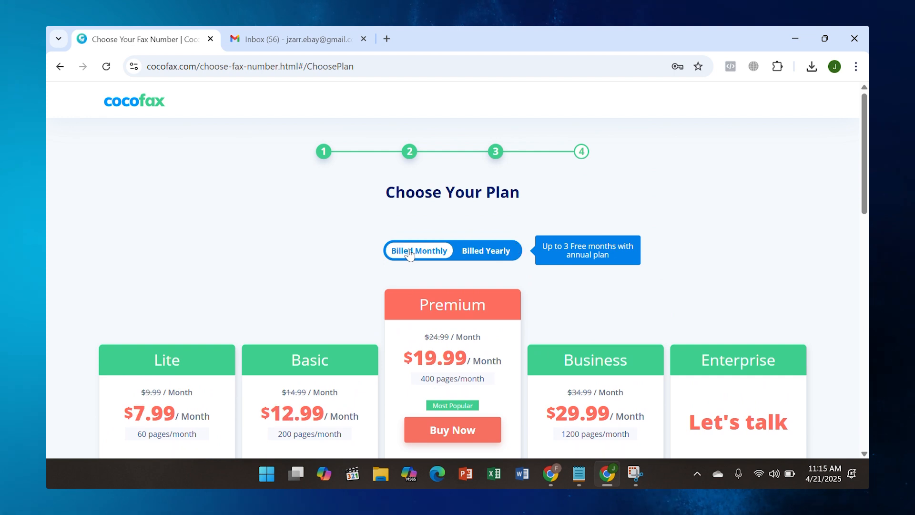
pyautogui.scroll(-5, 282, 297)
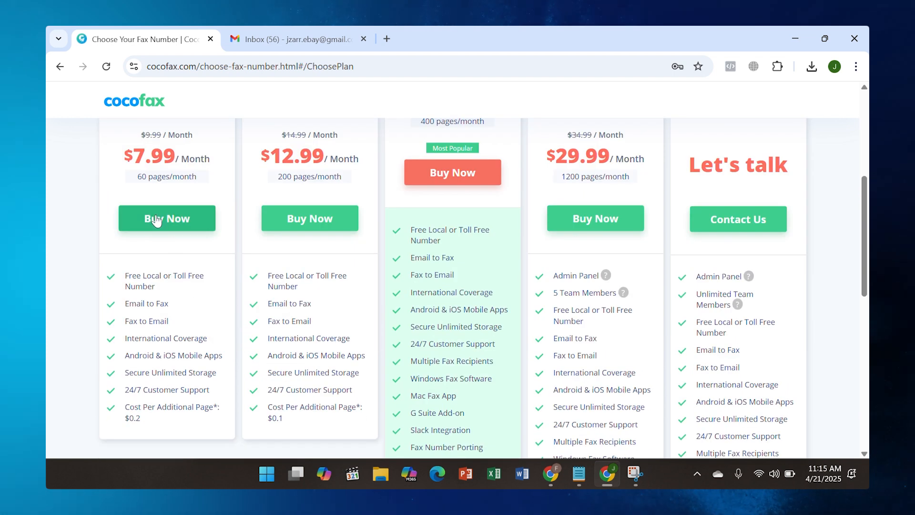
pyautogui.scroll(1, 181, 238)
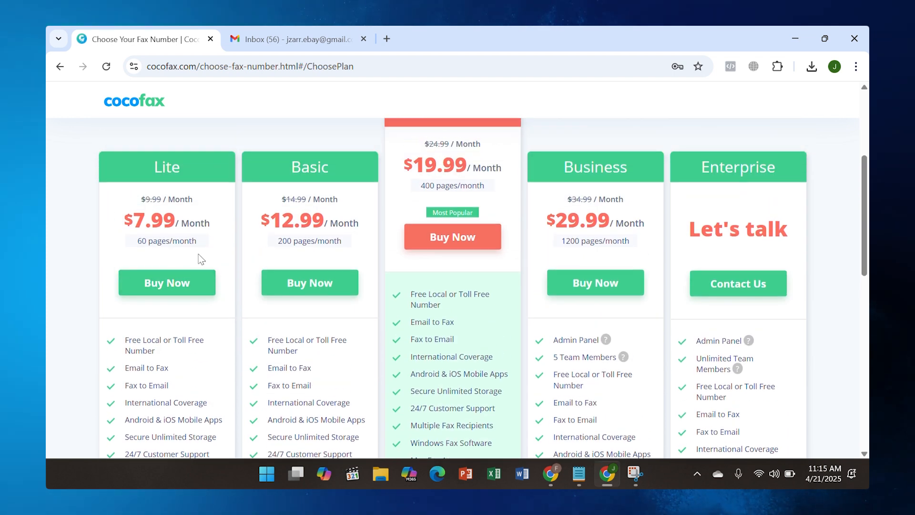
pyautogui.scroll(3, 200, 258)
pyautogui.scroll(-4, 312, 330)
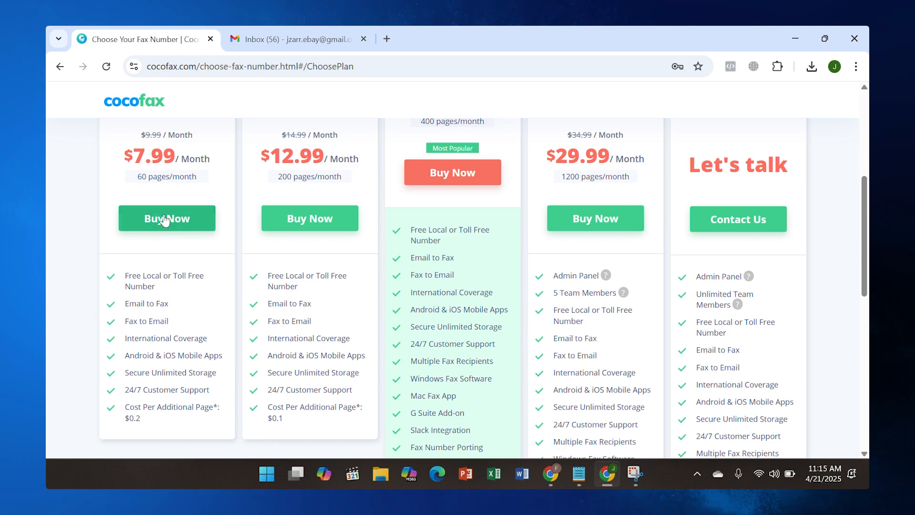
pyautogui.click(168, 223)
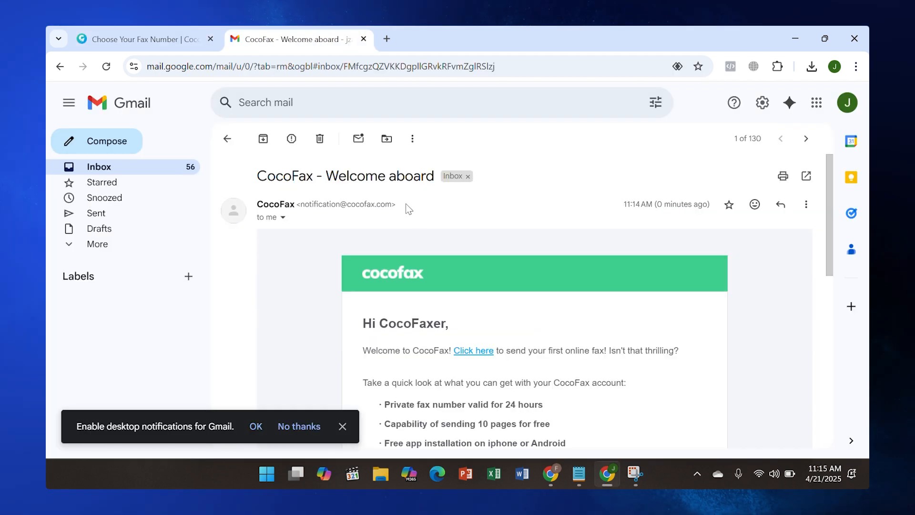
# Open the CocoFax web app dashboard from the welcome e-mail's Get it right now link
pyautogui.scroll(-6, 407, 209)
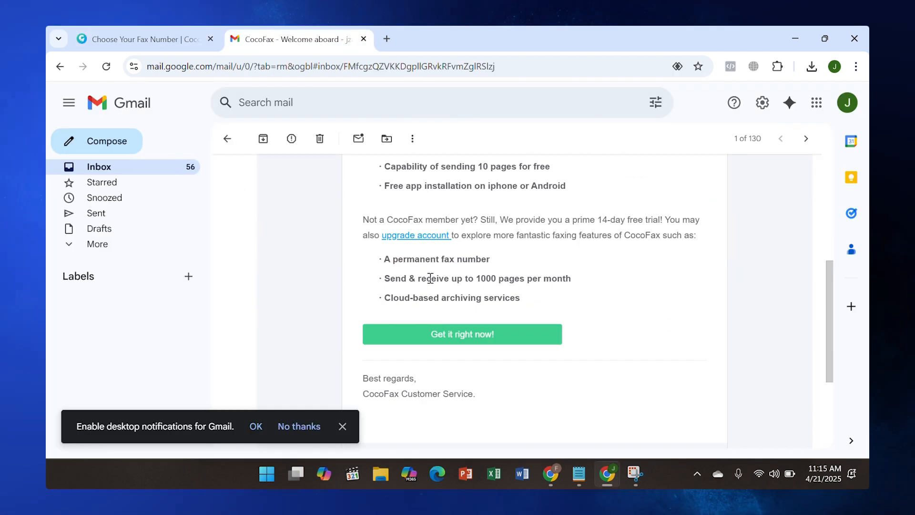
pyautogui.click(453, 336)
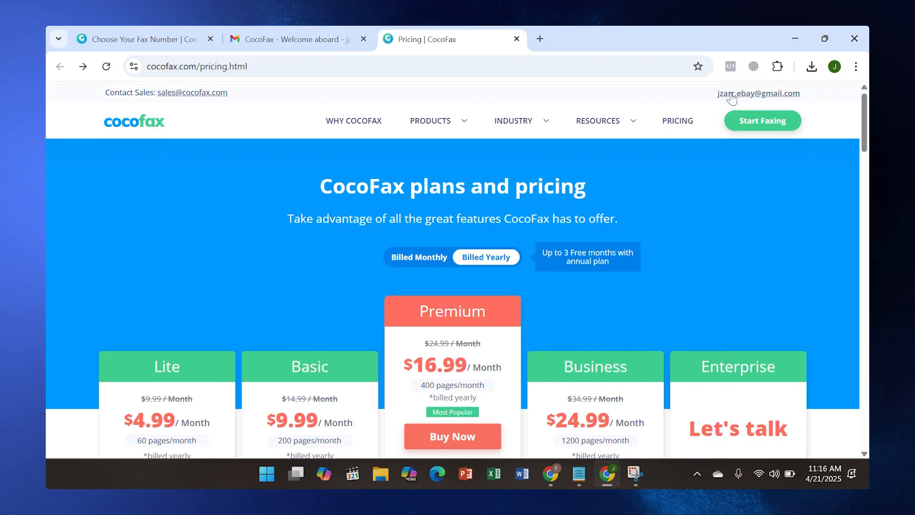
pyautogui.moveTo(729, 98)
pyautogui.click(722, 127)
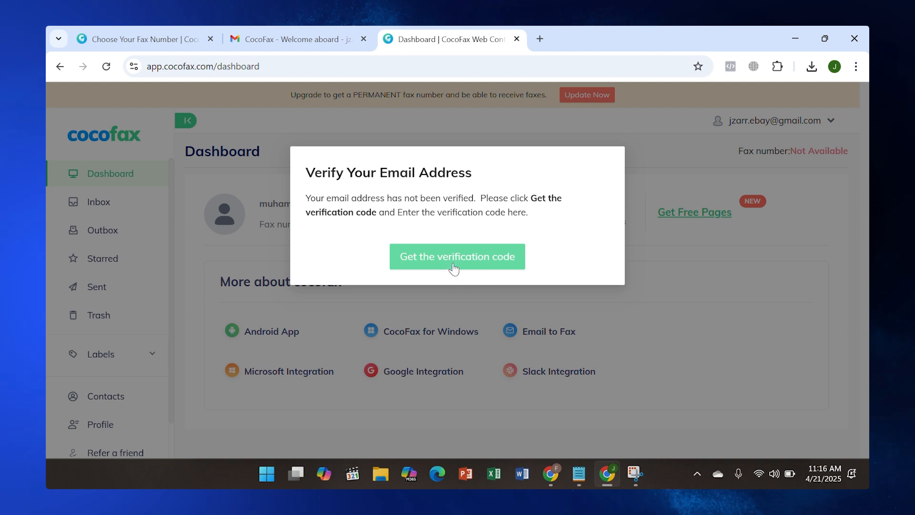
# Request the e-mail verification code, copy it from the verification e-mail and paste it into the dashboard to verify
pyautogui.click(451, 258)
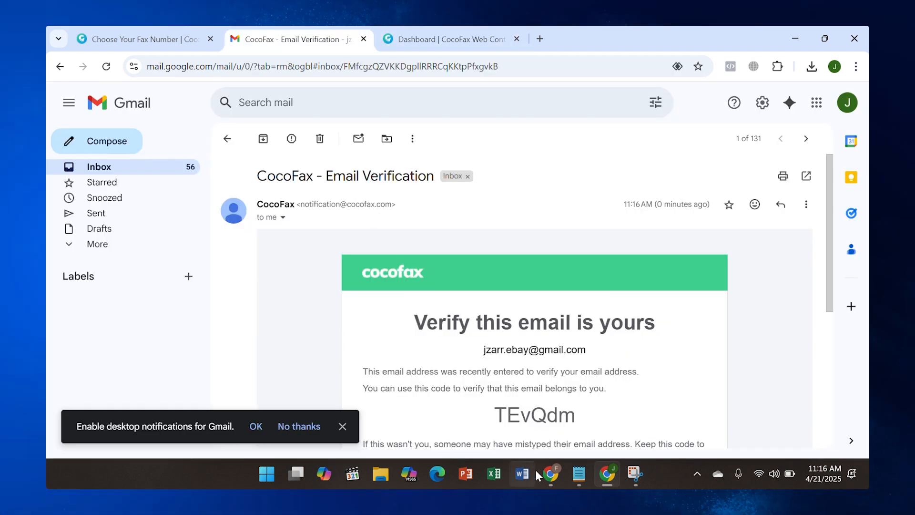
pyautogui.moveTo(496, 416); pyautogui.dragTo(559, 419)
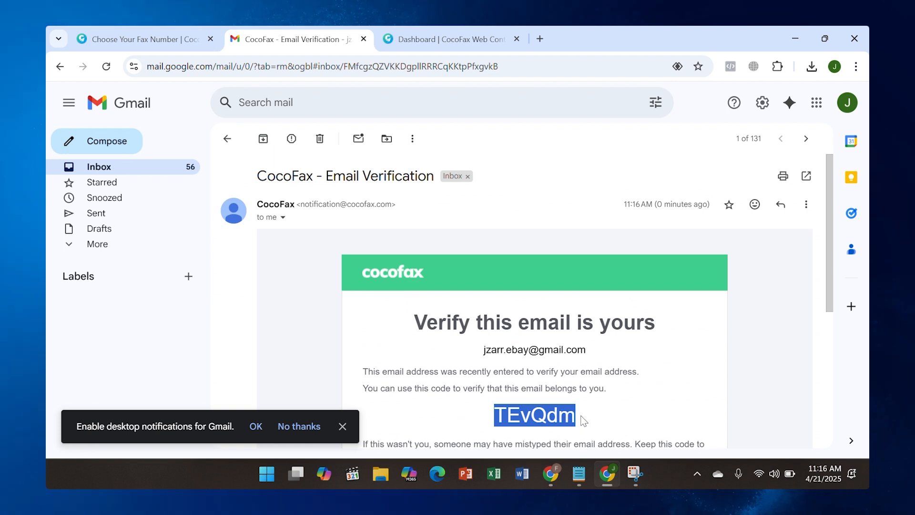
pyautogui.click(139, 40)
pyautogui.click(356, 253)
pyautogui.click(574, 290)
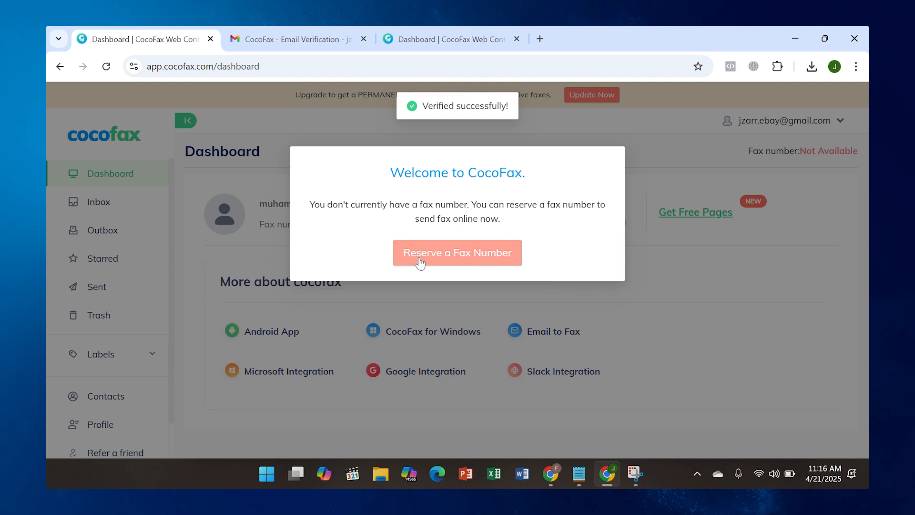
# Reserve a fax number, continue to the dashboard and select the assigned fax number
pyautogui.click(448, 252)
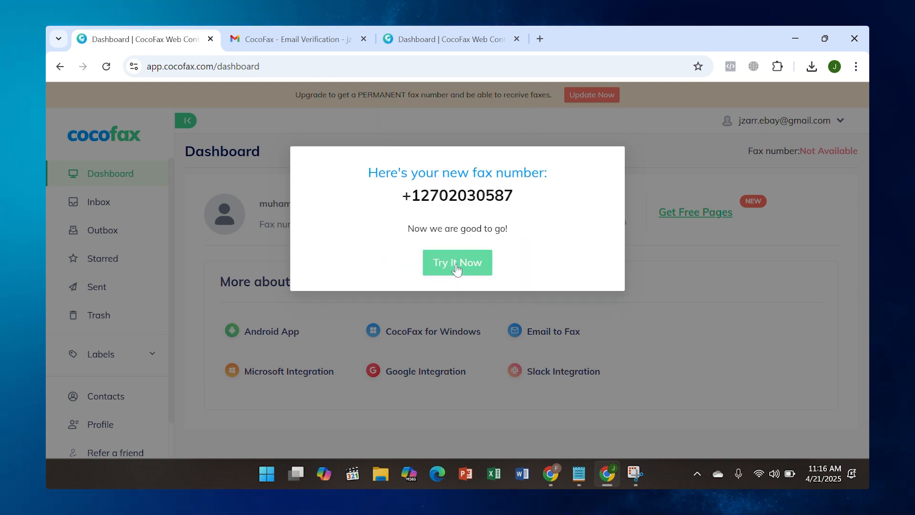
pyautogui.click(452, 263)
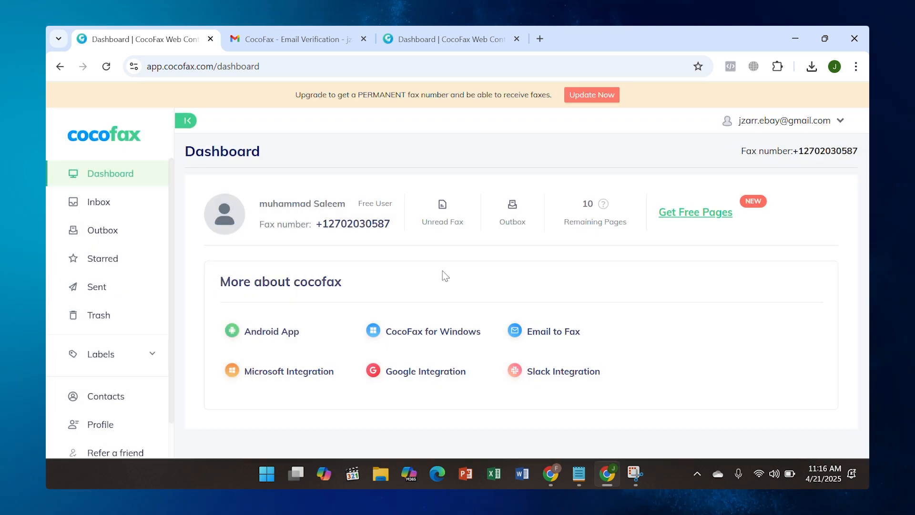
pyautogui.moveTo(319, 227); pyautogui.dragTo(393, 228)
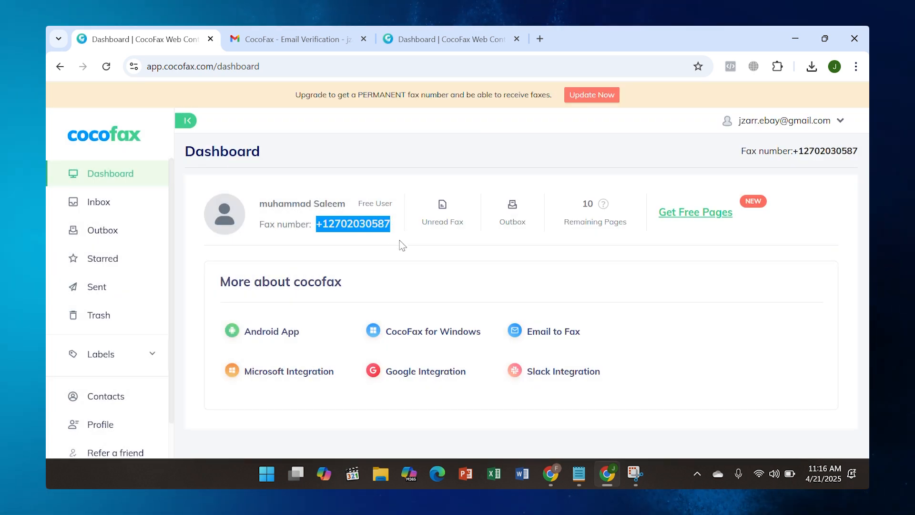
pyautogui.click(407, 250)
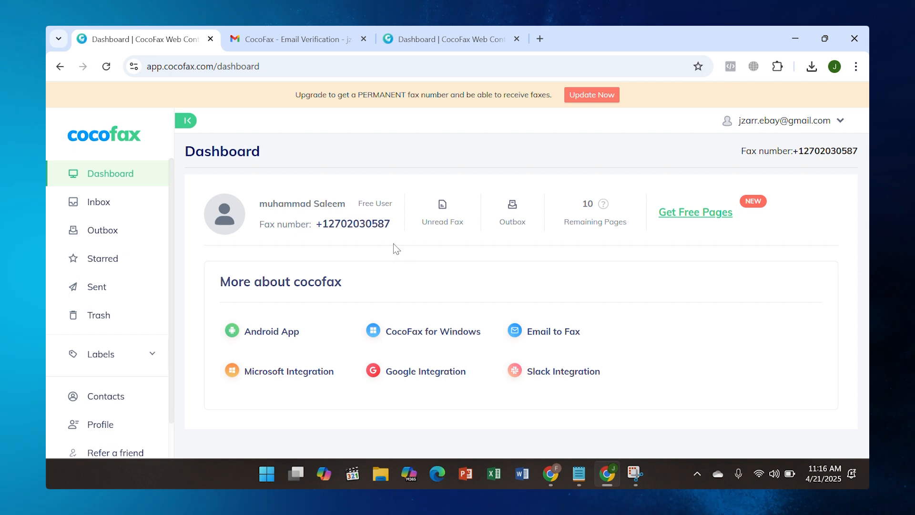
pyautogui.moveTo(309, 223); pyautogui.dragTo(373, 223)
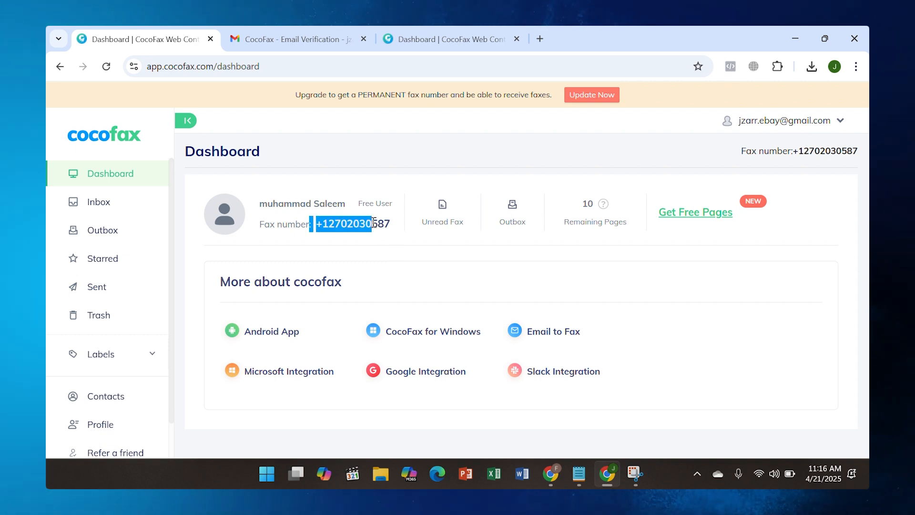
pyautogui.click(412, 227)
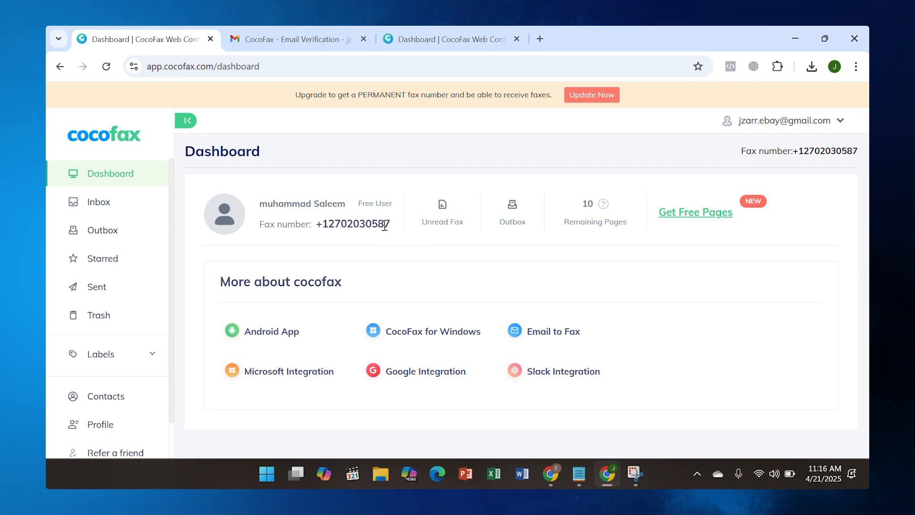
# Open a new fax form and close the Gmail verification tab
pyautogui.click(118, 291)
pyautogui.scroll(-2, 119, 381)
pyautogui.click(119, 430)
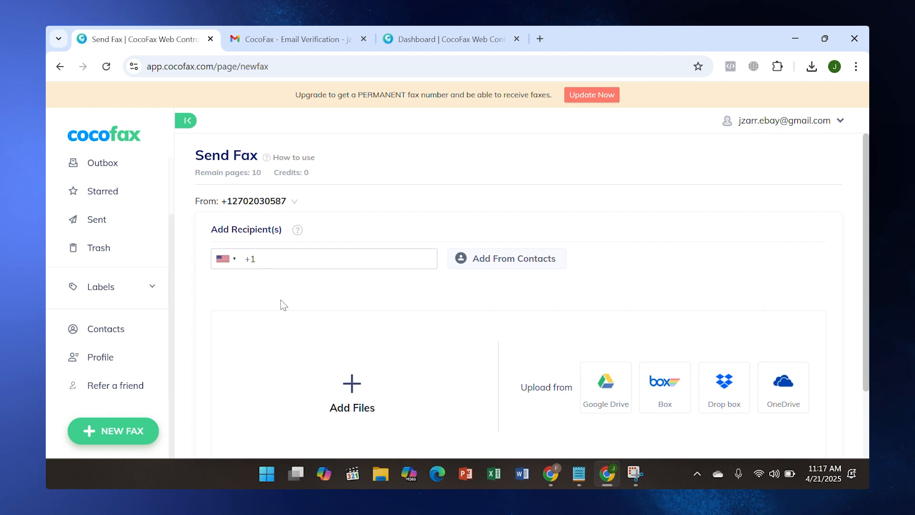
pyautogui.click(295, 49)
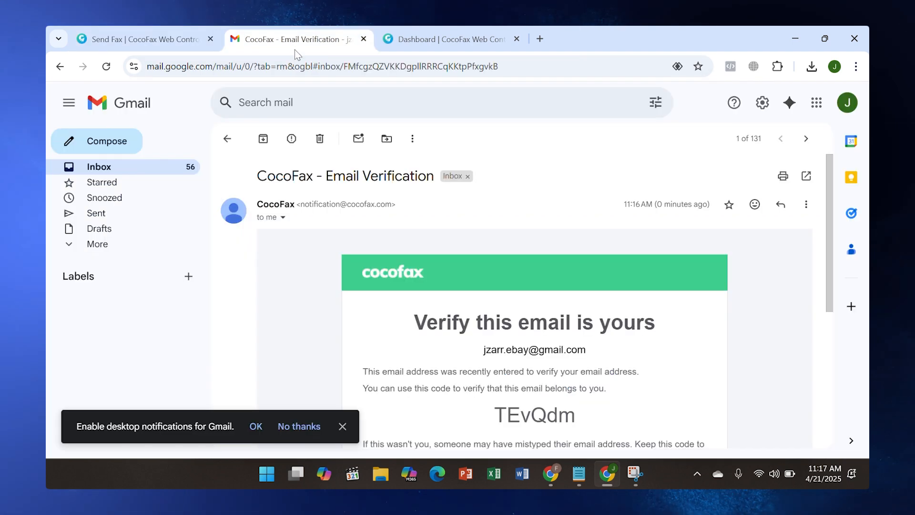
pyautogui.click(363, 39)
pyautogui.click(363, 39)
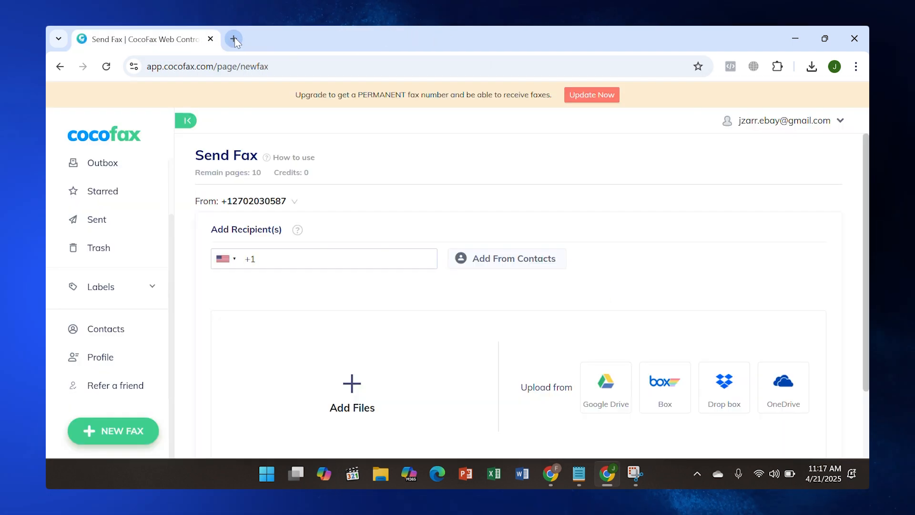
# Search the web in a new tab for the IRS fax number for EIN applications
pyautogui.click(234, 39)
pyautogui.write('is')
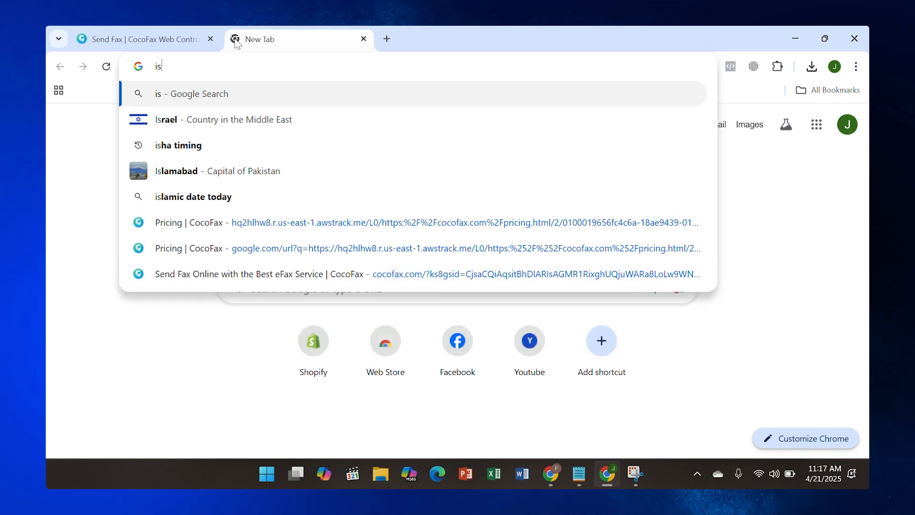
pyautogui.write('r fax')
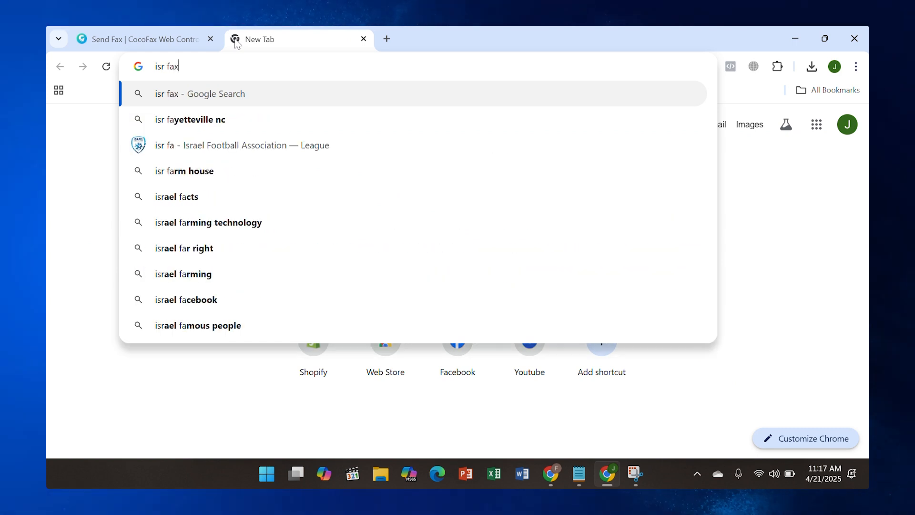
pyautogui.write(' number for ein')
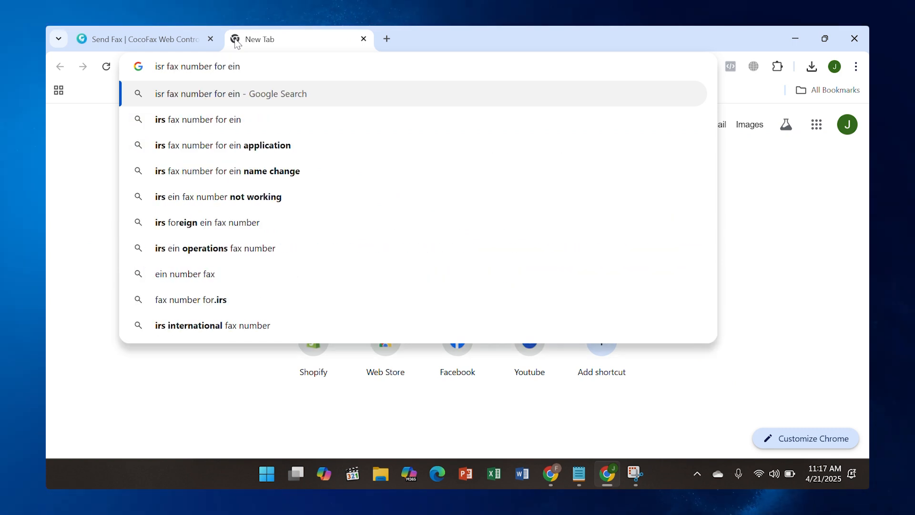
pyautogui.press('Return')
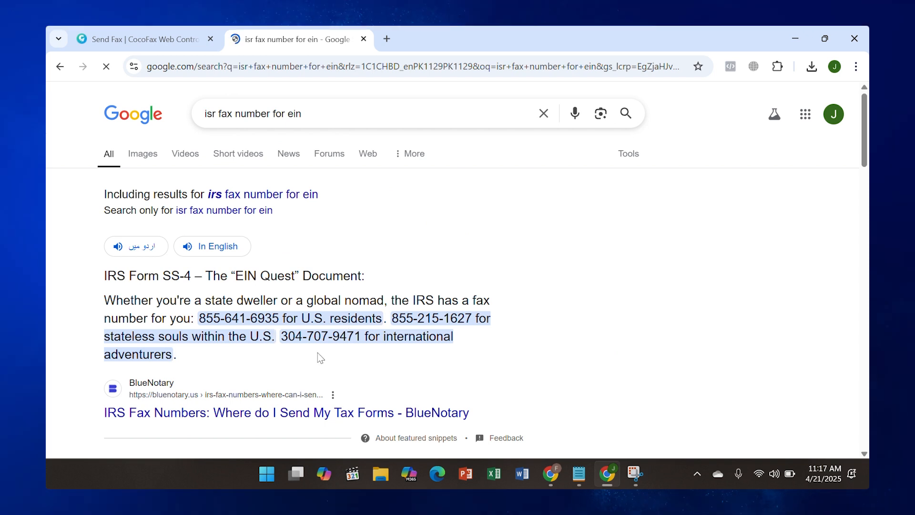
# Follow the IRS results to the How to Apply for an EIN page and its Where to file your taxes for Form SS-4 page
pyautogui.scroll(-1, 202, 253)
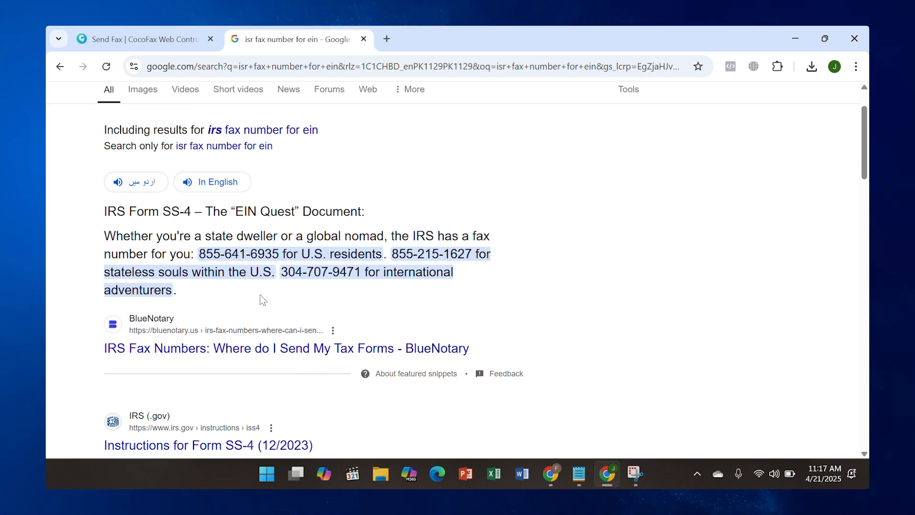
pyautogui.moveTo(202, 253); pyautogui.dragTo(282, 252)
pyautogui.hotkey('ctrl', 'c')
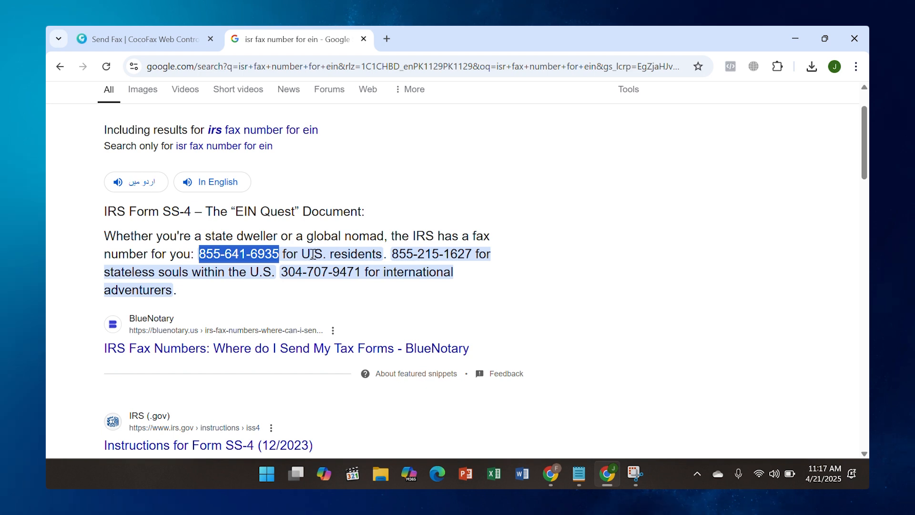
pyautogui.scroll(-2, 278, 273)
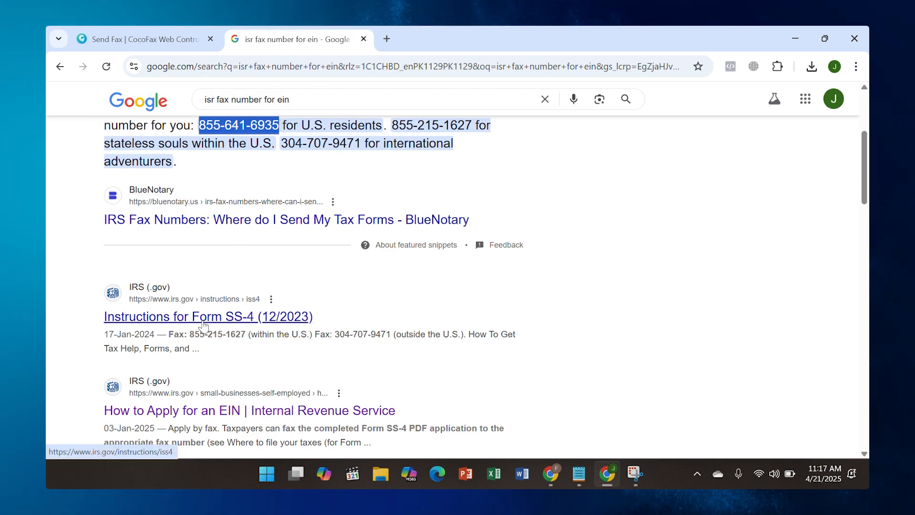
pyautogui.click(231, 412)
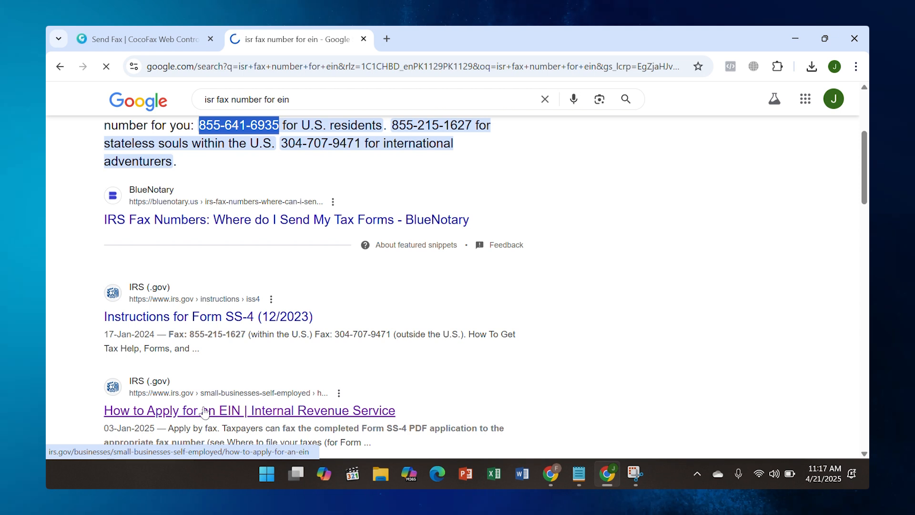
pyautogui.scroll(-3, 455, 314)
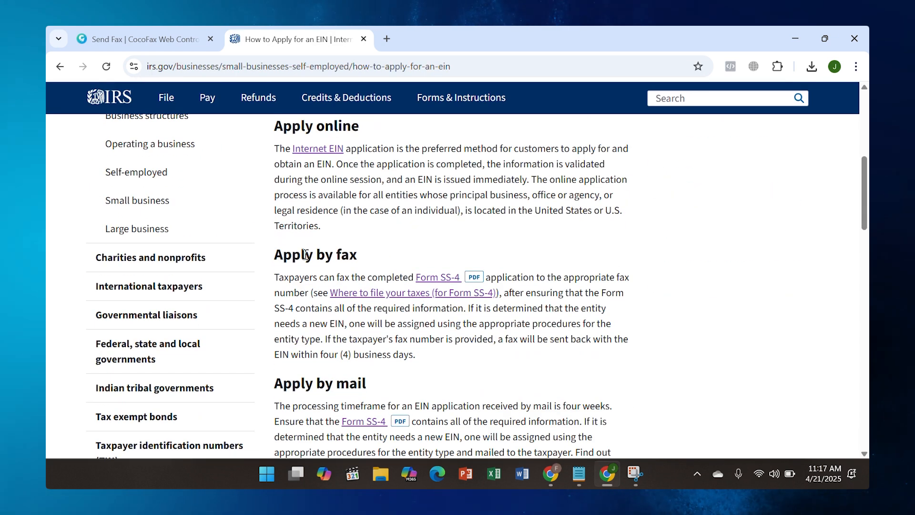
pyautogui.keyDown('ctrl'); pyautogui.click(415, 298); pyautogui.keyUp('ctrl')
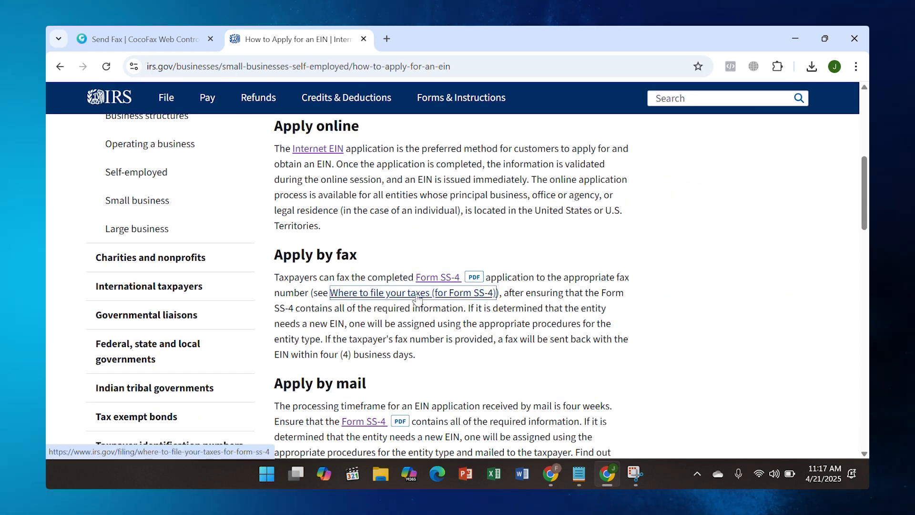
pyautogui.hotkey('ctrl', 'w')
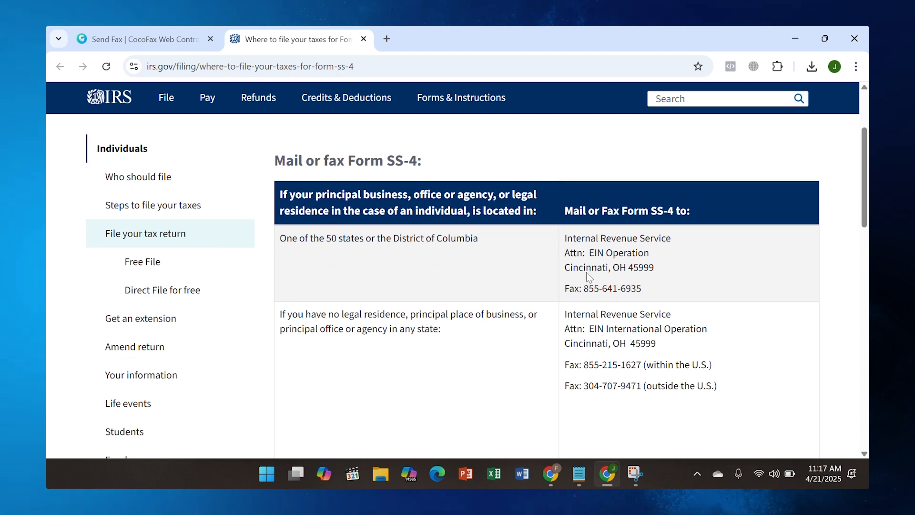
pyautogui.moveTo(583, 288); pyautogui.dragTo(620, 286)
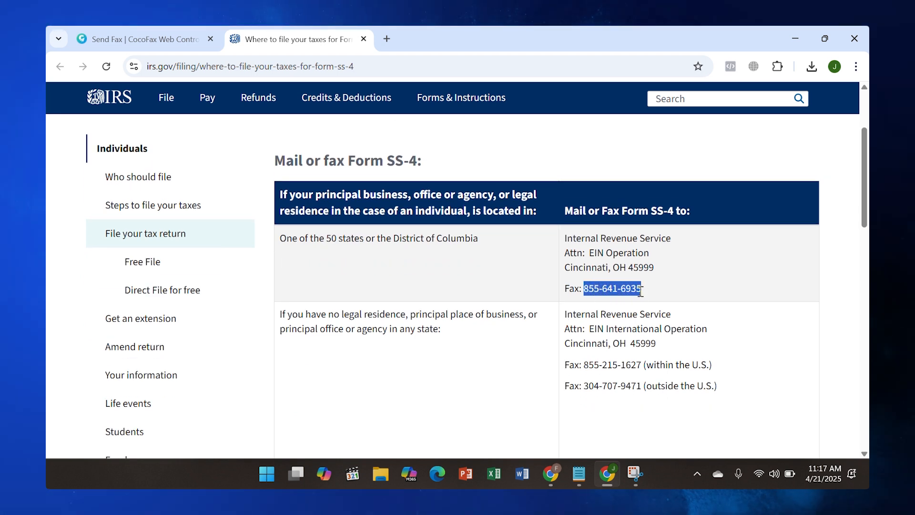
pyautogui.click(143, 39)
pyautogui.click(277, 257)
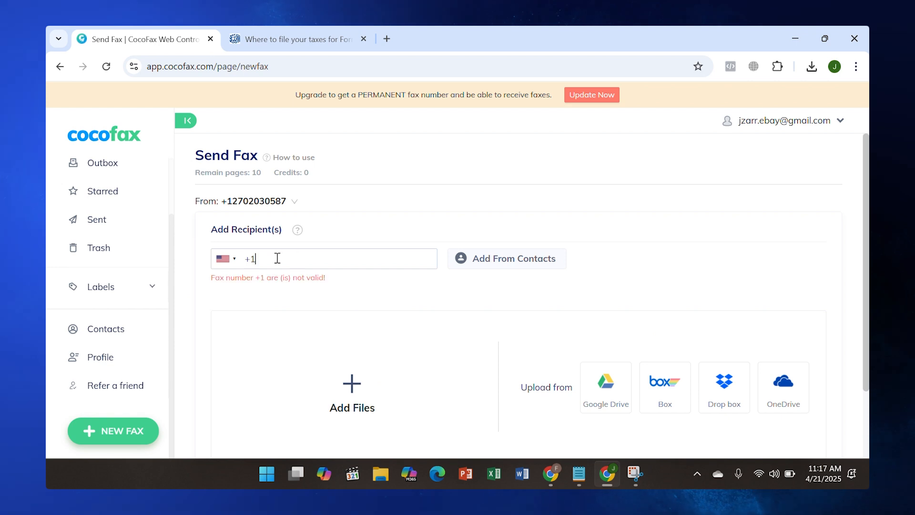
pyautogui.hotkey('ctrl', 'v')
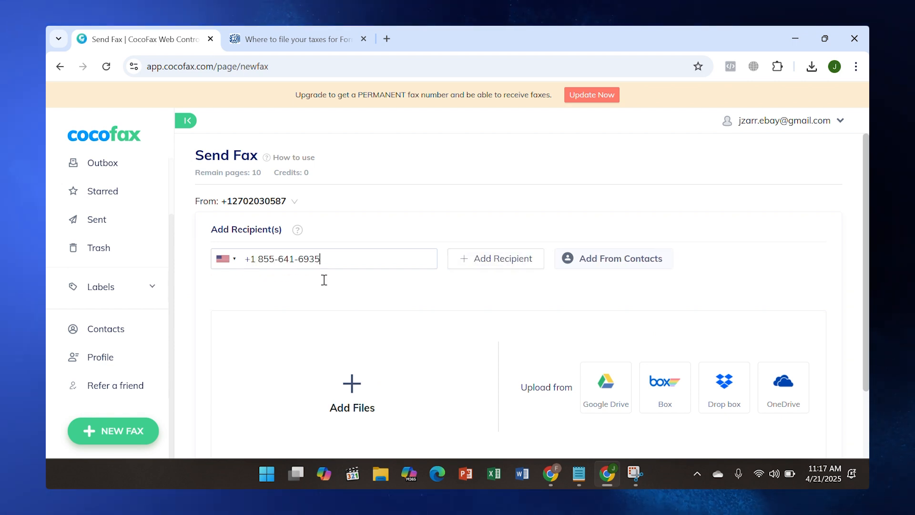
pyautogui.press('Return')
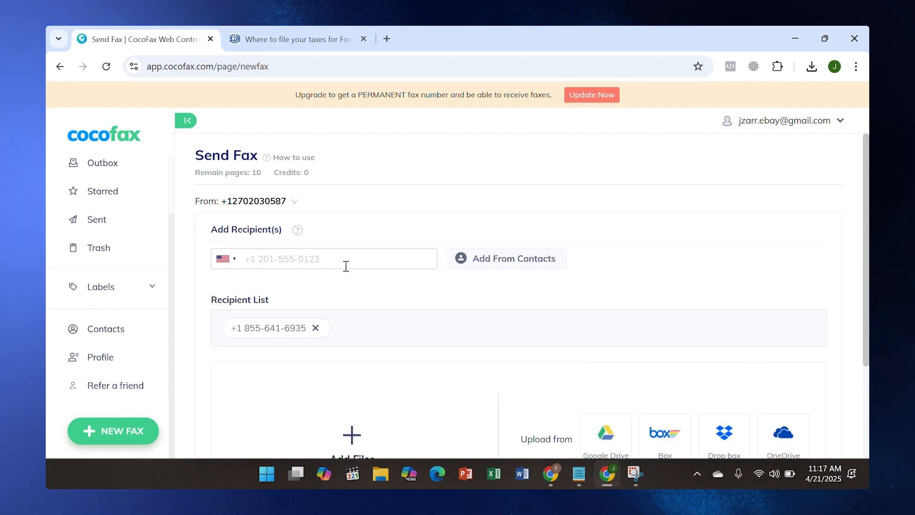
# Attach the merged PDF fss4 (4)_fss4_merged.pdf from Downloads to the fax and send it
pyautogui.scroll(-4, 343, 300)
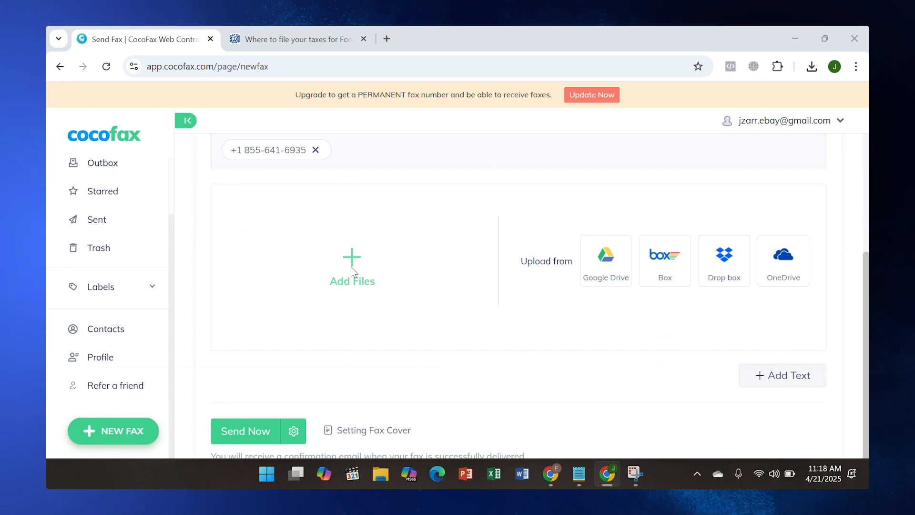
pyautogui.click(351, 267)
pyautogui.click(184, 143)
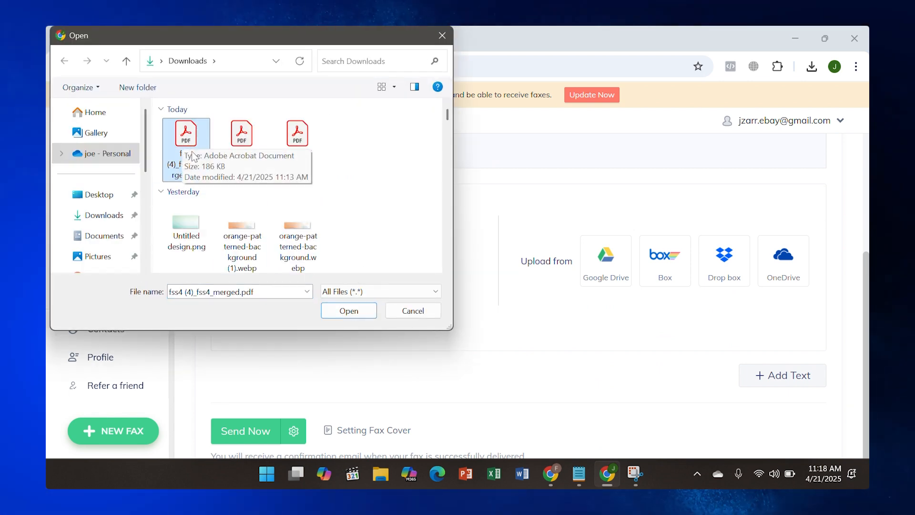
pyautogui.click(355, 313)
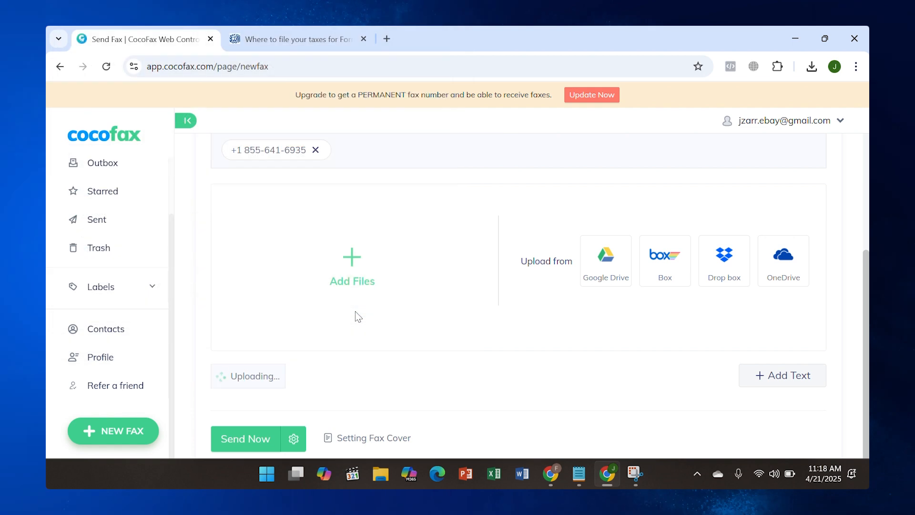
pyautogui.click(232, 432)
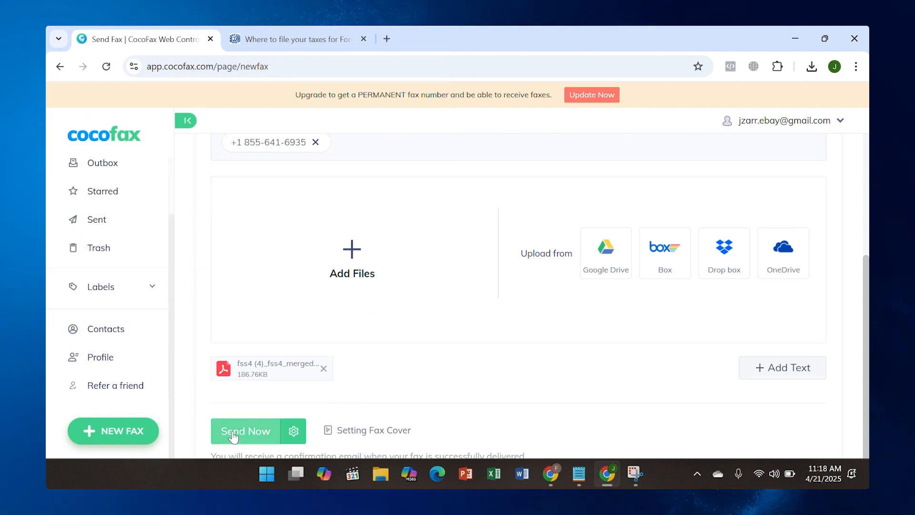